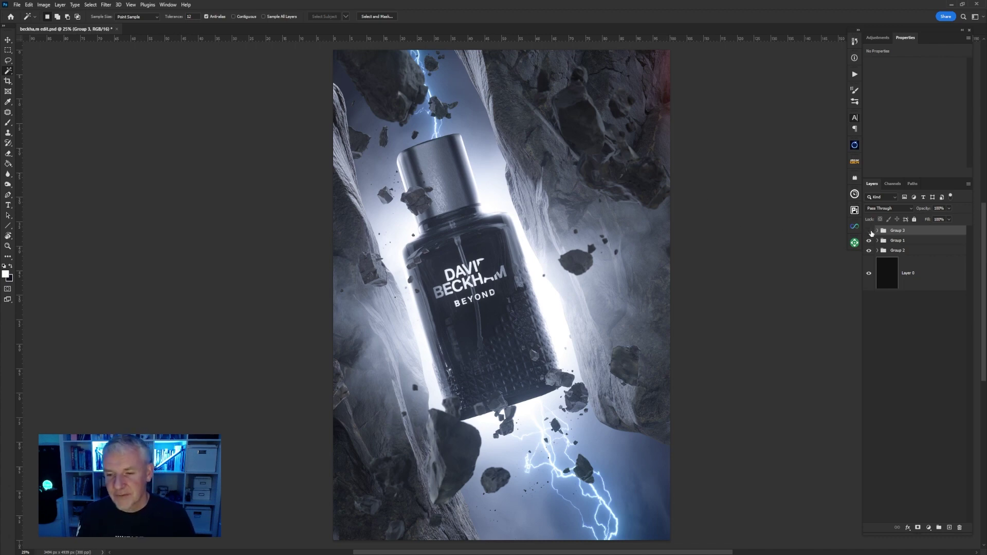
- Hide Group 3, Group 1 and Group 2, checking the contents of Group 3 along the way
left_click(870, 232)
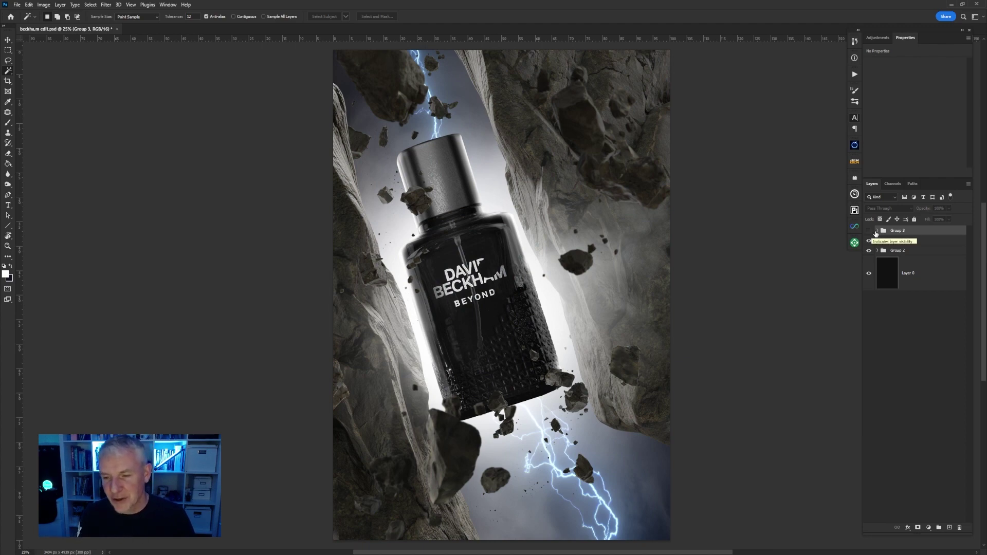
left_click(878, 231)
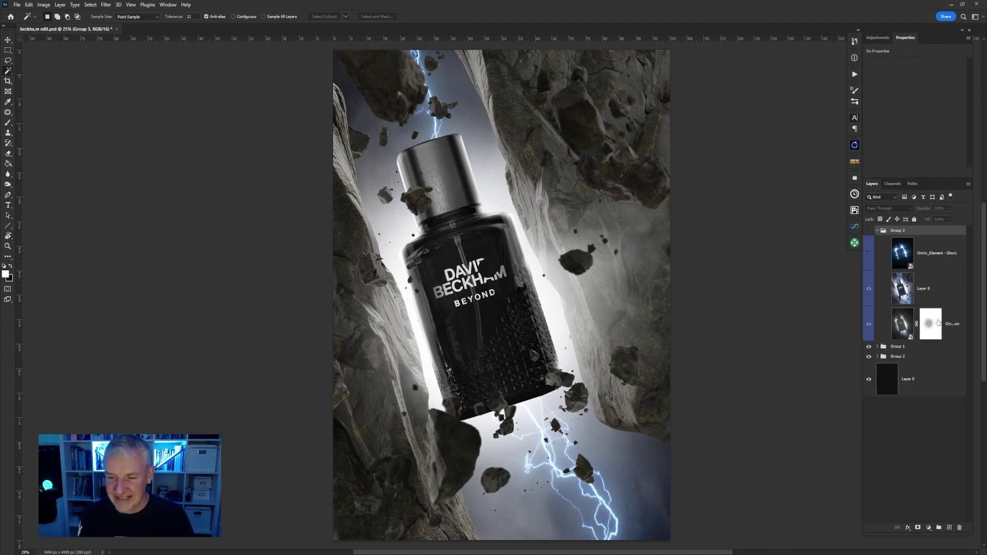
left_click(878, 232)
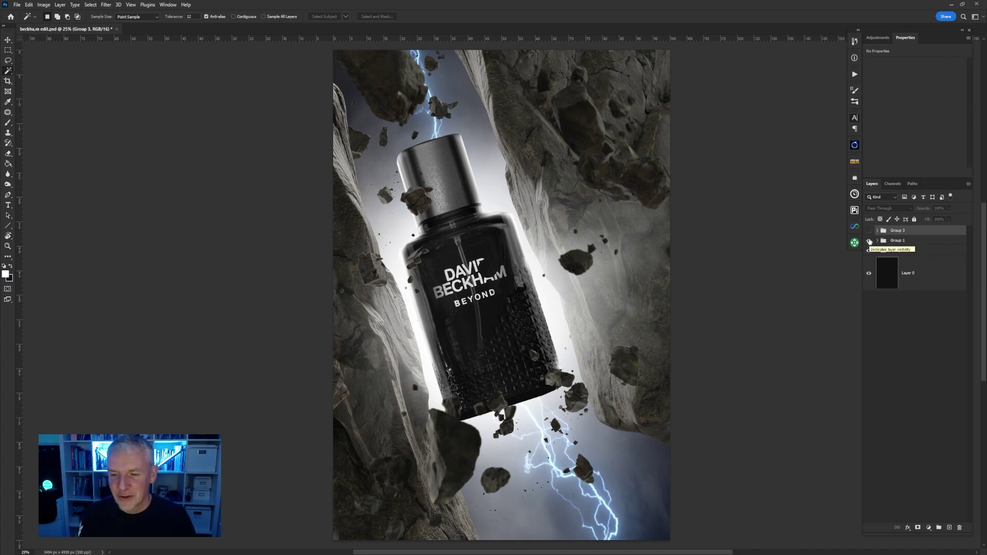
left_click(870, 241)
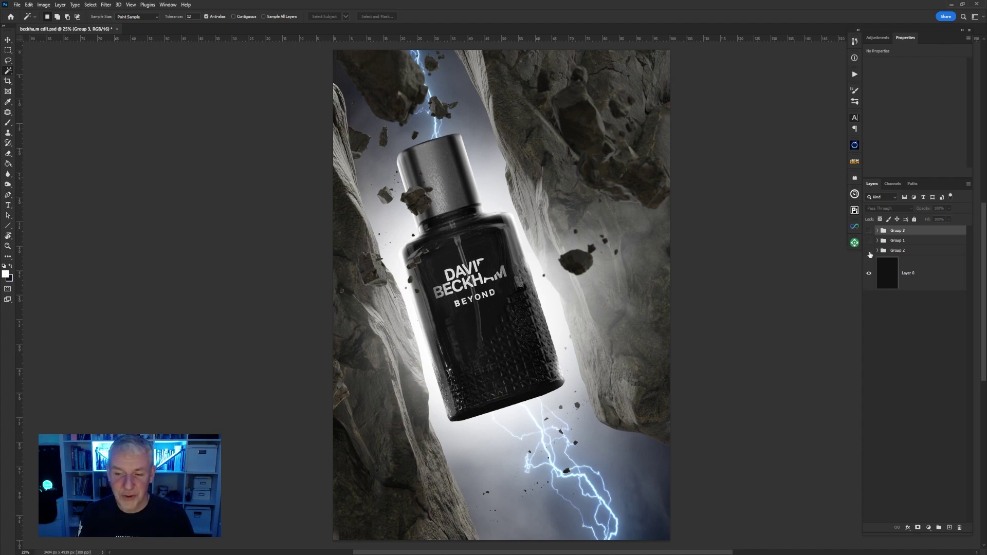
left_click(870, 252)
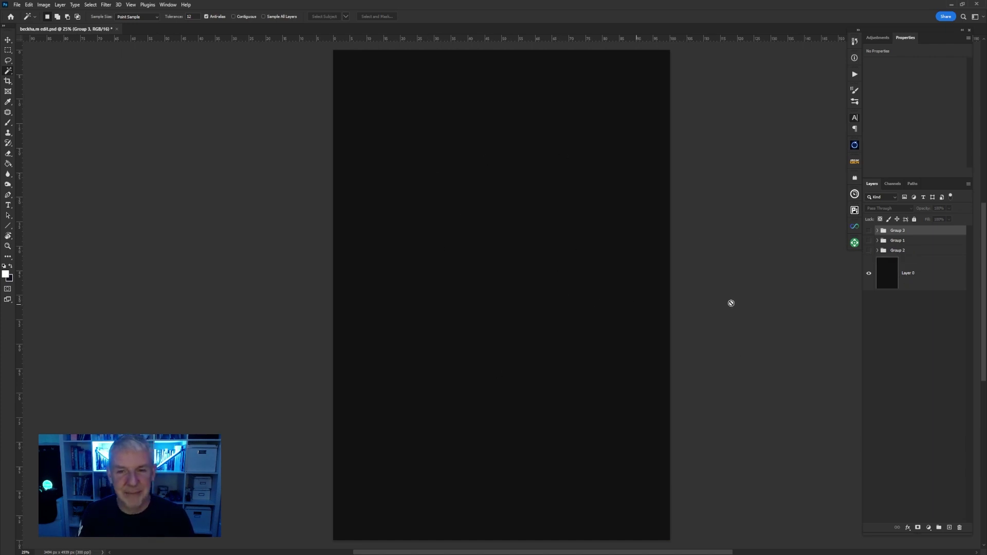
- Show Group 2 again and expand it to review the layers inside
left_click(870, 251)
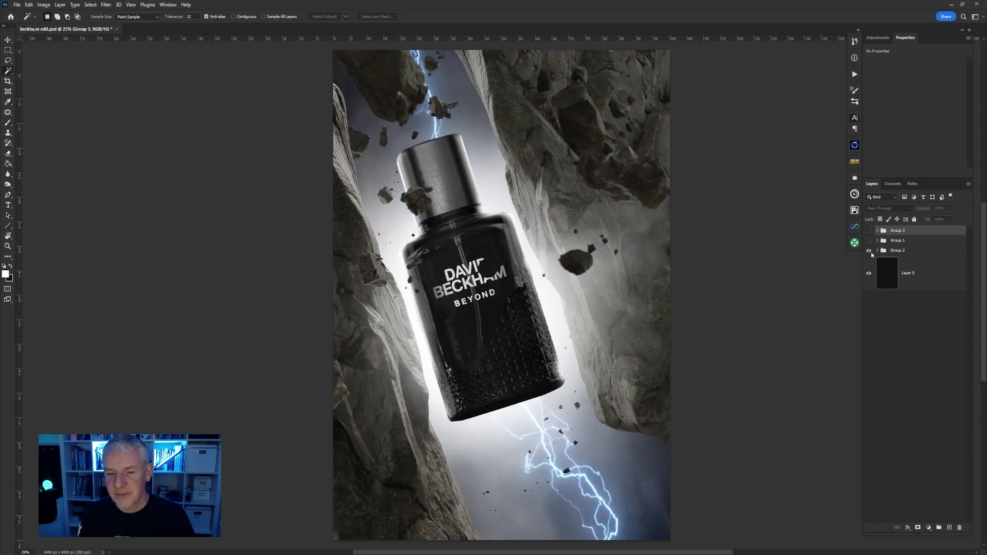
left_click(878, 251)
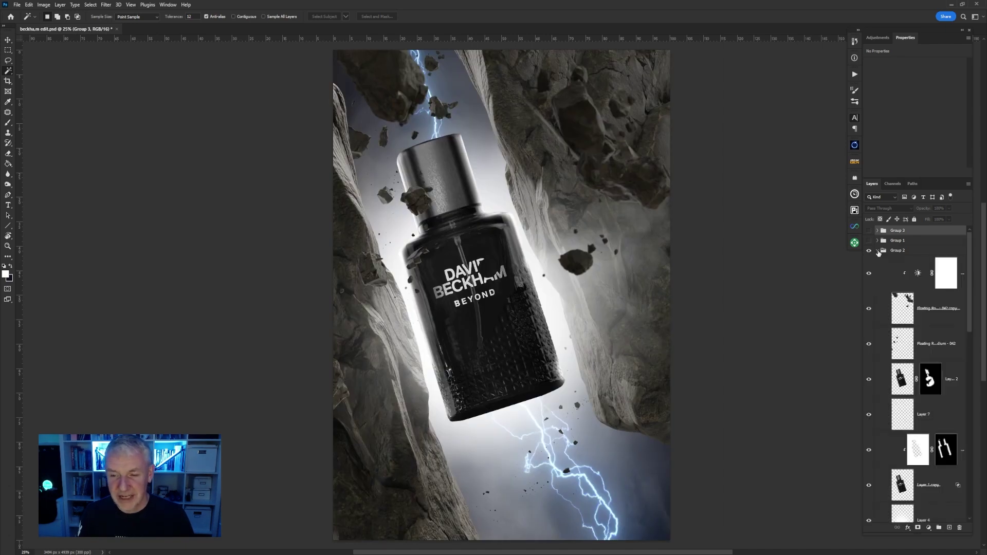
left_click(878, 251)
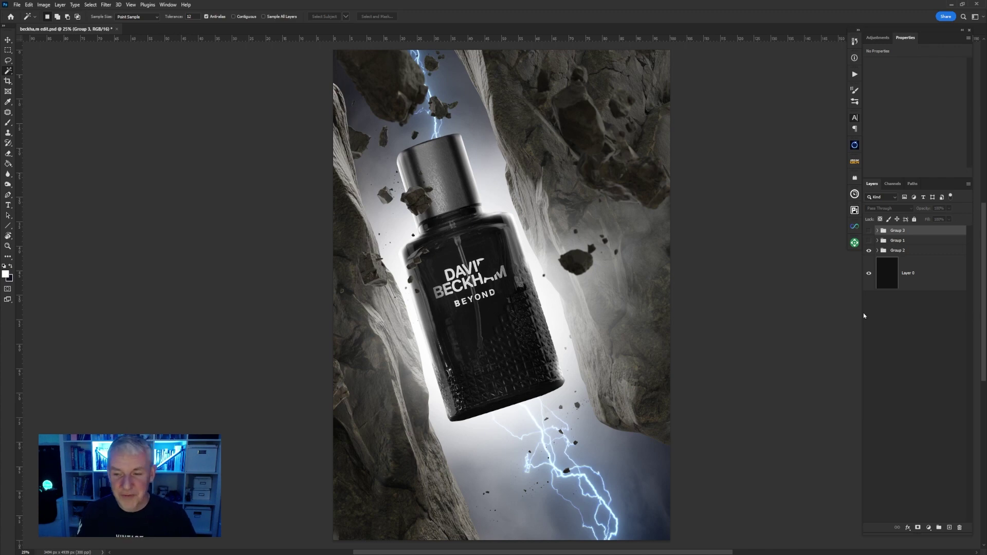
left_click(879, 251)
scroll(920, 325, "down", 4)
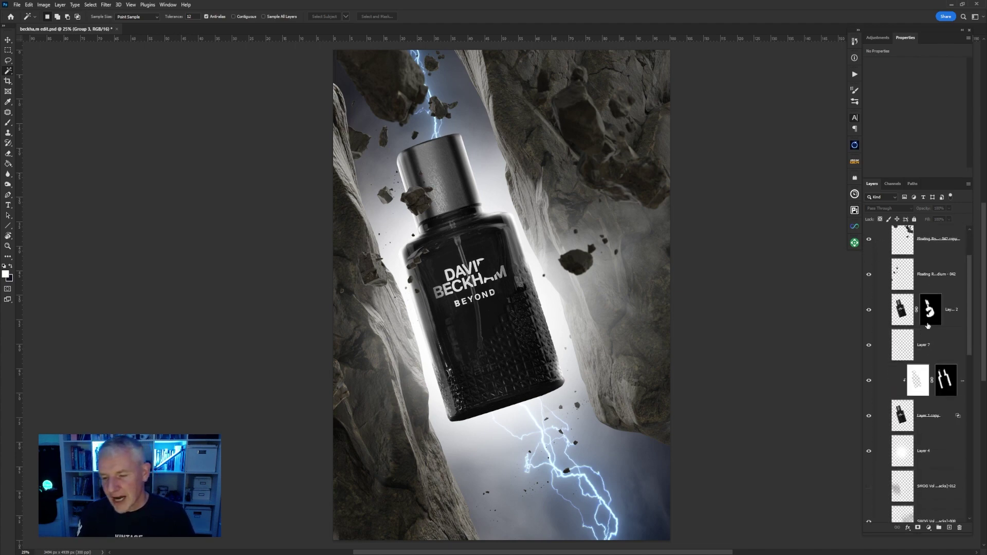
scroll(928, 325, "up", 4)
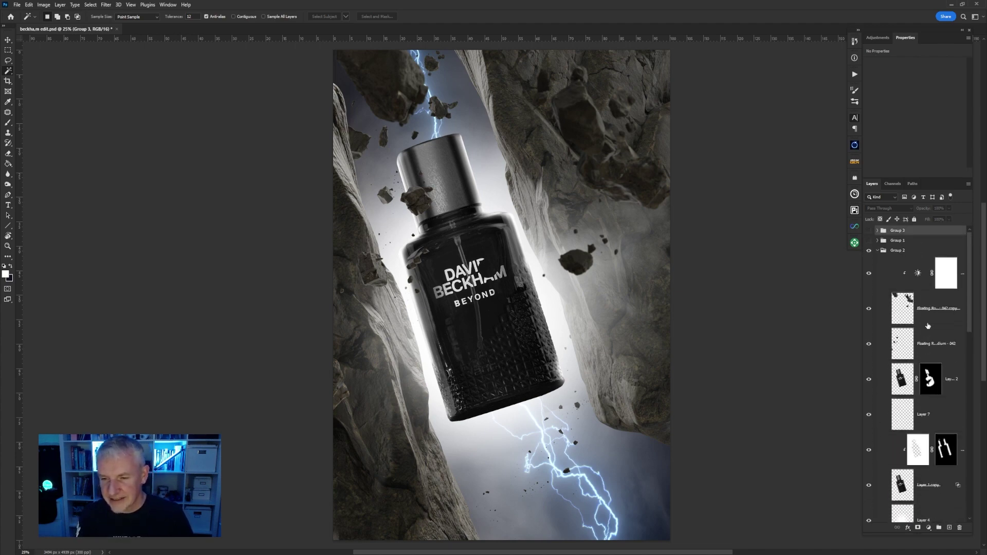
- Hide every layer inside Group 2, from the topmost adjustment layer down to Layer 2, keeping Layer 0 visible
left_click_drag(871, 277, 868, 468)
scroll(882, 455, "down", 5)
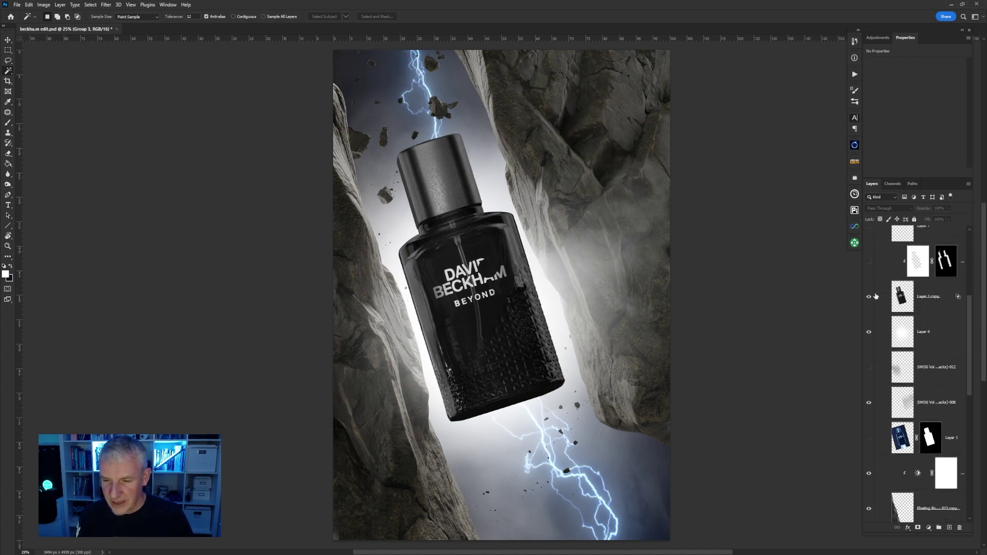
left_click_drag(870, 297, 868, 408)
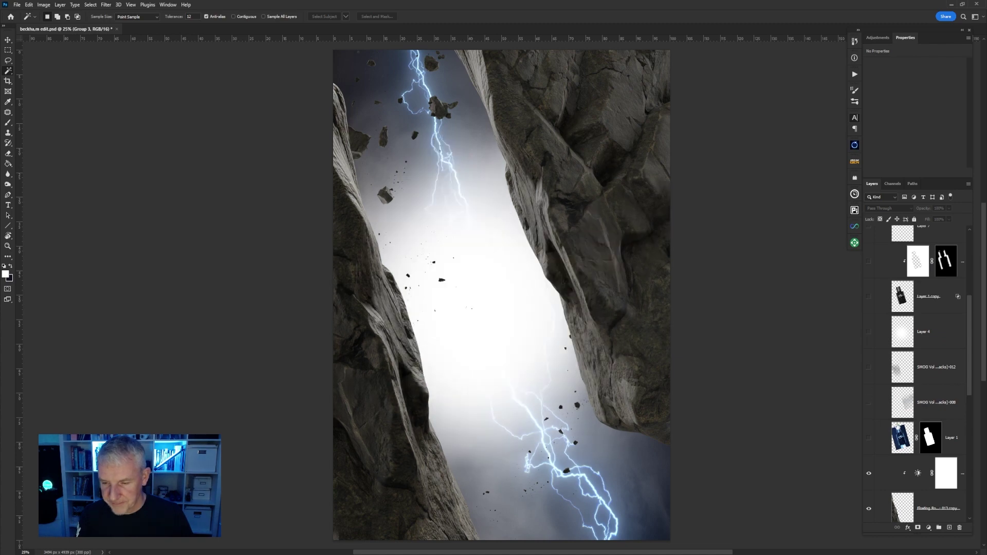
scroll(881, 422, "down", 6)
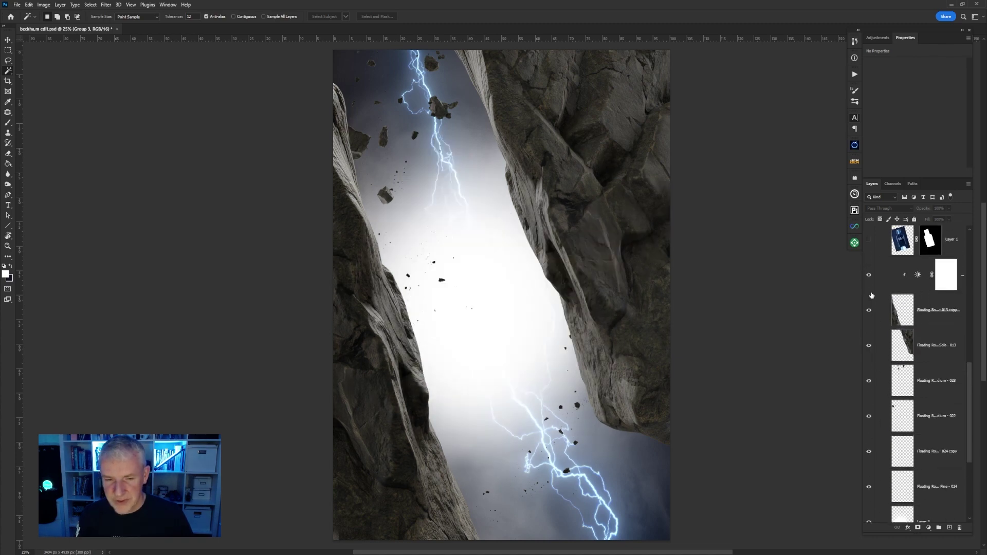
left_click_drag(872, 298, 870, 274)
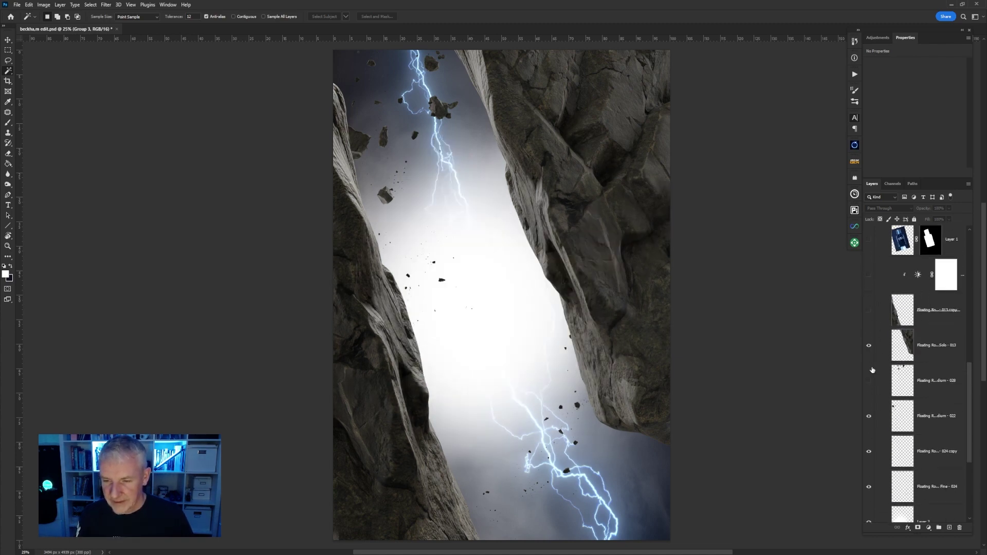
left_click_drag(868, 332, 881, 487)
scroll(882, 487, "down", 5)
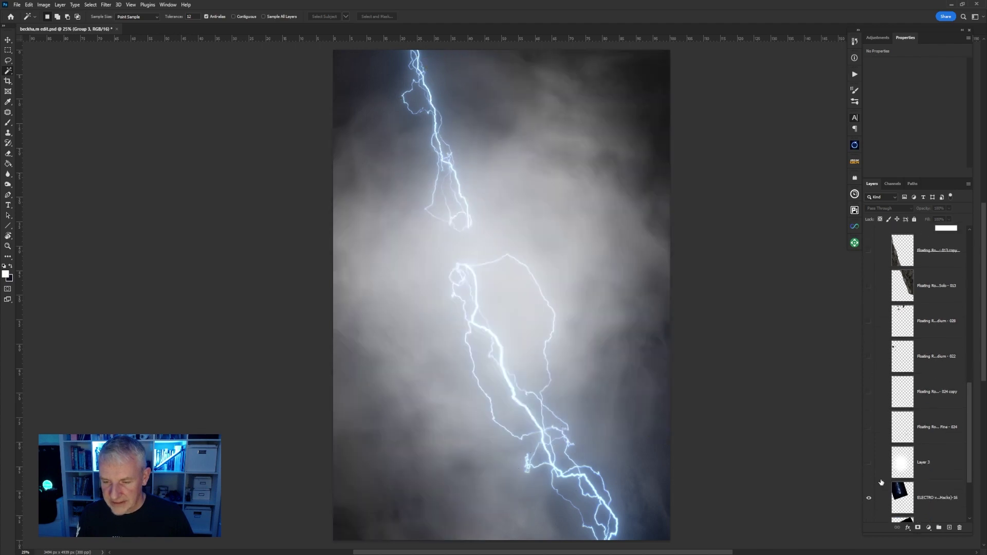
left_click_drag(869, 401, 870, 471)
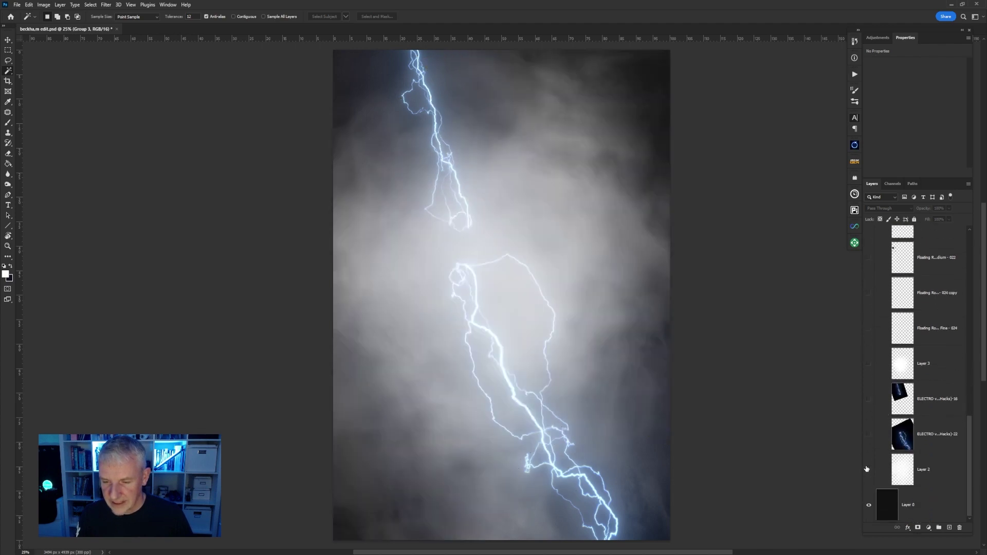
- Show the masked blue perfume bottle on Layer 1 within Group 2
scroll(877, 393, "up", 2)
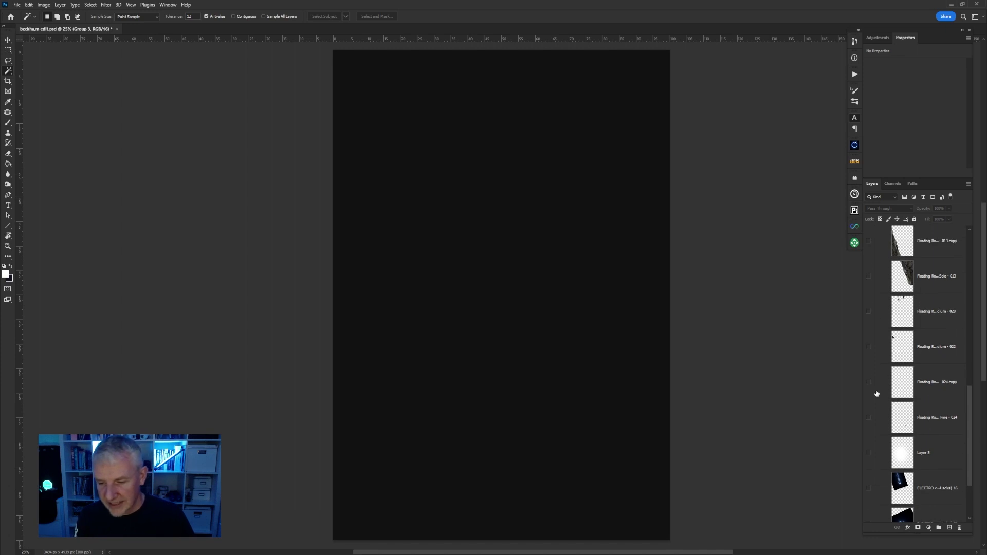
scroll(877, 393, "up", 1)
scroll(877, 394, "down", 2)
scroll(877, 394, "up", 1)
scroll(877, 393, "up", 5)
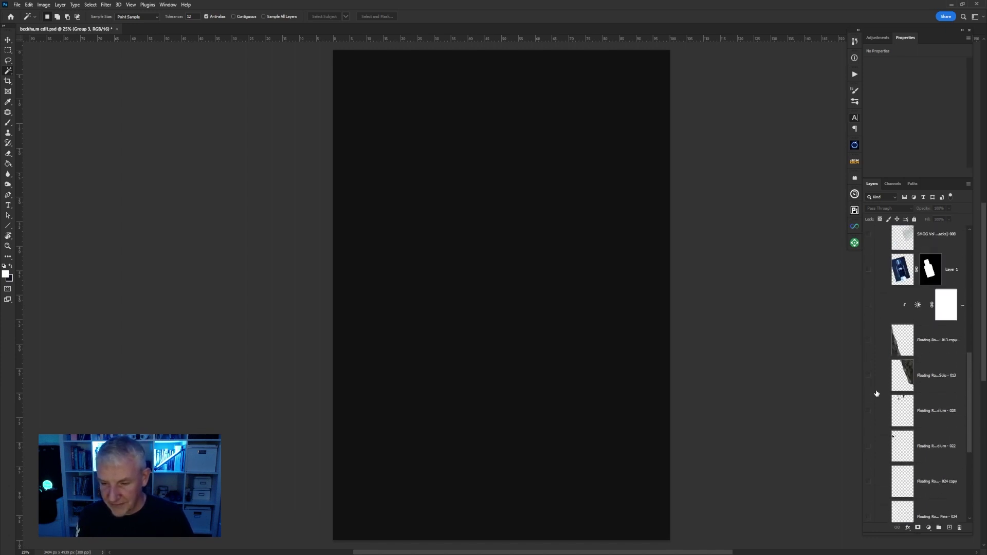
left_click(869, 340)
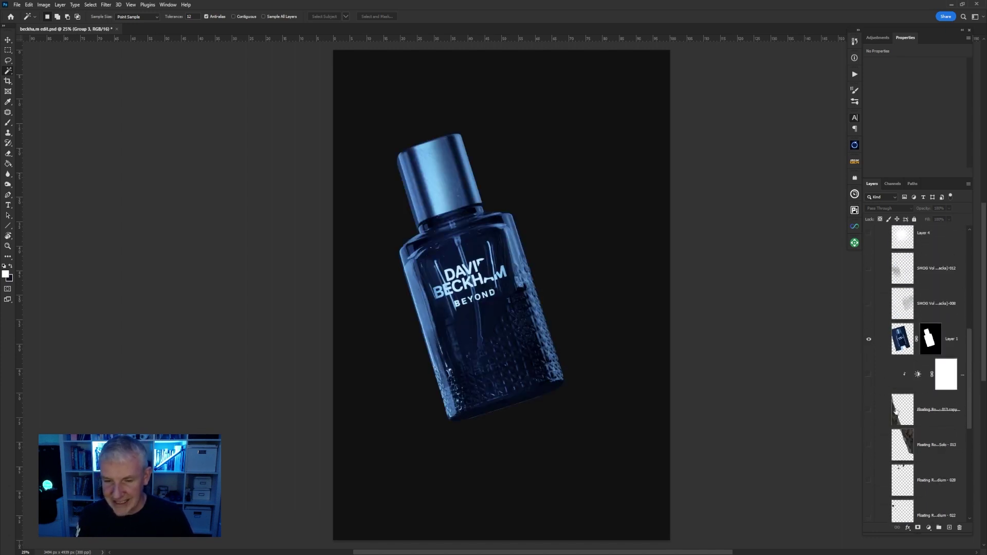
- Inspect the Layer 1 mask on its own, and compare the bottle photo with its mask disabled and enabled
left_click(936, 350, "alt")
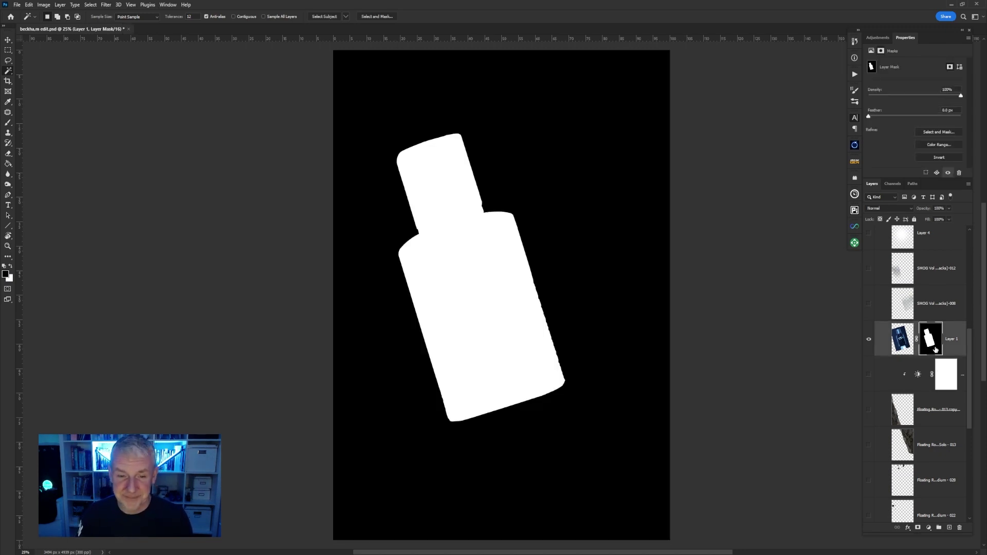
left_click(936, 350, "alt")
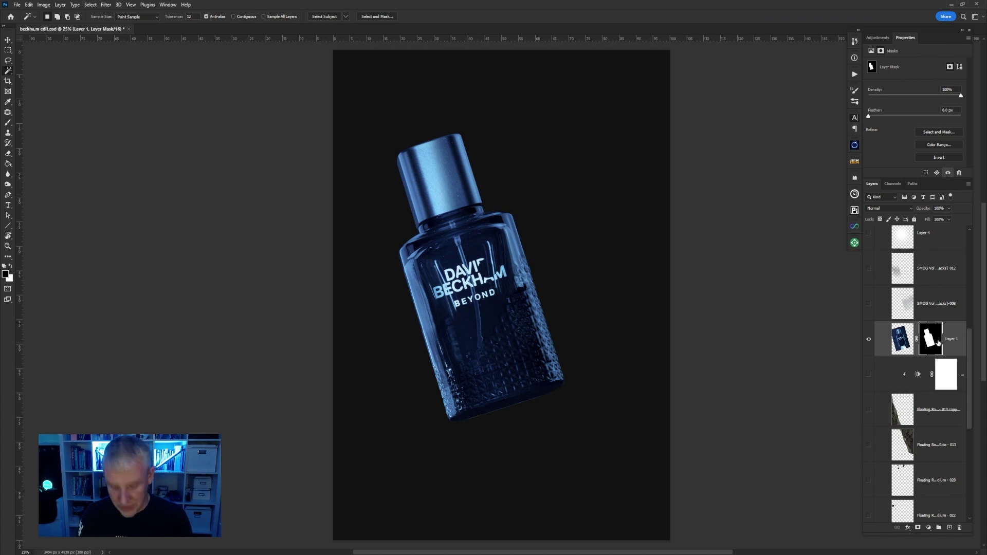
left_click(937, 342, "shift")
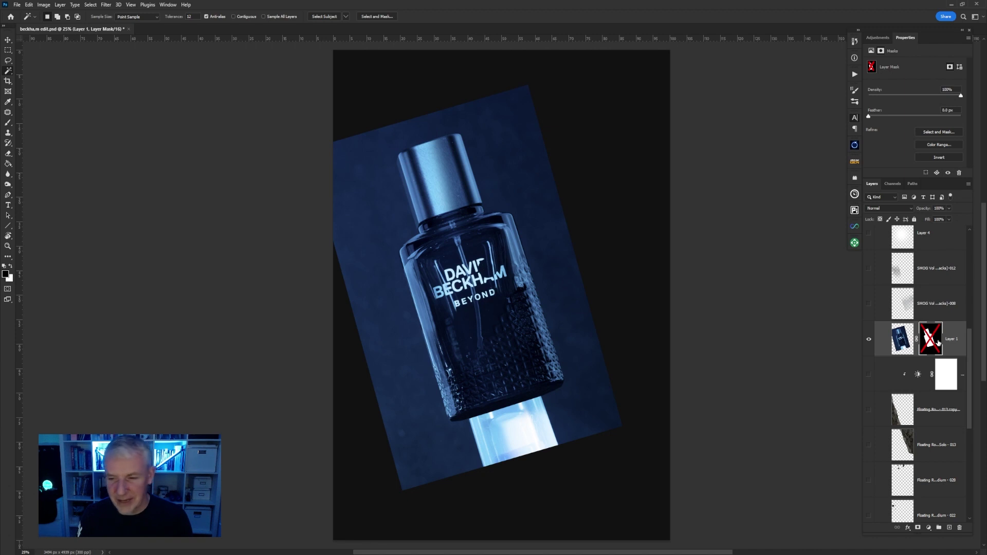
left_click(937, 343, "shift")
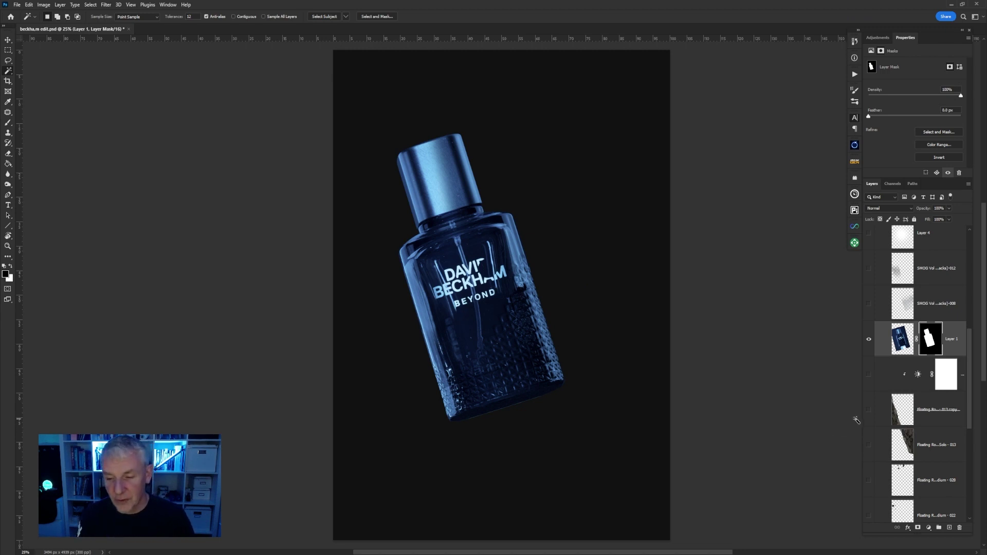
- Show the two large Floating Rock 013 layers on either side of the bottle and activate the Move tool
left_click(869, 412)
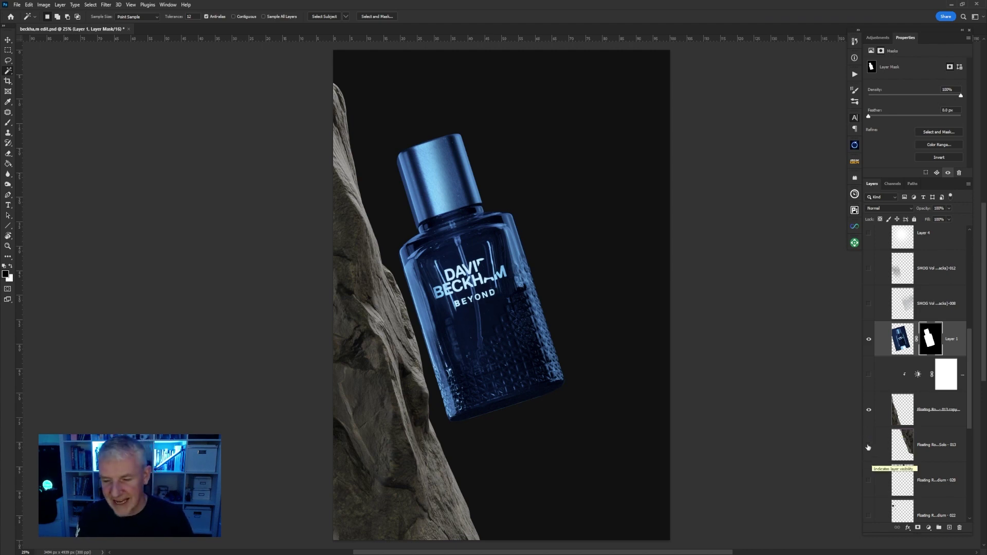
left_click(869, 446)
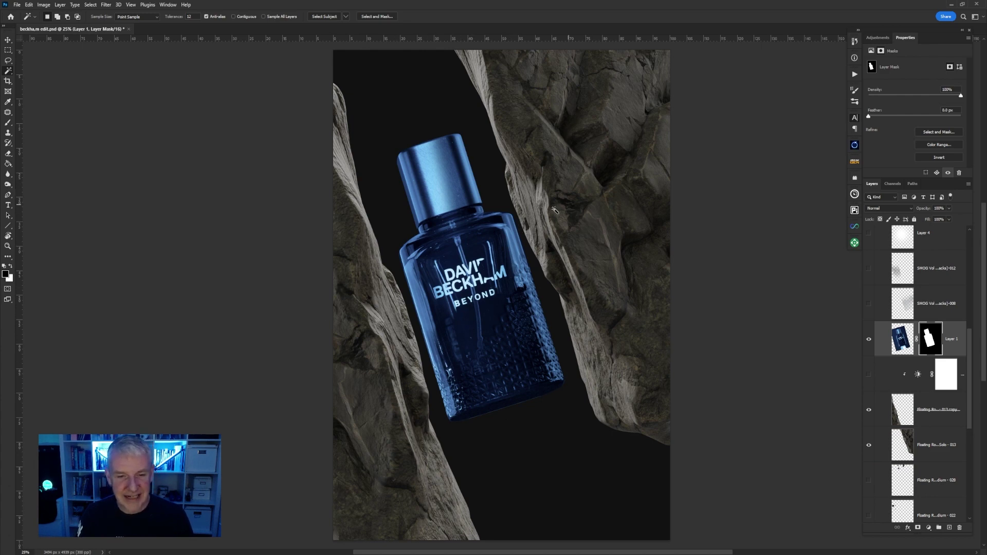
left_click(9, 41)
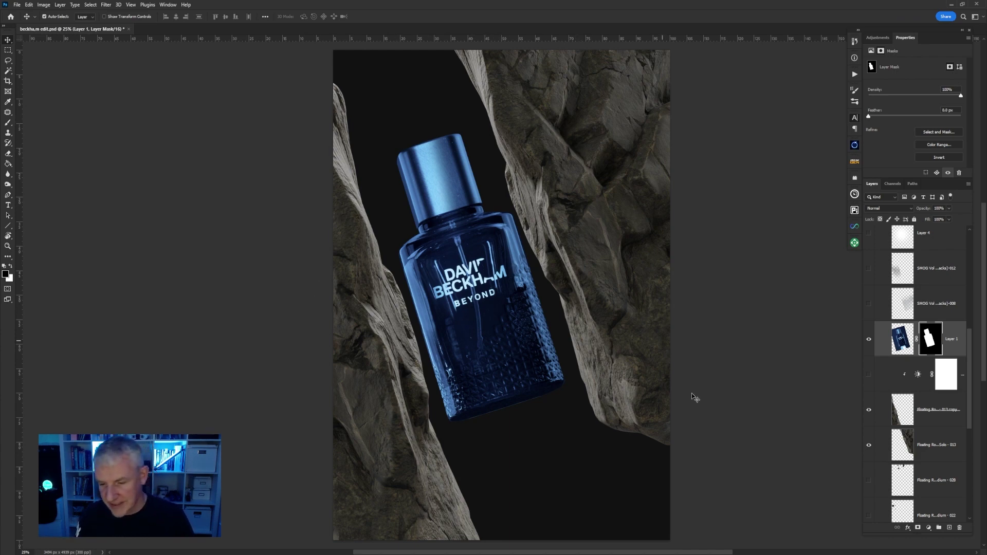
- Show the two ELECTRO lightning layers, 22 and 16, and select the ELECTRO 22 layer
scroll(918, 466, "down", 5)
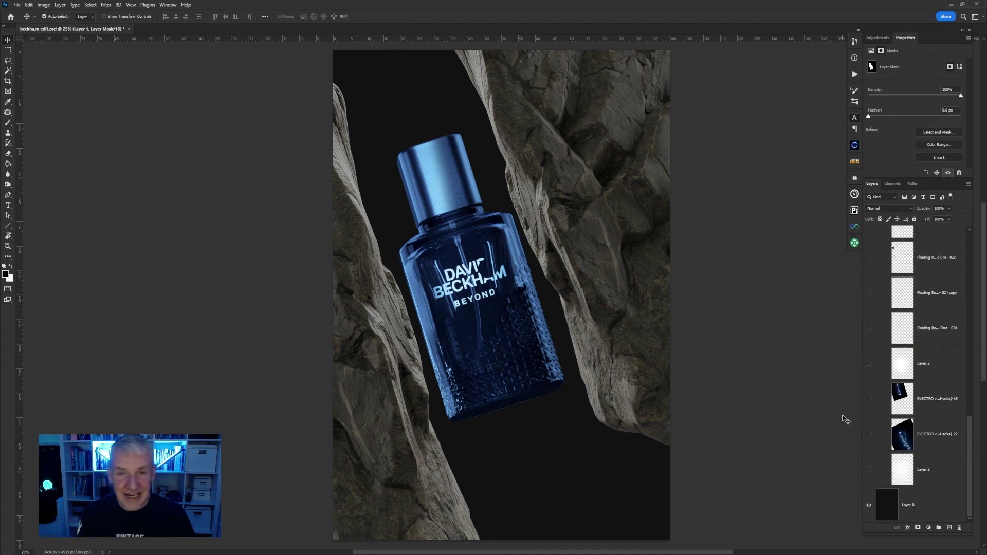
left_click(870, 434)
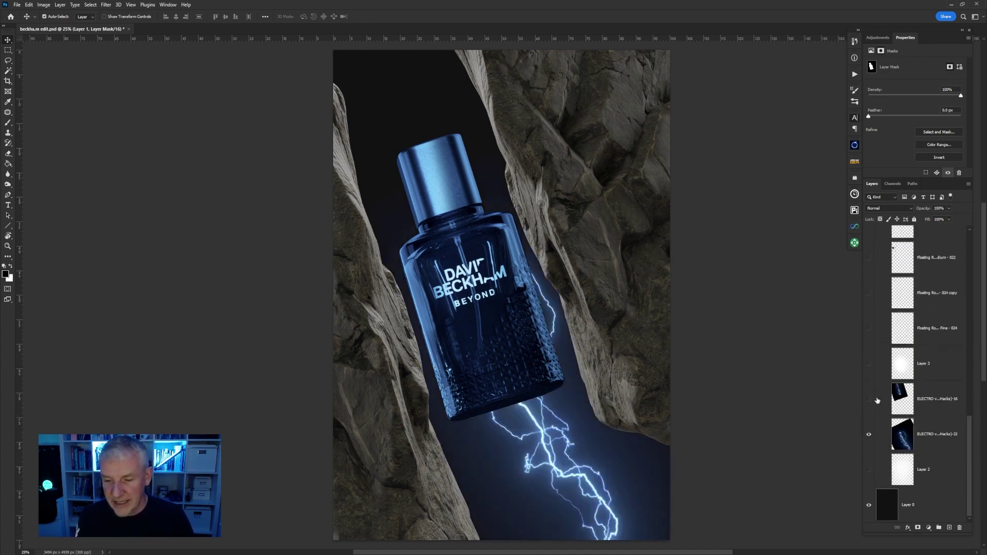
left_click(869, 399)
left_click(926, 440)
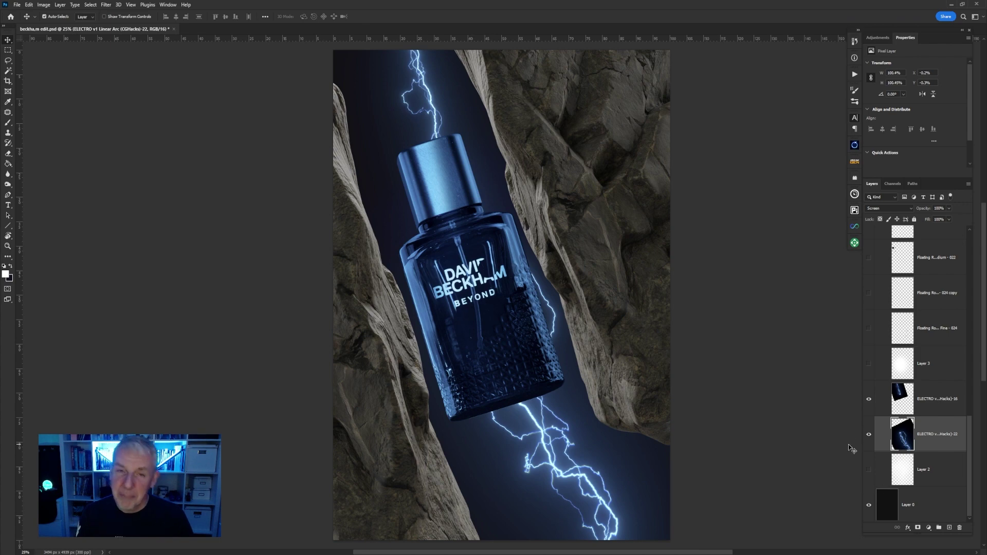
- Compare the lightning with and without the Layer 2 background, leave Layer 2 visible, and show the white glow on Layer 3
left_click(869, 470)
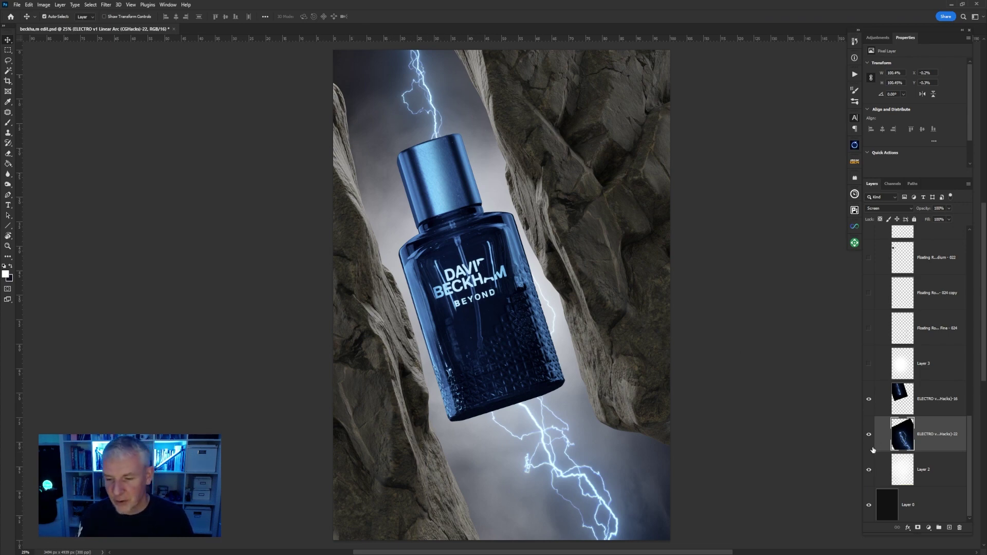
left_click(869, 470)
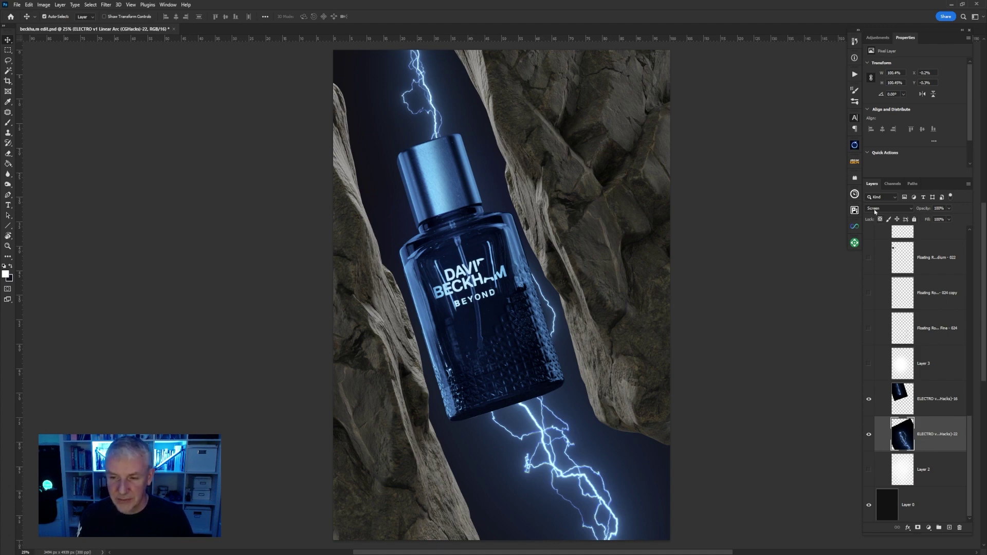
left_click(869, 470)
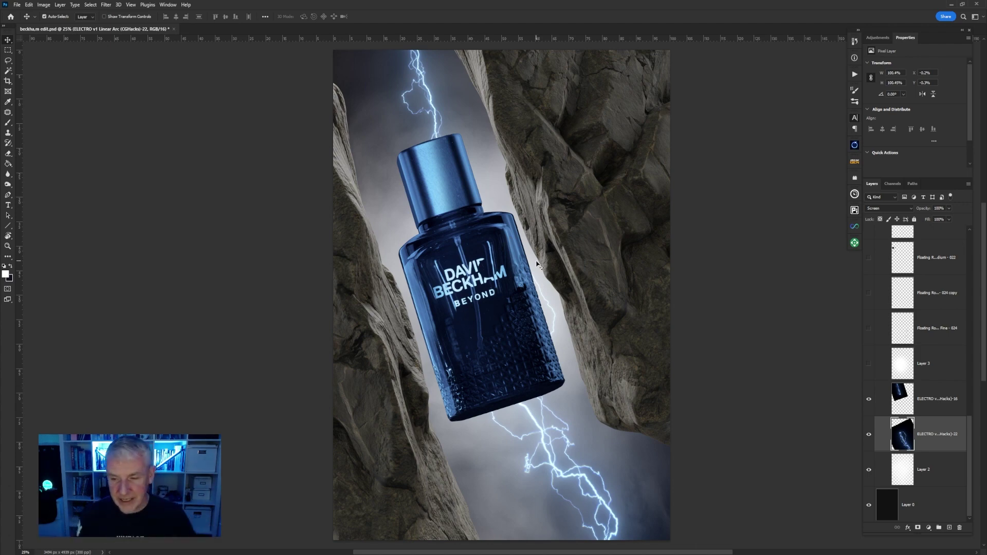
left_click(869, 364)
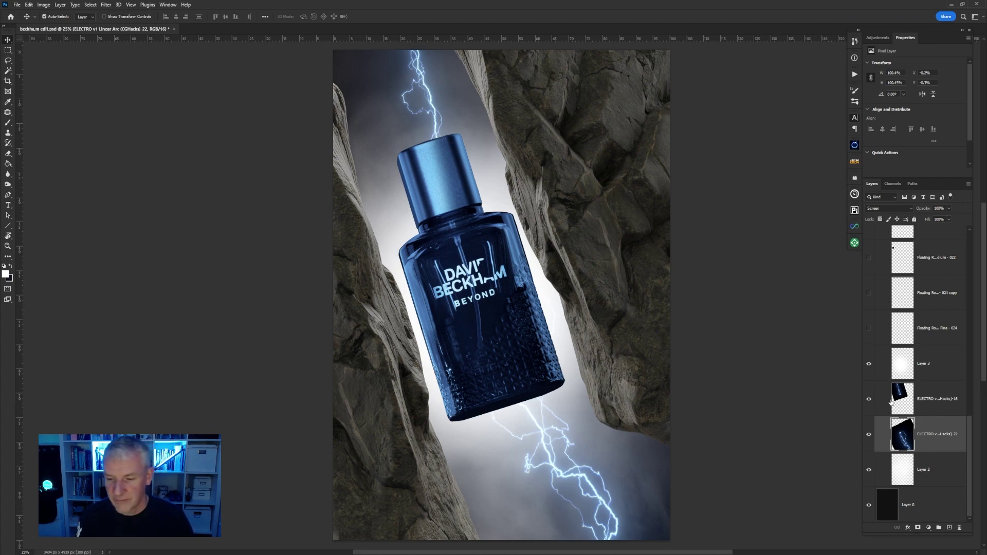
- Hide both large Floating Rock 013 layers beside the bottle
scroll(948, 379, "up", 1)
scroll(949, 379, "up", 2)
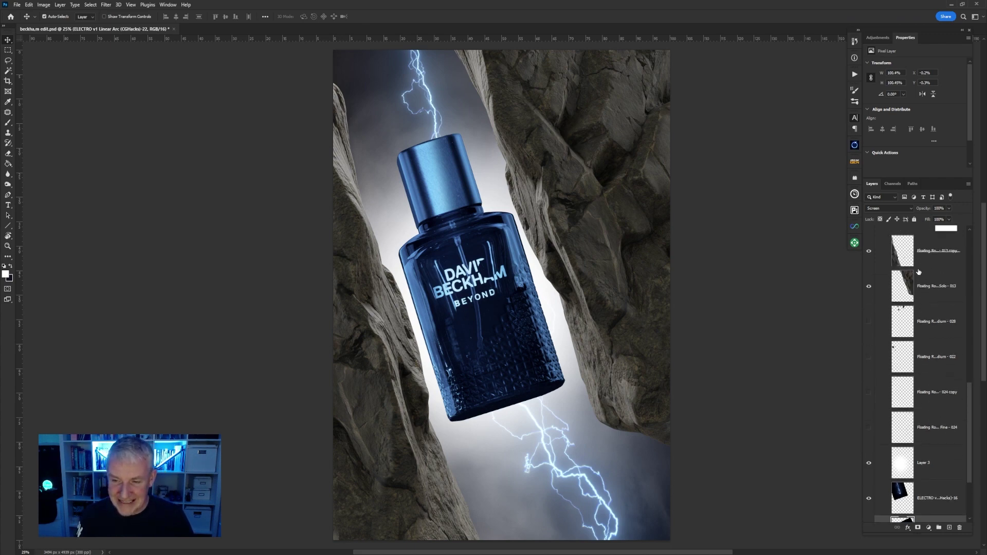
left_click(869, 286)
left_click(871, 250)
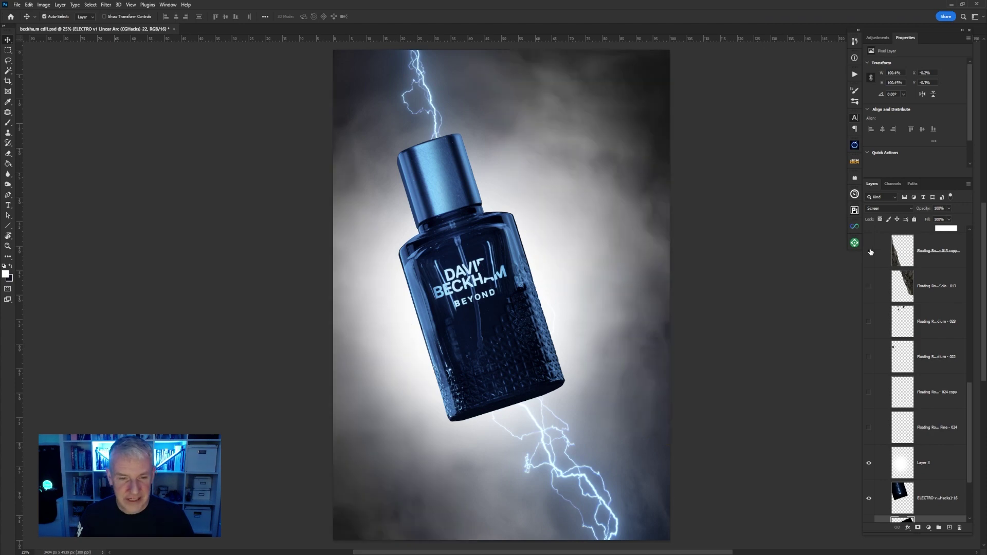
- Compare the scene with and without the Layer 3 glow, leave it visible, and show both large Floating Rock 013 layers
left_click(869, 464)
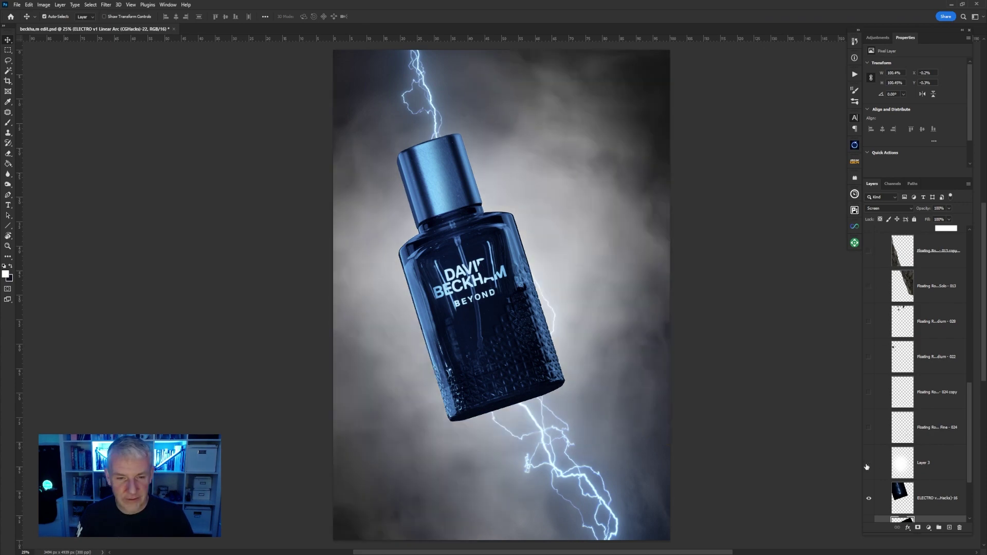
left_click(869, 464)
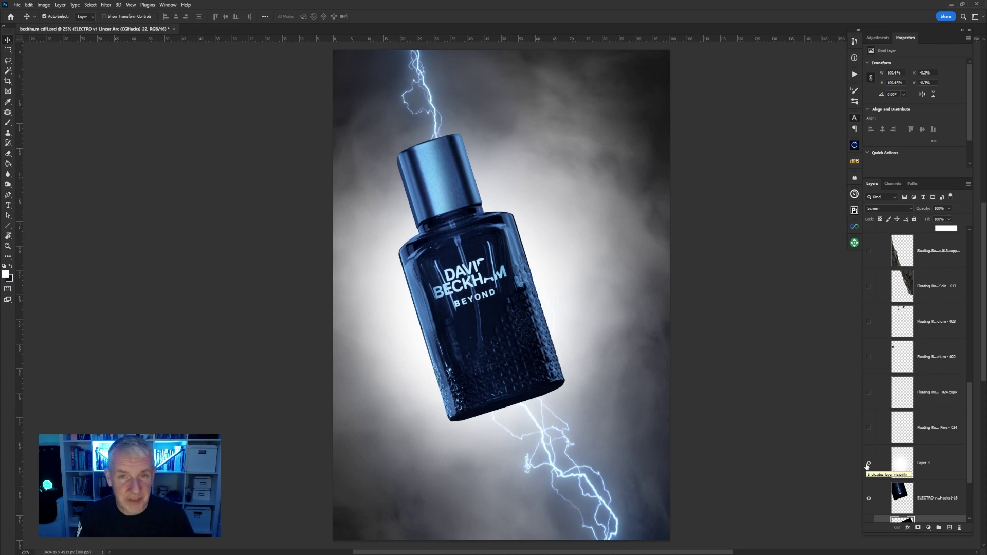
left_click(869, 287)
left_click(869, 251)
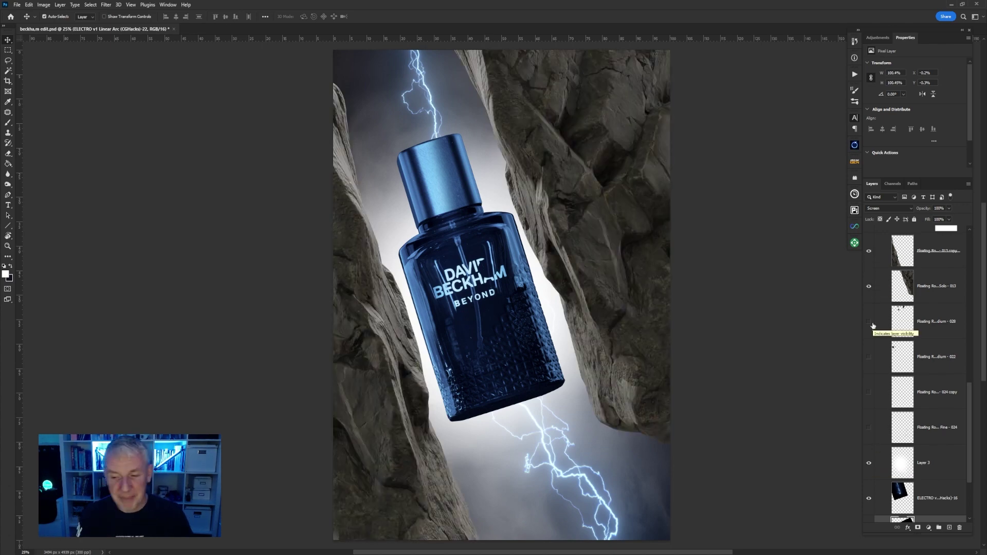
- Show the four small floating rock debris layers between Layer 3 and the large rocks, including Fine 024 and its copy
left_click(870, 428)
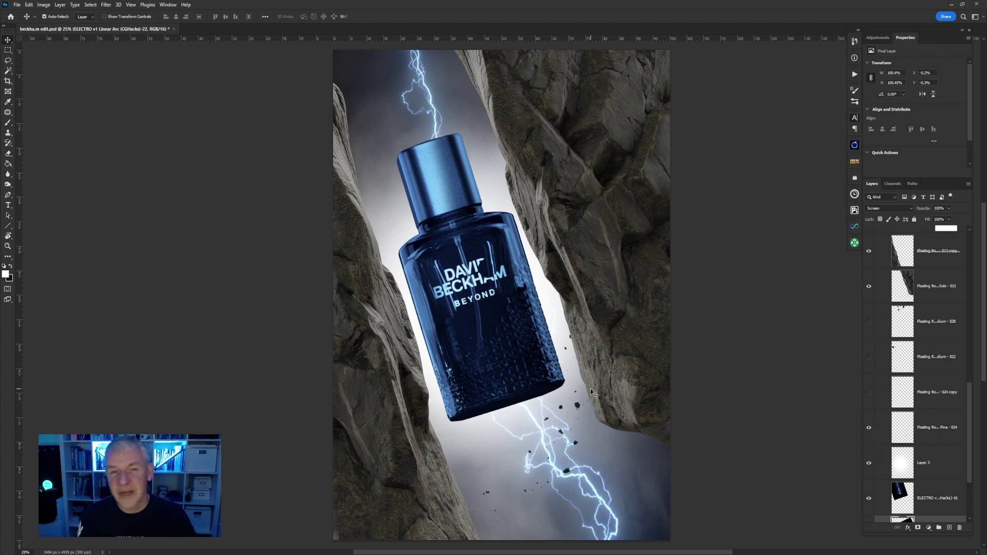
left_click(869, 393)
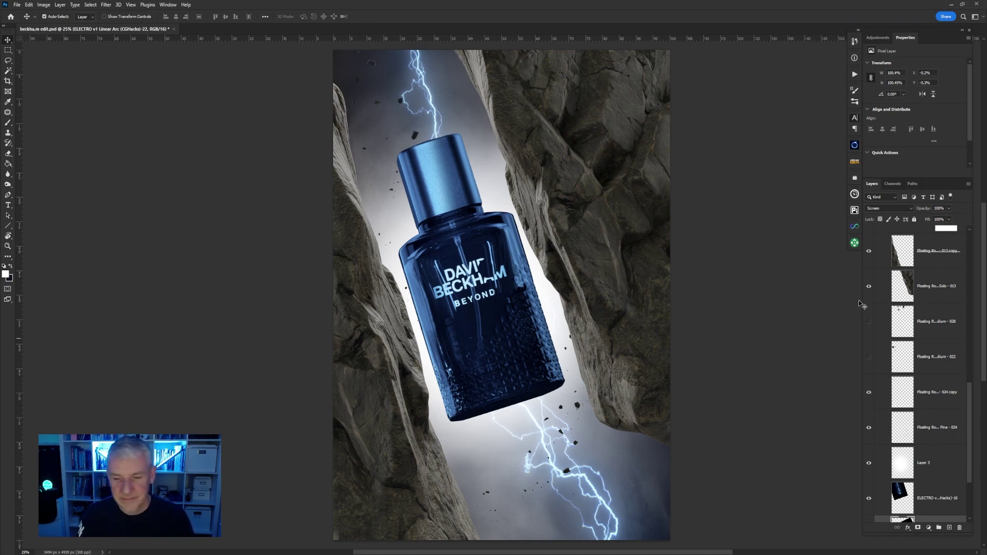
left_click(870, 356)
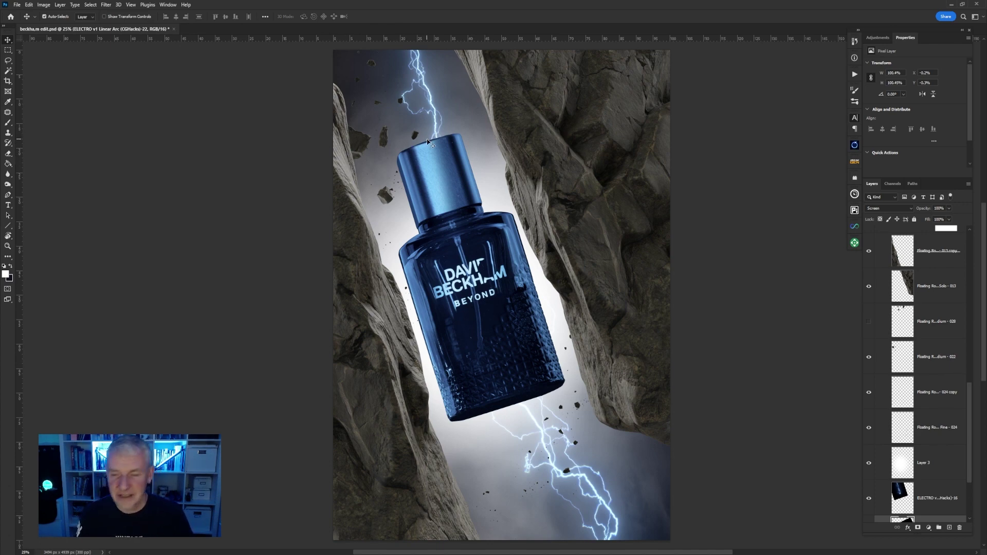
left_click(869, 323)
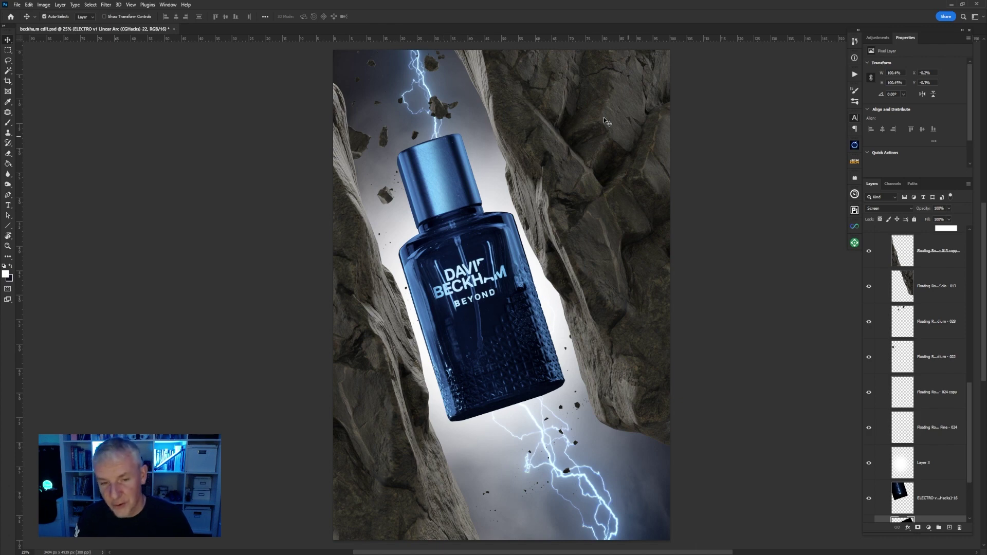
- Compare the large rock with and without its clipped Brightness/Contrast adjustment, leave it visible, and select it to view its settings
scroll(959, 405, "up", 2)
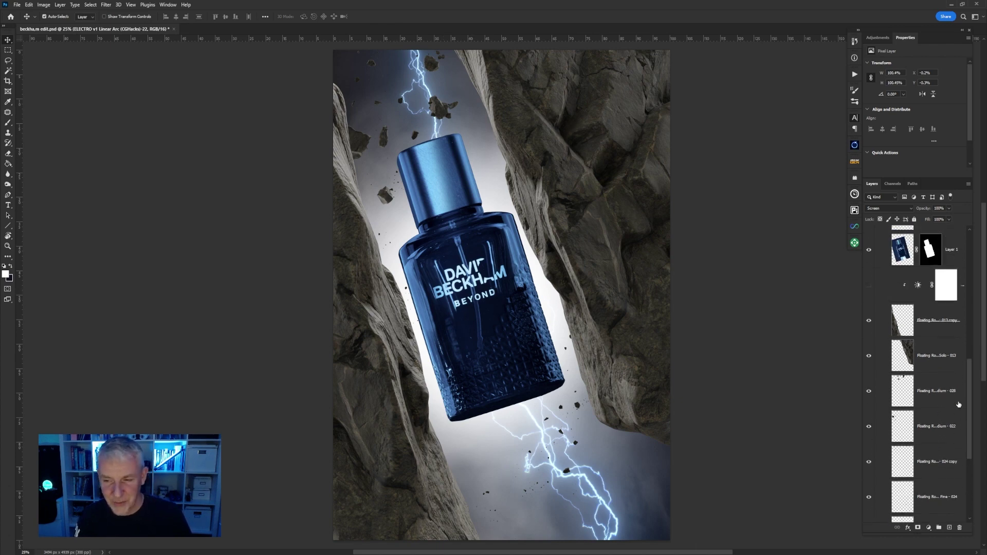
scroll(959, 405, "up", 2)
left_click(868, 335)
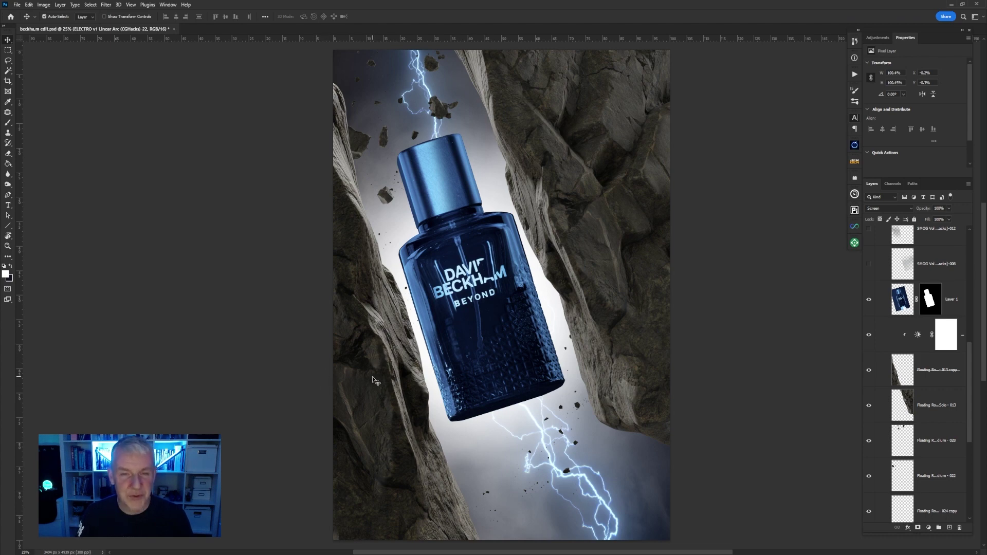
left_click(868, 336)
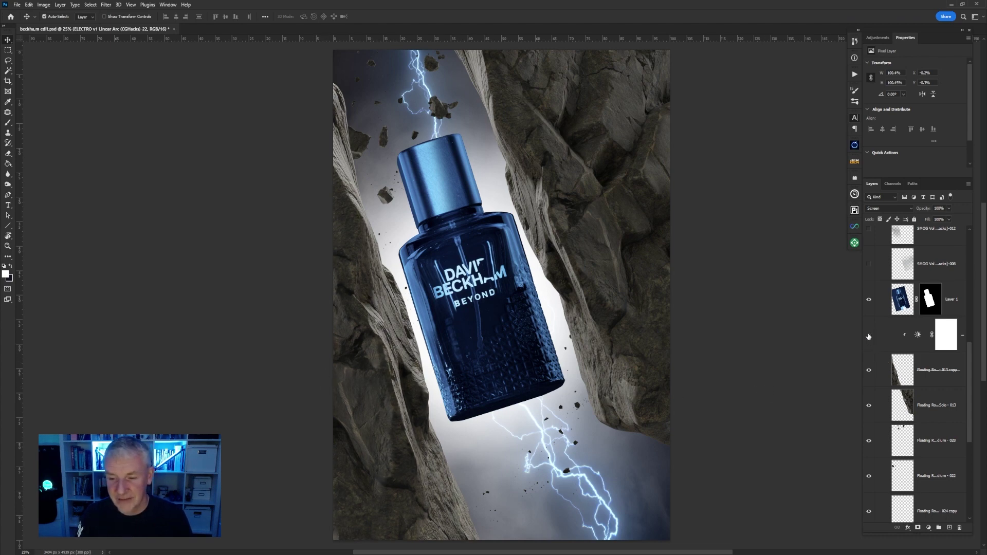
left_click(869, 336)
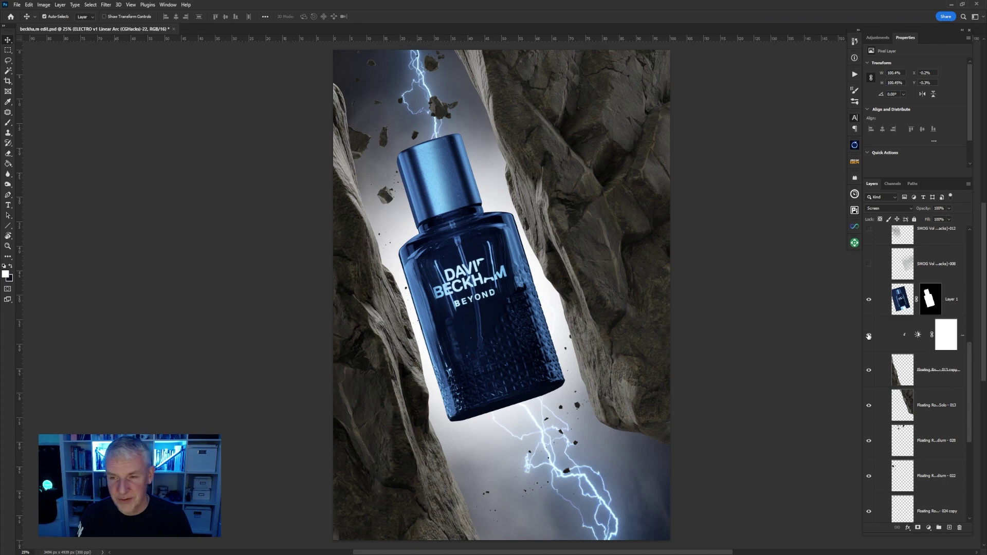
left_click(919, 335)
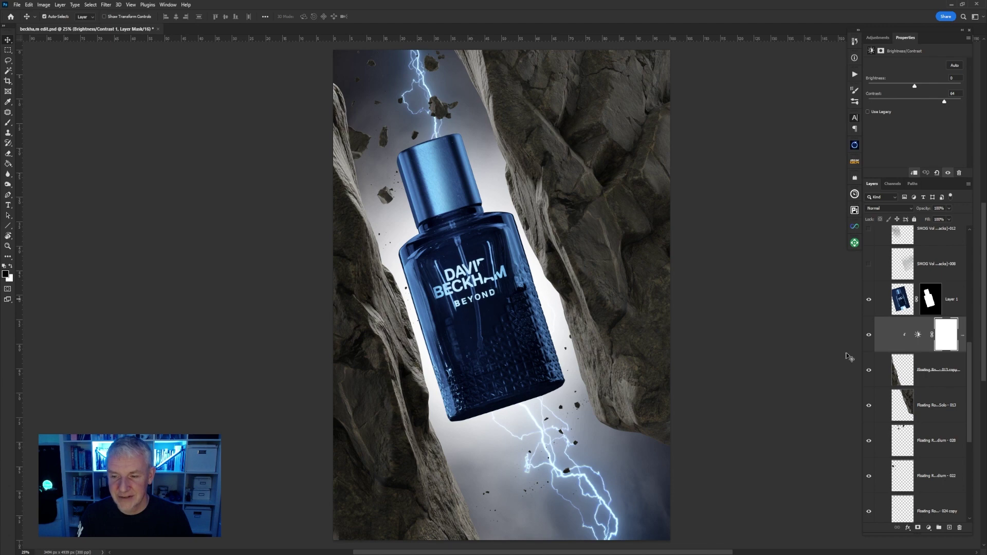
- Show both SMOG layers directly above the Layer 1 bottle
scroll(878, 316, "up", 3)
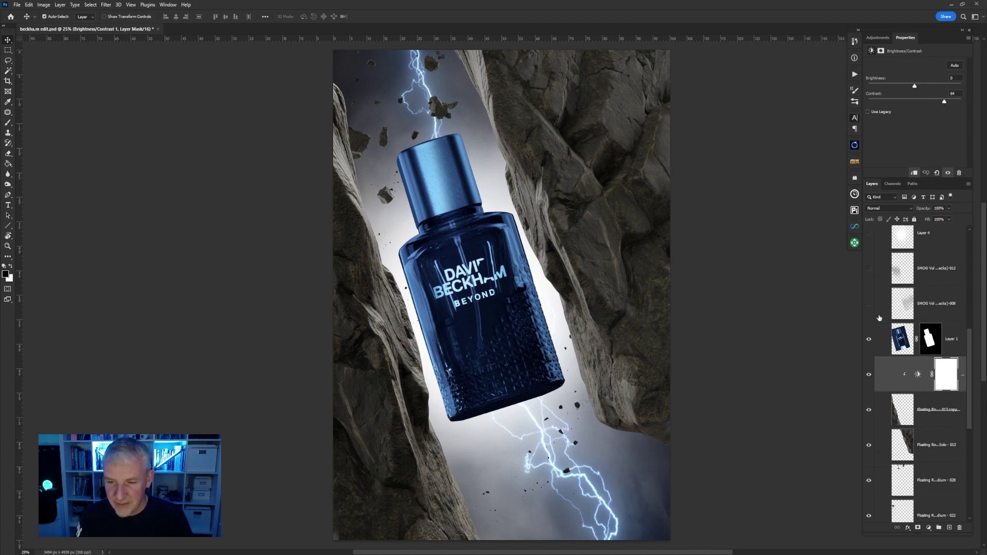
scroll(879, 318, "up", 1)
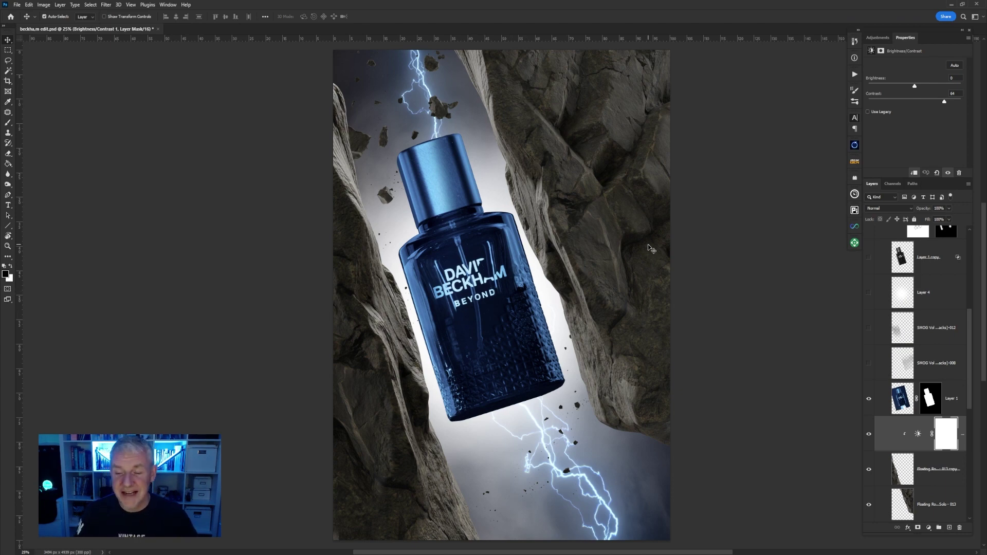
left_click(868, 364)
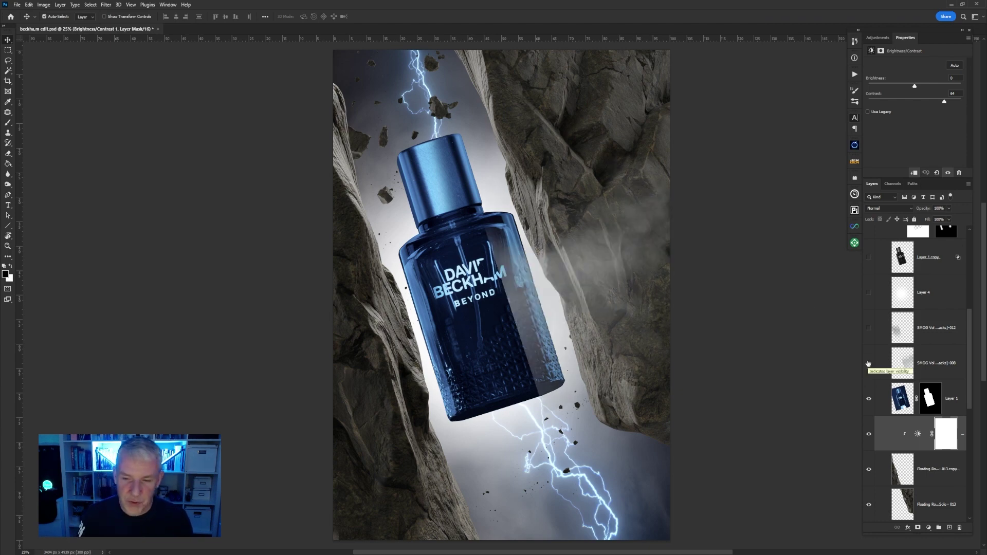
left_click(868, 328)
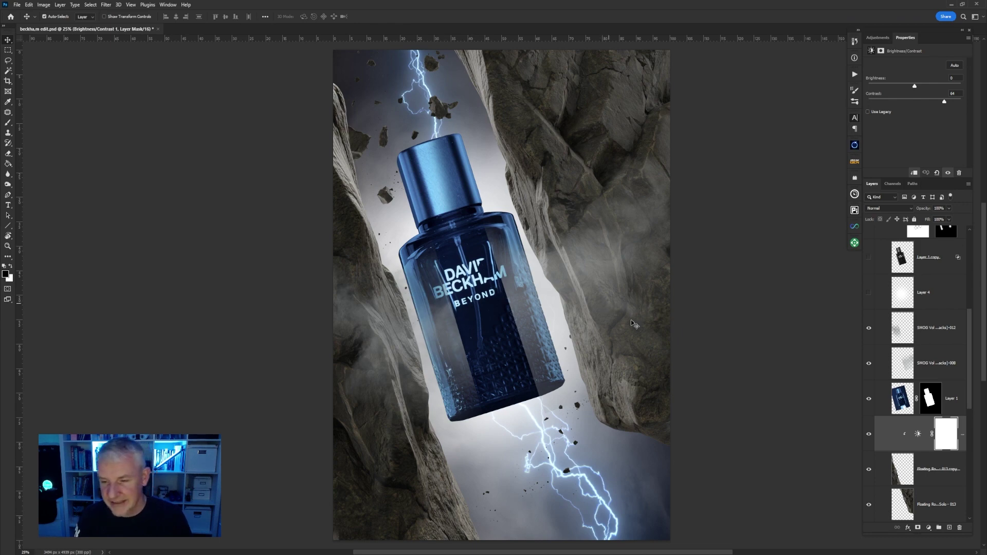
- Show the Layer 4 white glow and briefly show the desaturated Layer 1 copy bottle above it, leaving that copy hidden
left_click(869, 293)
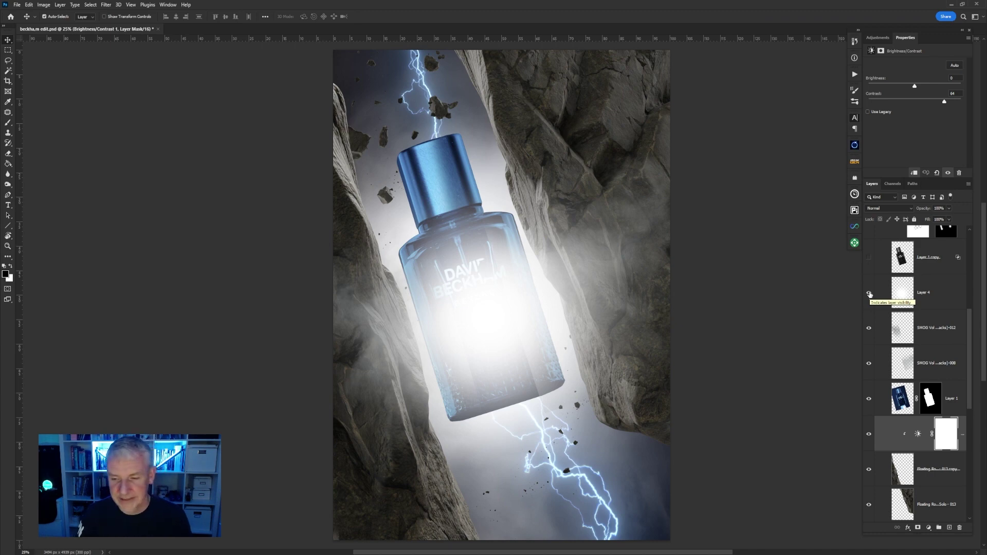
left_click(871, 259)
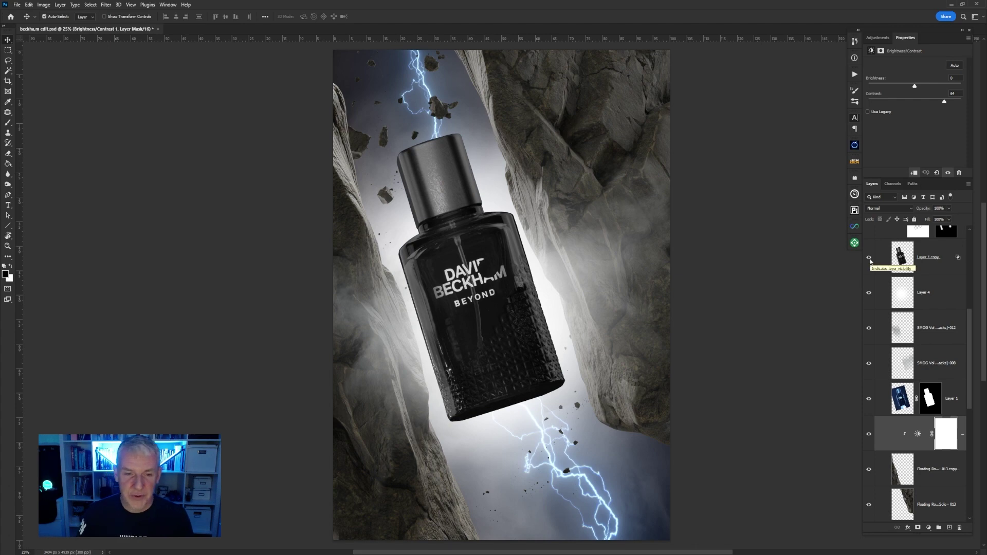
left_click(870, 259)
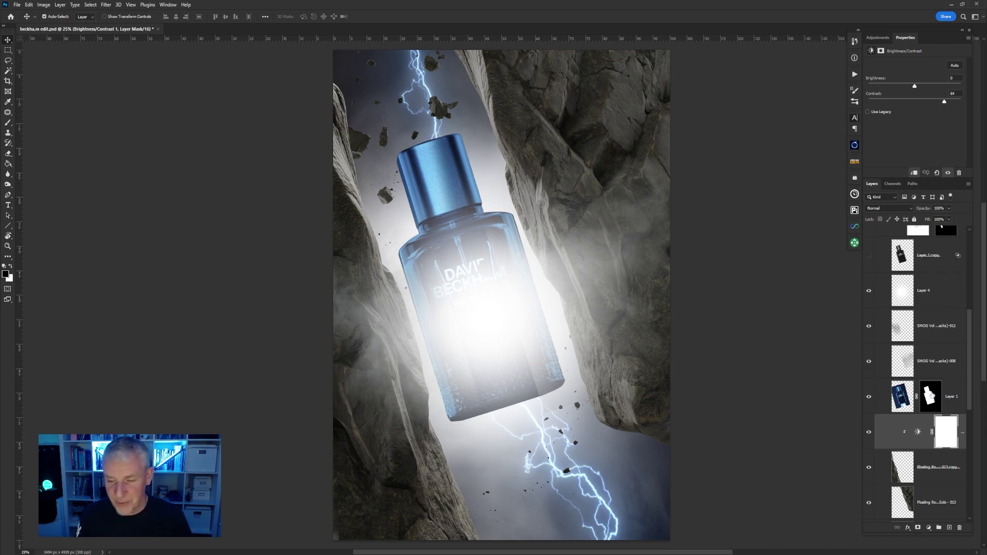
- Load Layer 1's mask as a selection, copy the cut-out bottle to a new layer, and place it above Layer 4
left_click(931, 396)
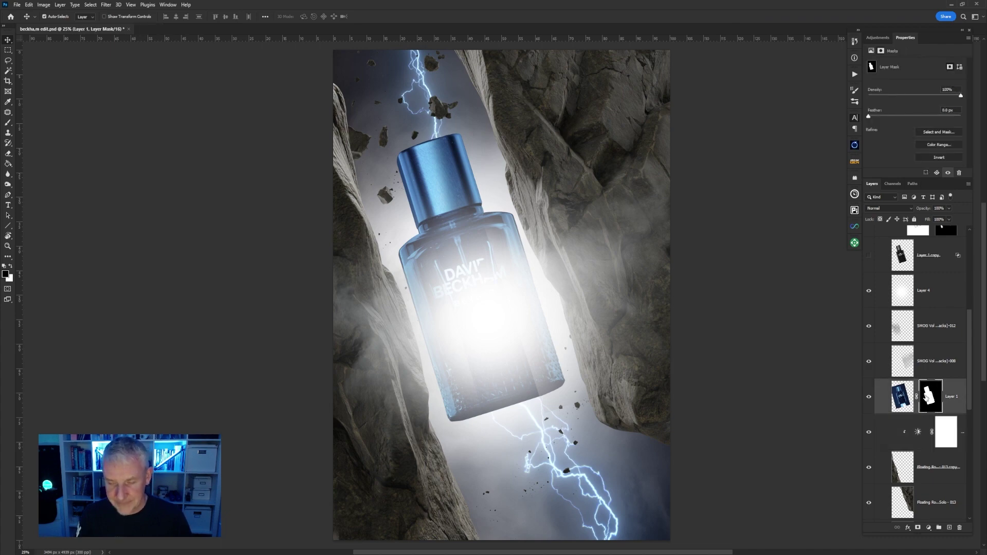
left_click(931, 402, "ctrl")
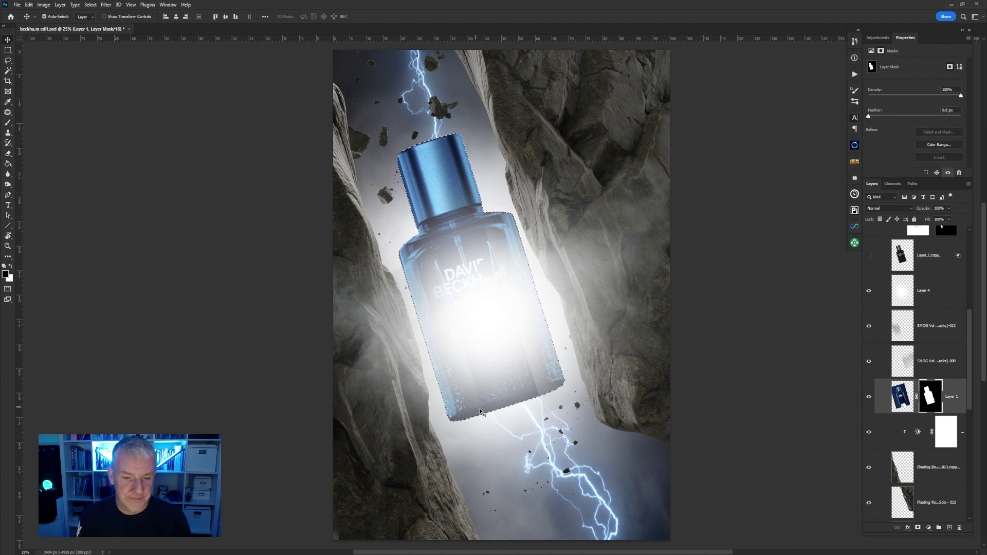
left_click(904, 398)
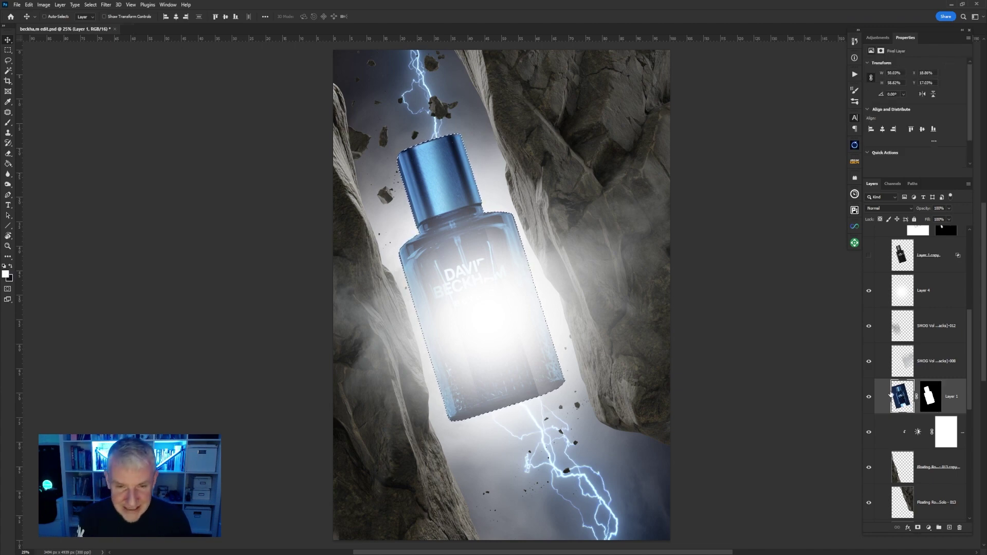
key("ctrl+j")
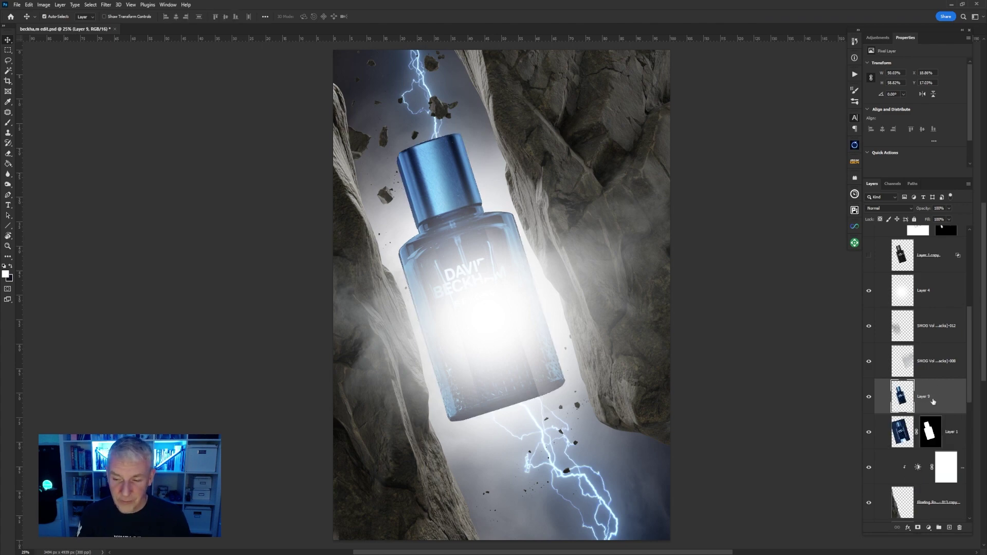
left_click_drag(934, 403, 930, 258)
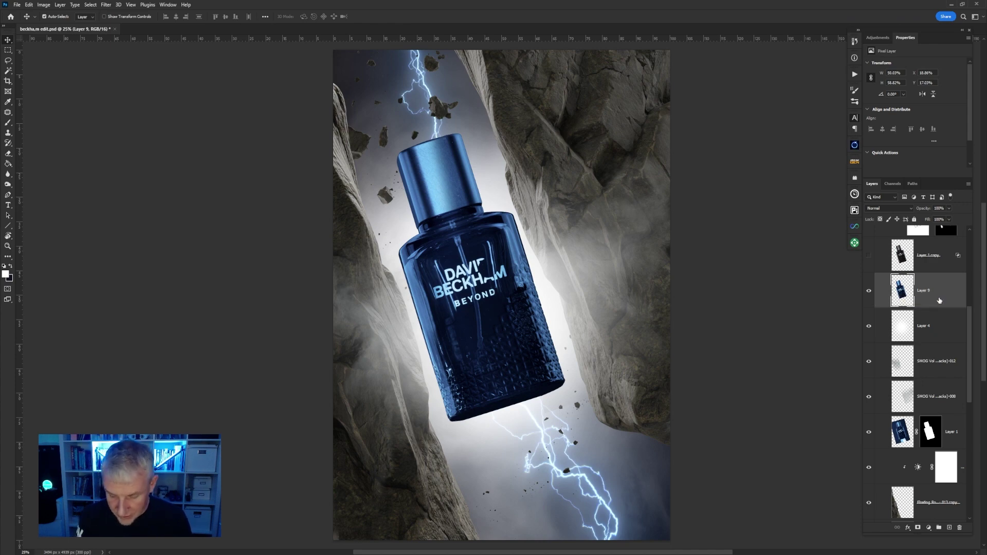
- Try a Hue/Saturation adjustment with saturation -96 on the new bottle copy, cancel it, and delete the copy
key("ctrl+u")
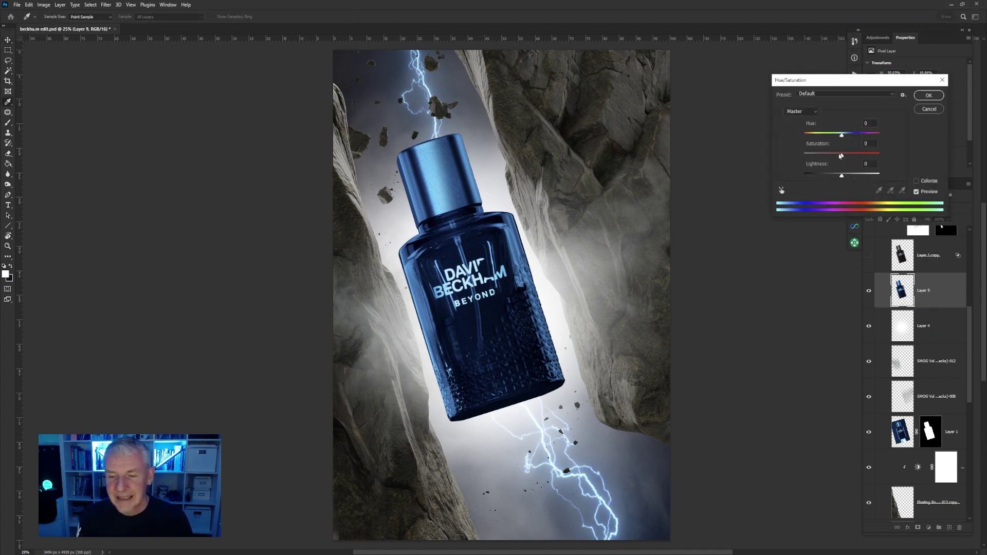
left_click_drag(842, 157, 809, 156)
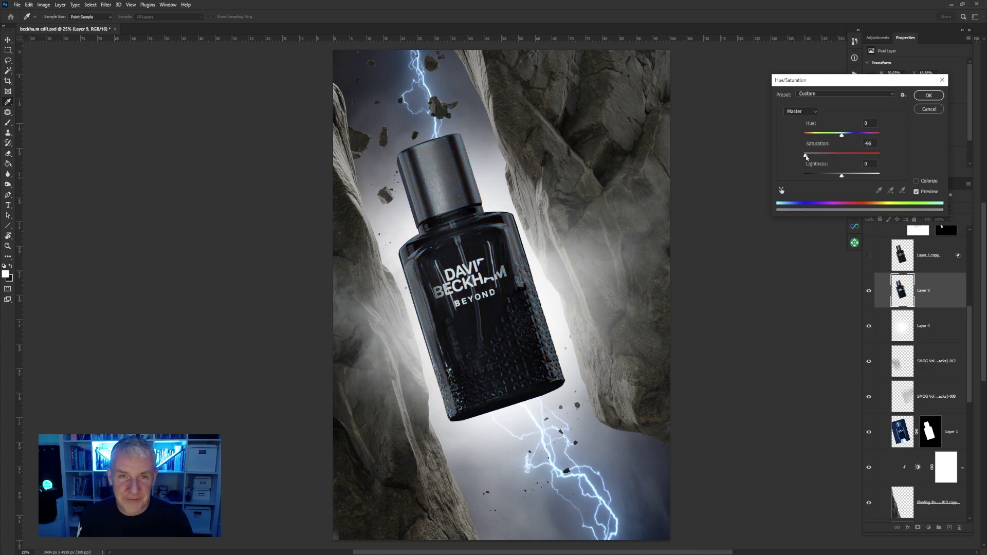
left_click_drag(806, 157, 807, 156)
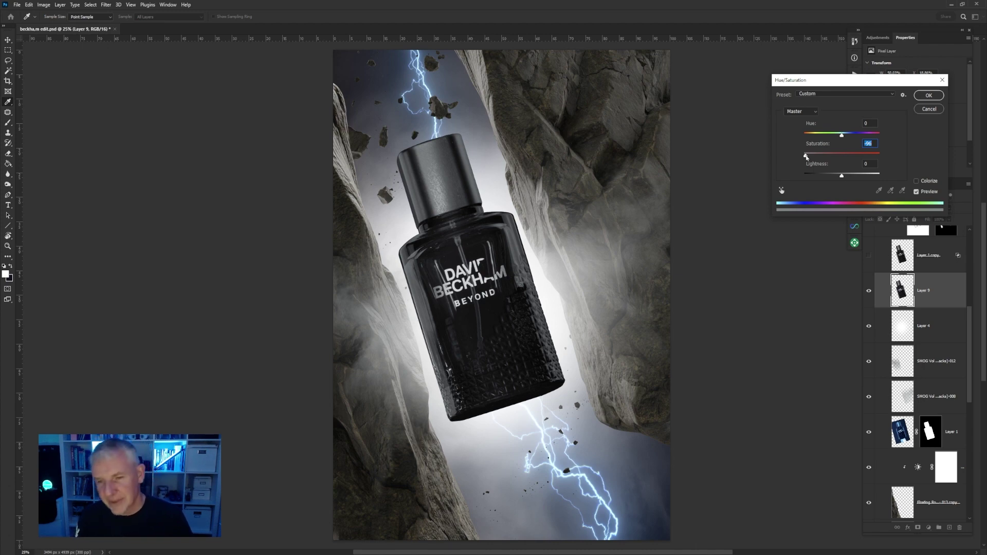
left_click(929, 109)
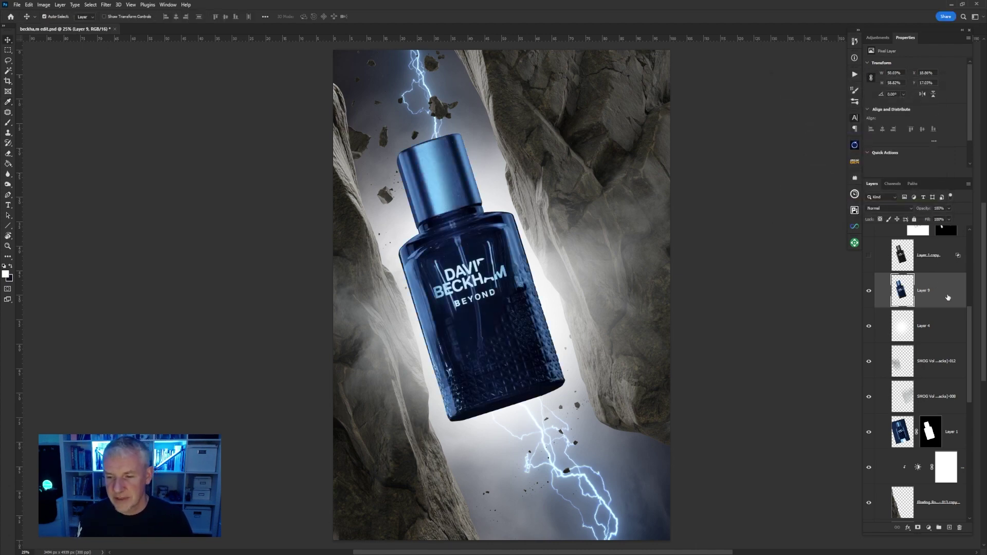
key("Delete")
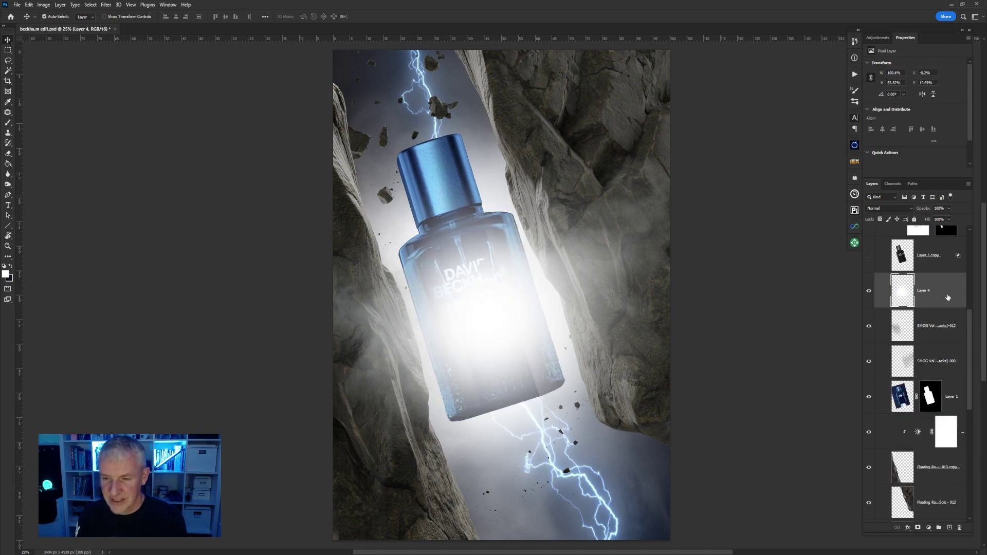
- Show Layer 1 copy and compare it with and without the clipped, masked adjustment above it, leaving the adjustment hidden
left_click(869, 256)
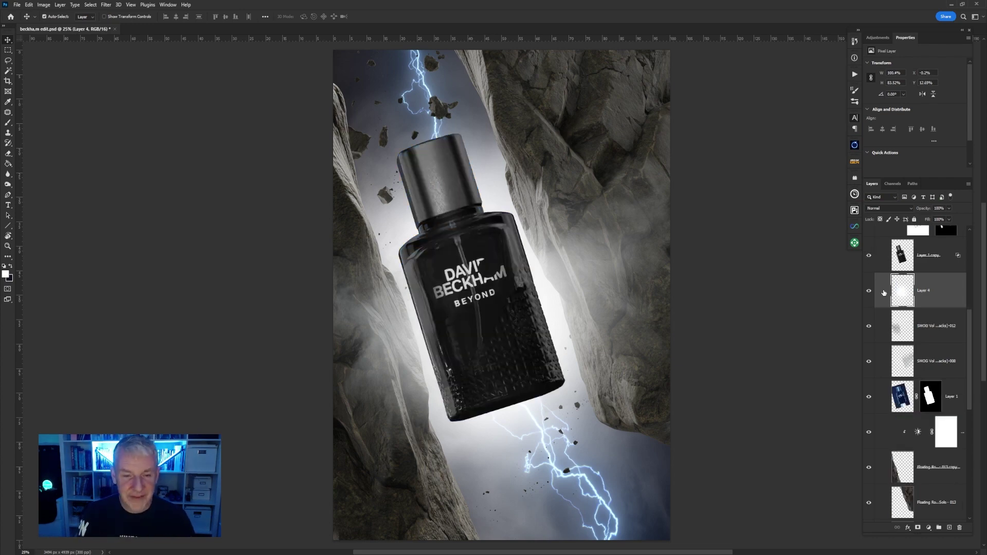
scroll(946, 339, "up", 4)
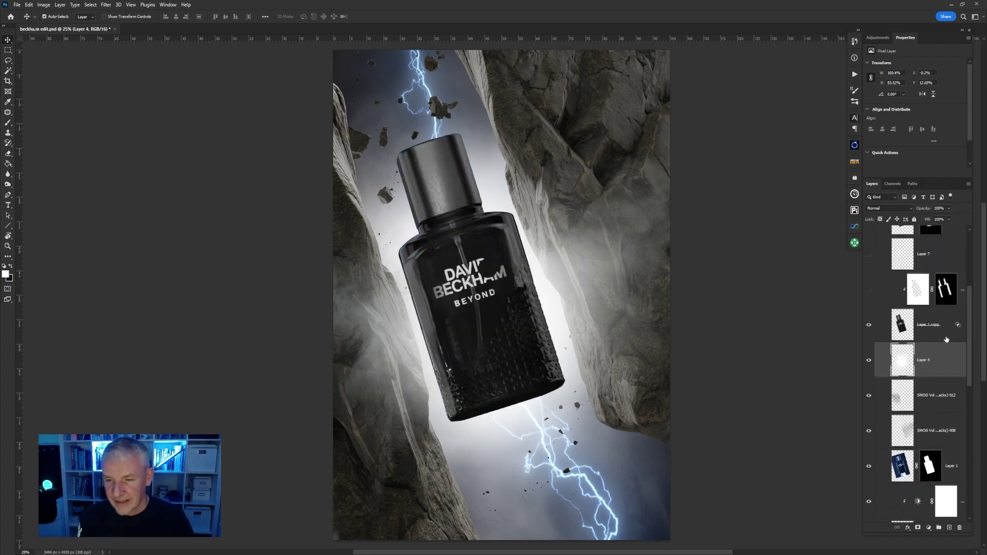
left_click(869, 331)
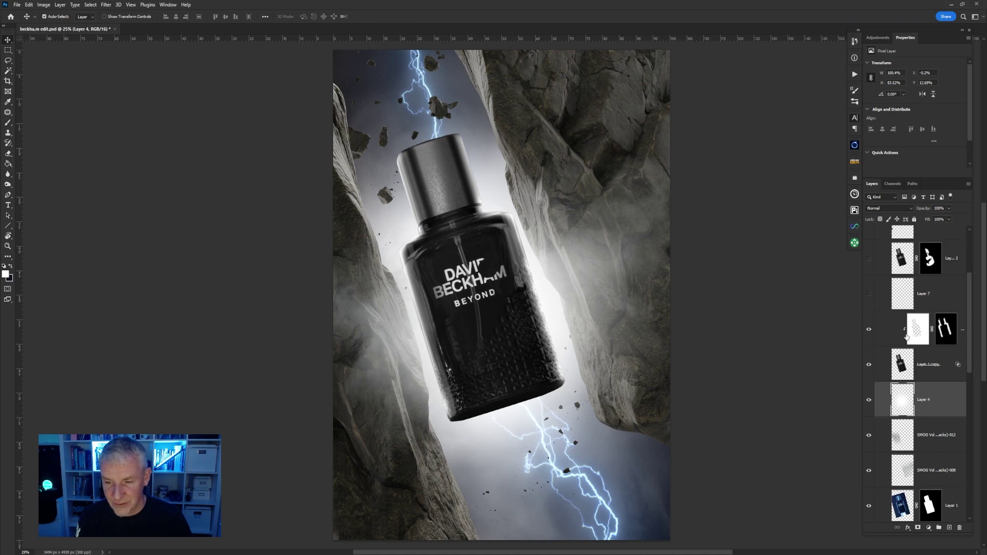
left_click(870, 333)
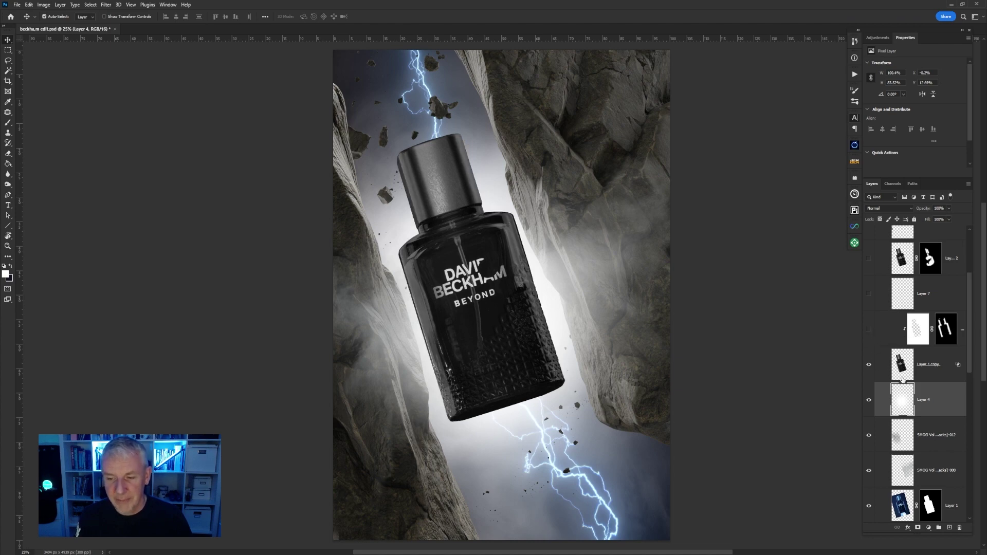
- Add a white Inner Glow layer style to Layer 1 copy, using Linear Dodge (Add) at 100% opacity with an Edge source
left_click(953, 375)
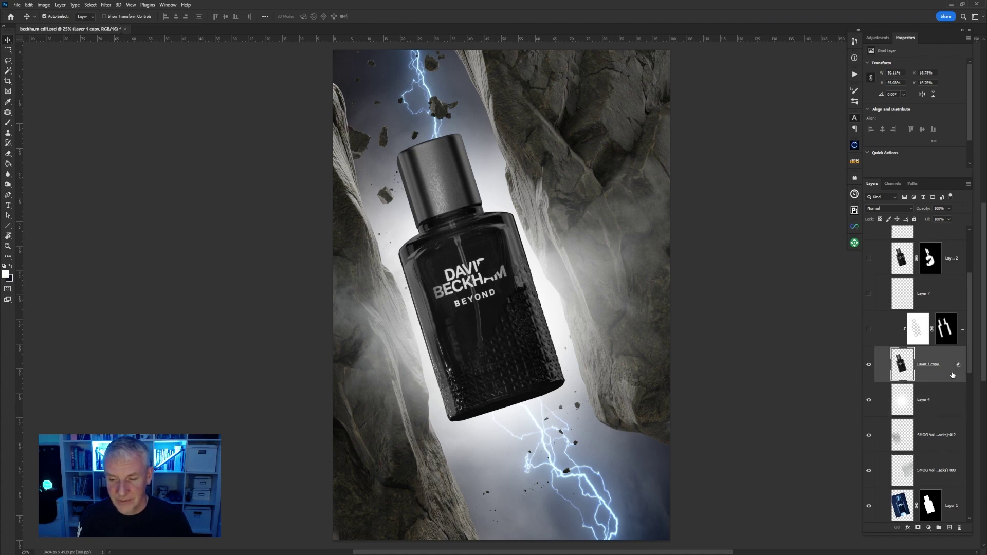
double_click(953, 376)
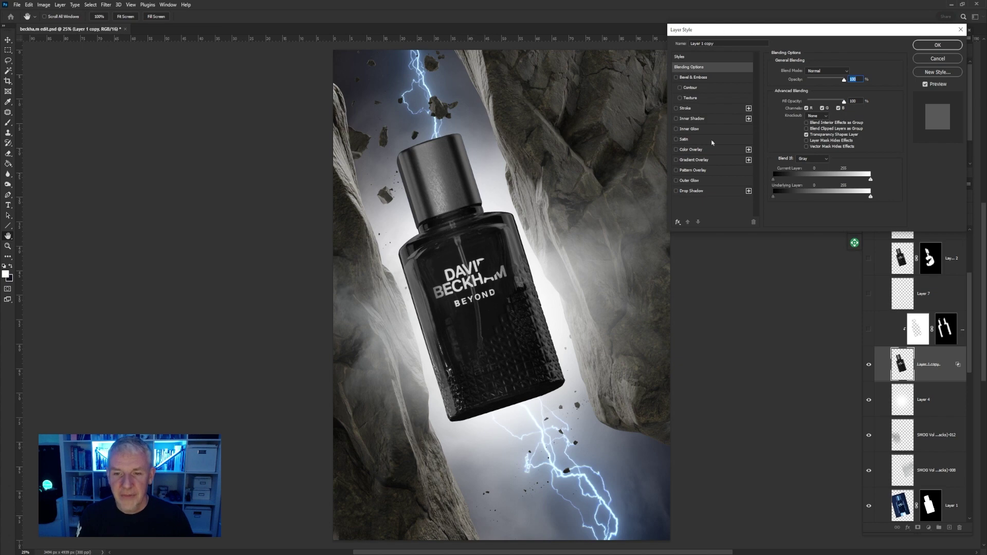
left_click(677, 130)
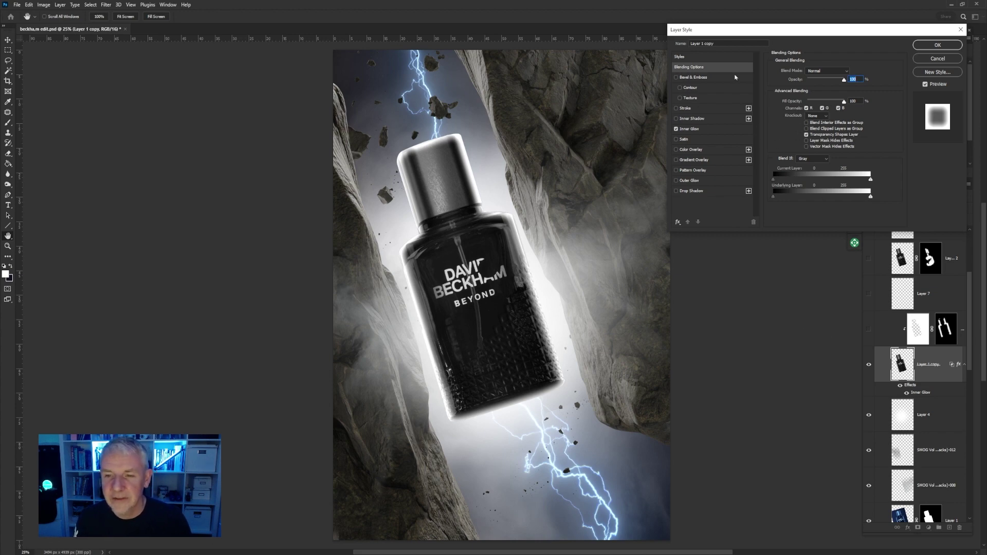
left_click(701, 129)
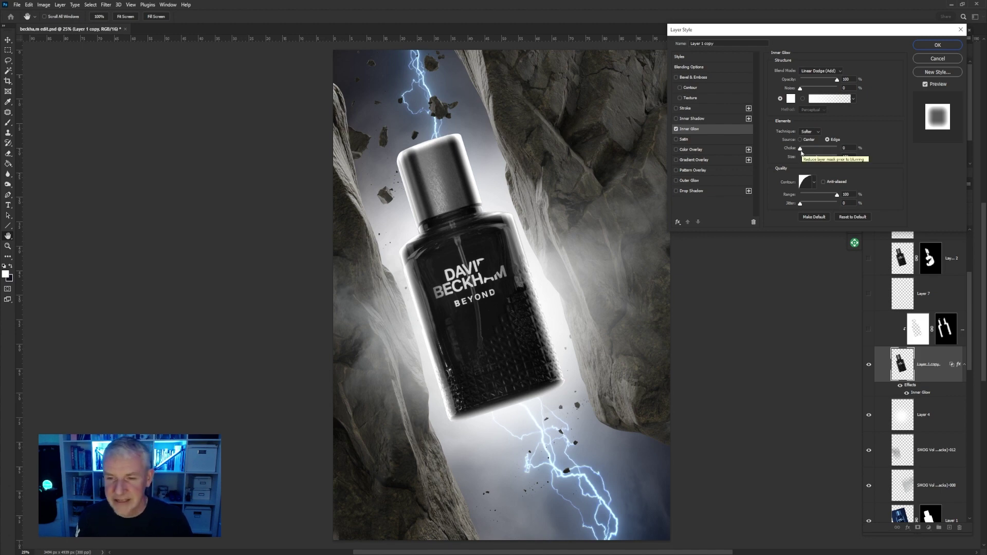
left_click_drag(818, 159, 817, 159)
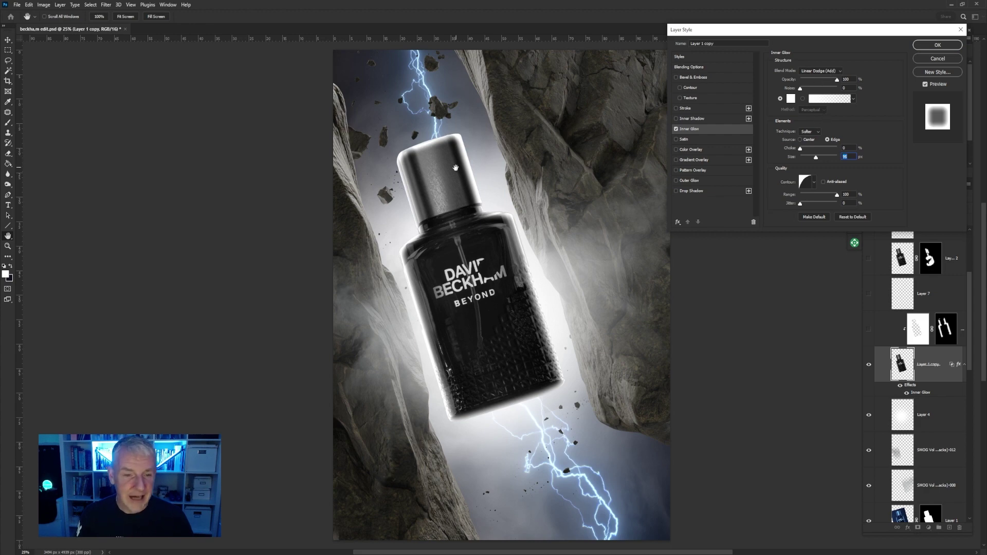
left_click(936, 46)
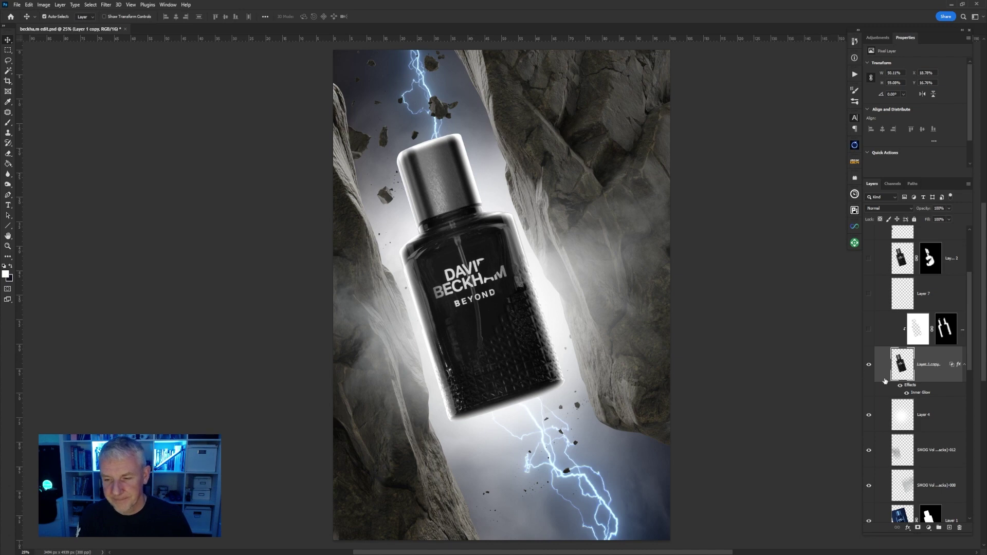
- Convert the Inner Glow effect into its own clipped layer and hide that layer behind a black mask
right_click(926, 394)
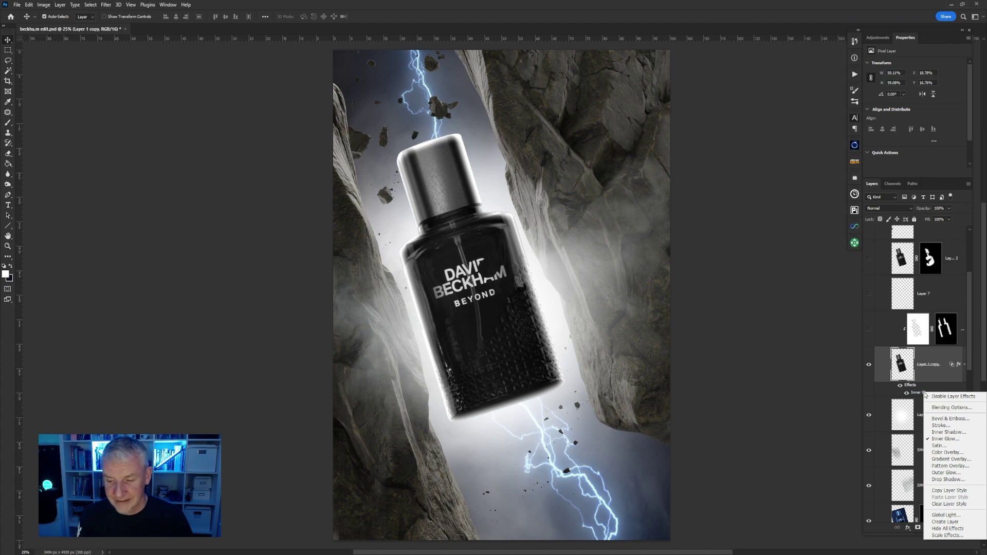
left_click(945, 522)
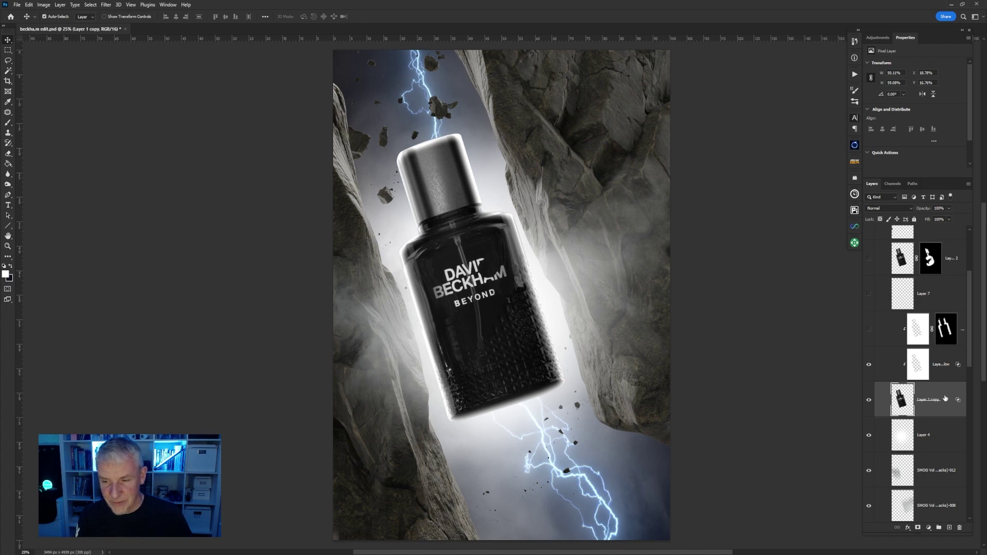
left_click(938, 371)
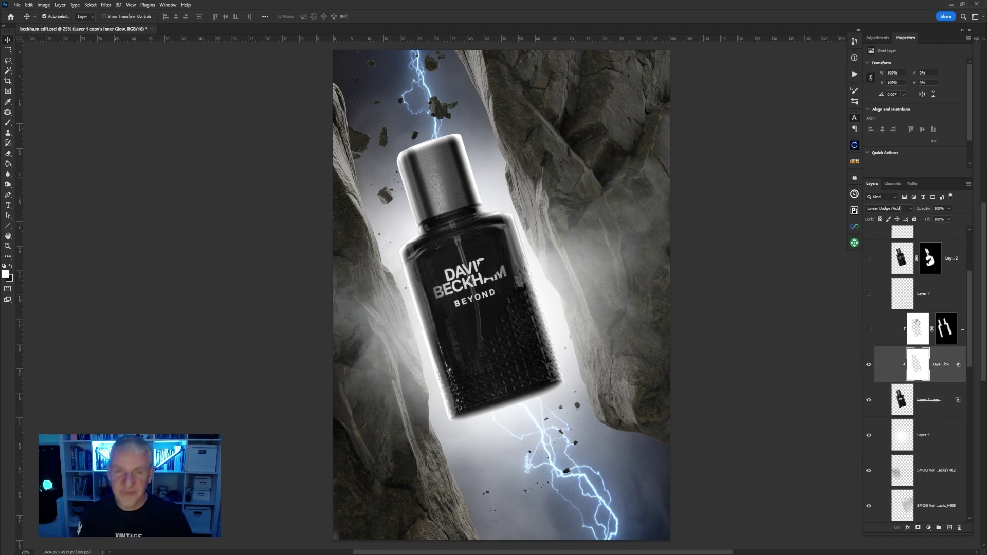
left_click(919, 529, "alt")
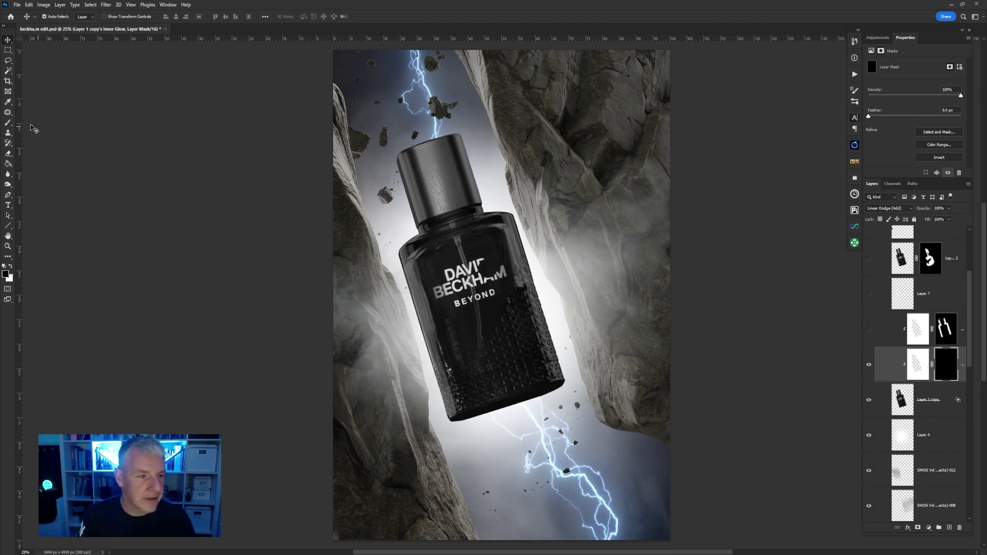
- Paint the Inner Glow mask white with an enlarged, reduced-opacity brush along both sides of the bottle and the cap's left edge
left_click(6, 123)
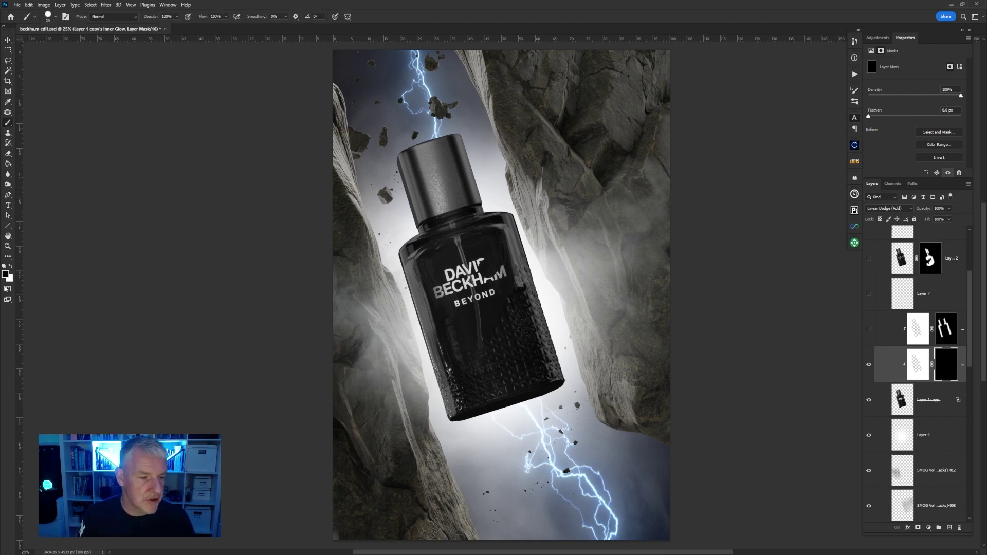
left_click(11, 266)
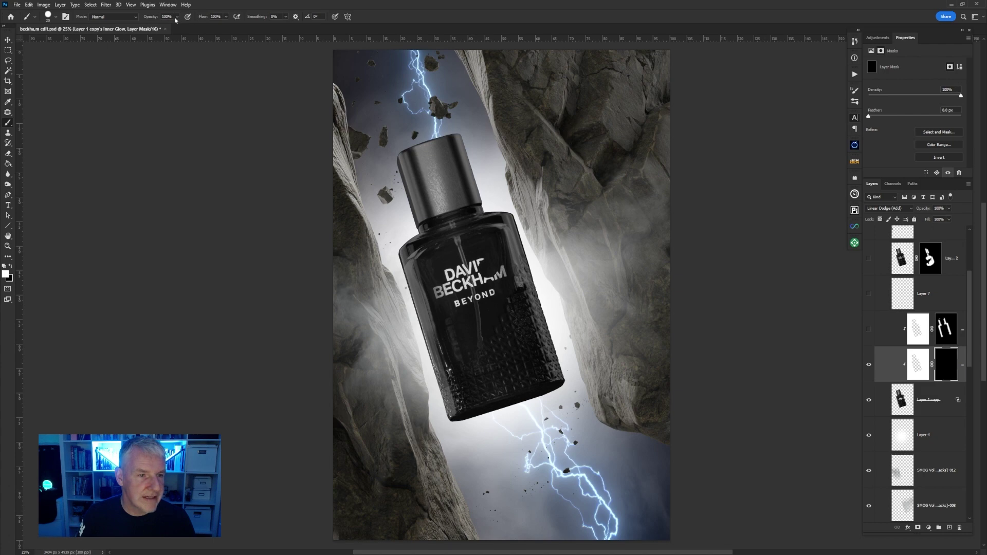
left_click(177, 17)
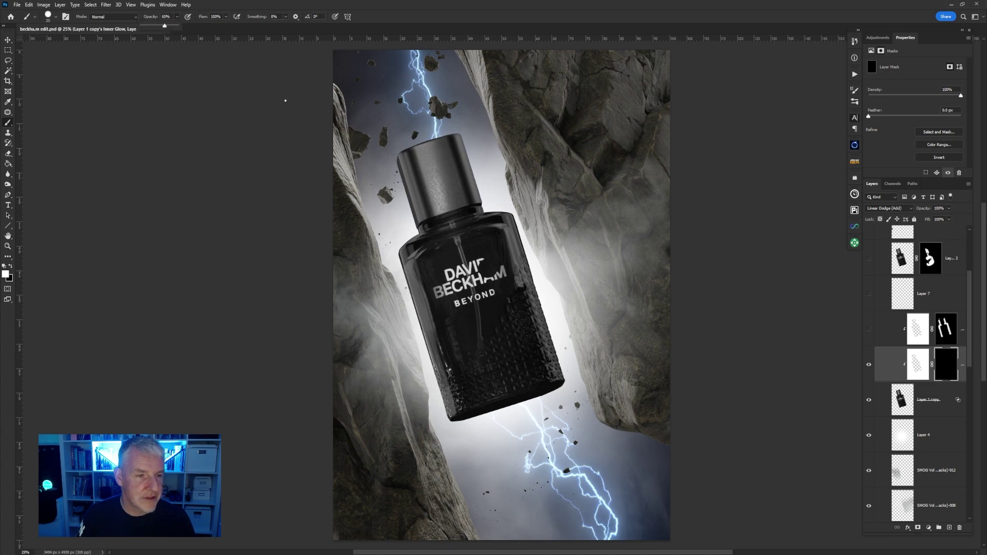
left_click(521, 231)
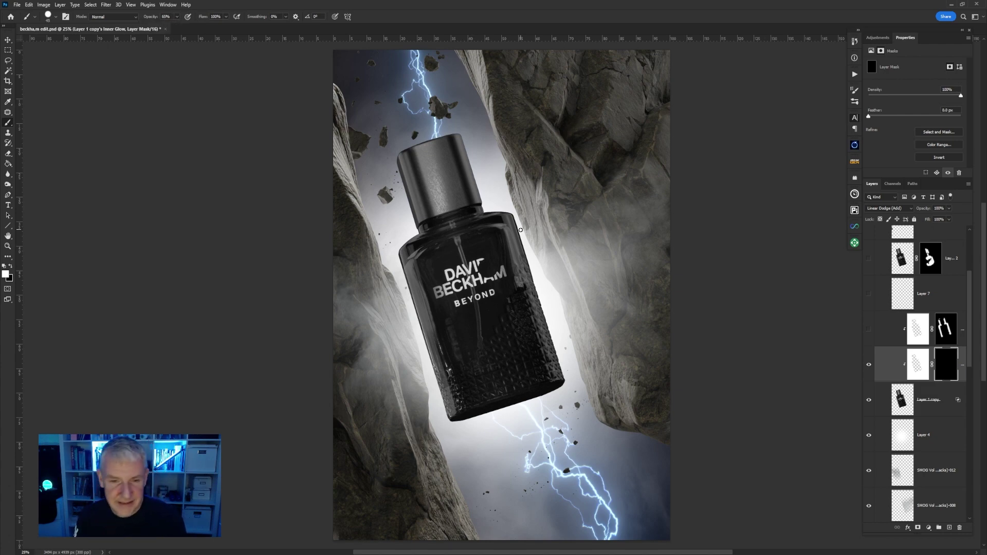
key("bracketright")
key("bracketright")
key("bracketright")
key("bracketright")
key("bracketright")
key("bracketright")
key("bracketright")
key("bracketright")
key("bracketright")
key("bracketright")
key("bracketright")
key("bracketright")
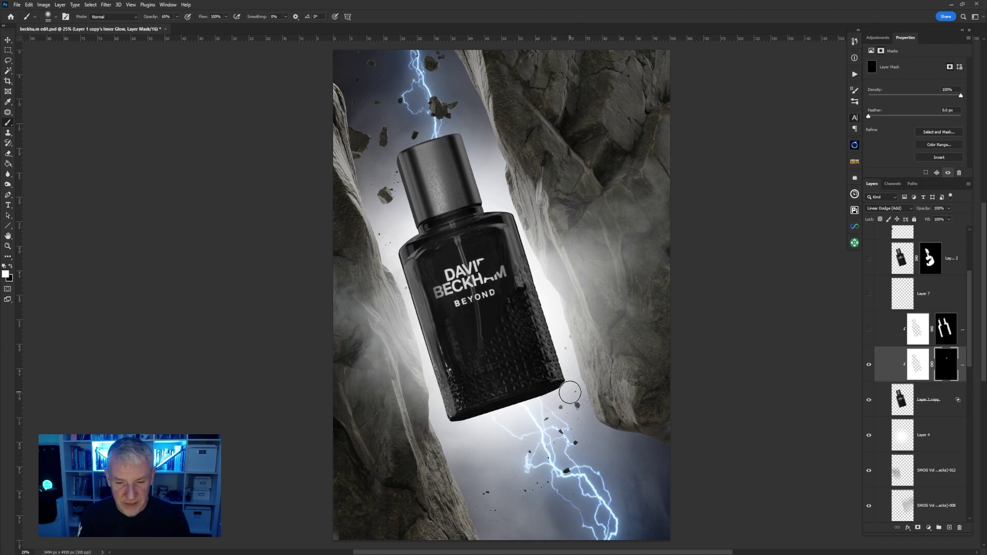
left_click(565, 389, "shift")
left_click(389, 230)
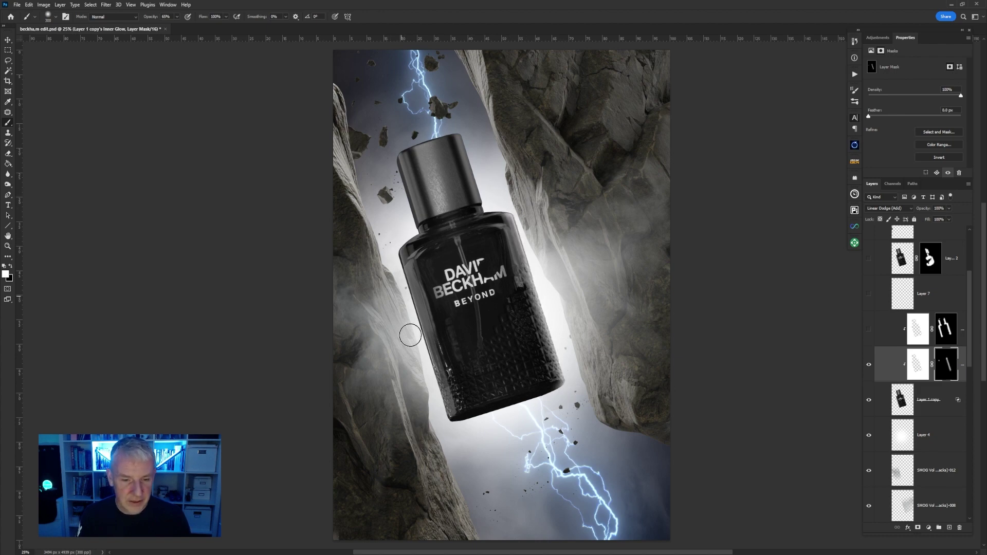
left_click(447, 425, "shift")
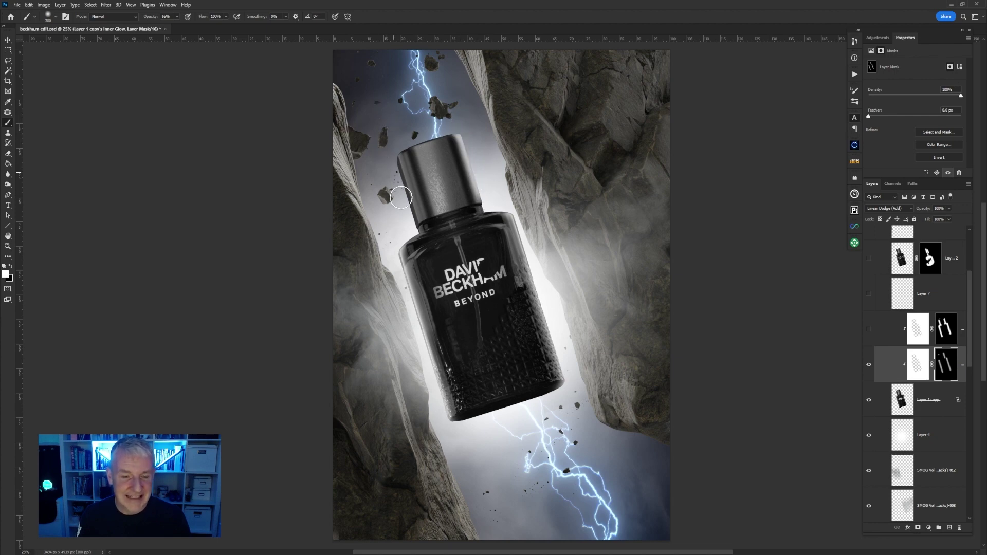
left_click_drag(410, 222, 407, 161)
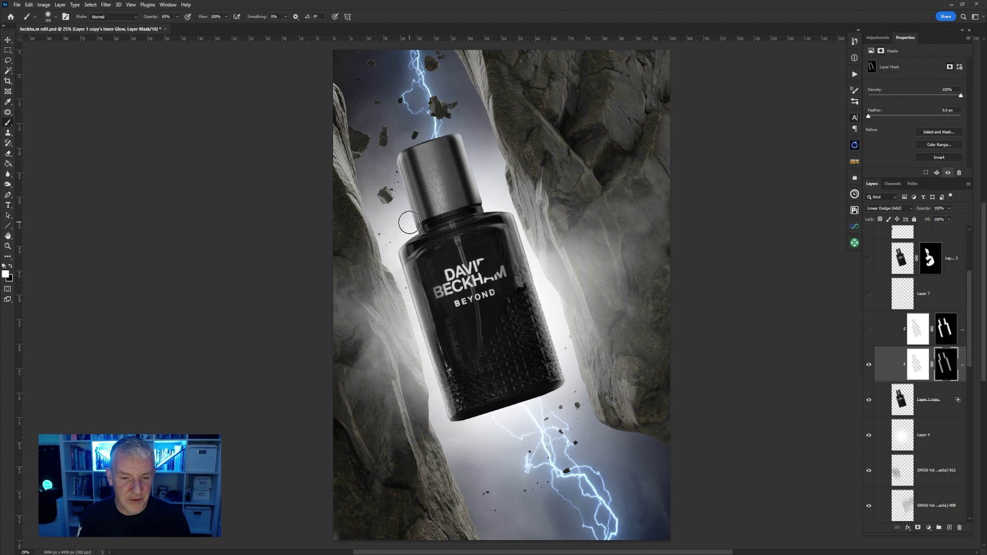
- Raise the brush opacity to 100% and repaint the glow mask along both bottle sides and around the cap
left_click(178, 18)
left_click_drag(178, 28, 191, 28)
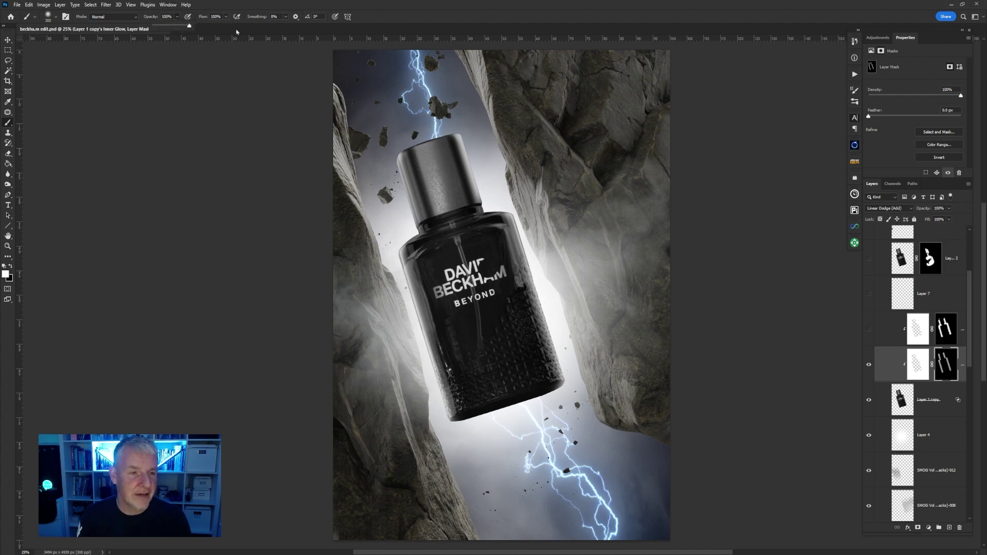
left_click_drag(511, 200, 569, 388)
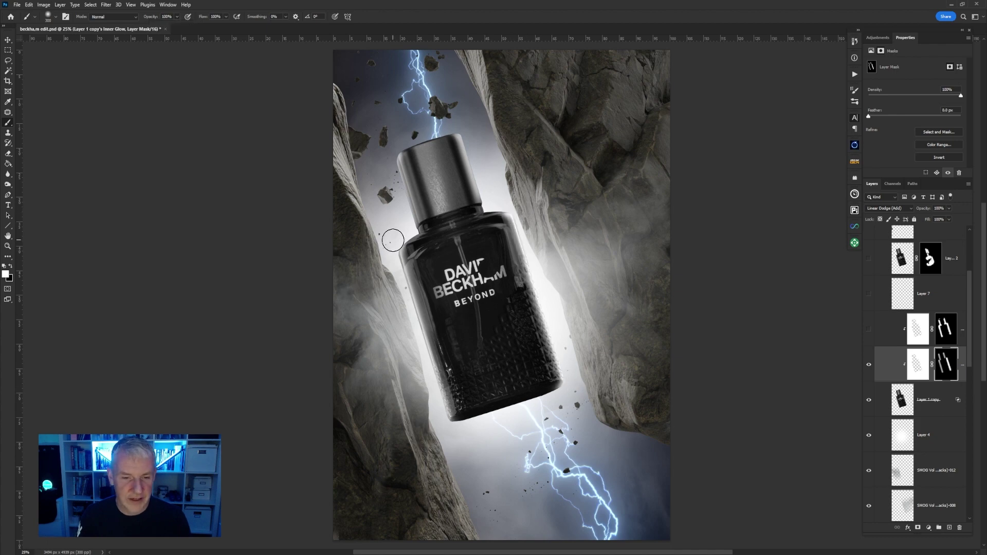
left_click_drag(390, 235, 451, 426)
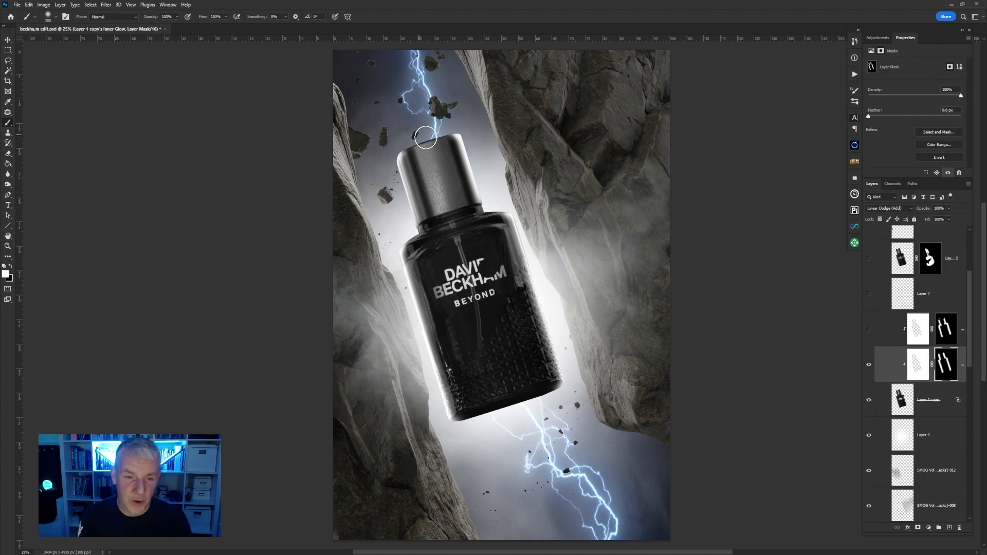
key("v")
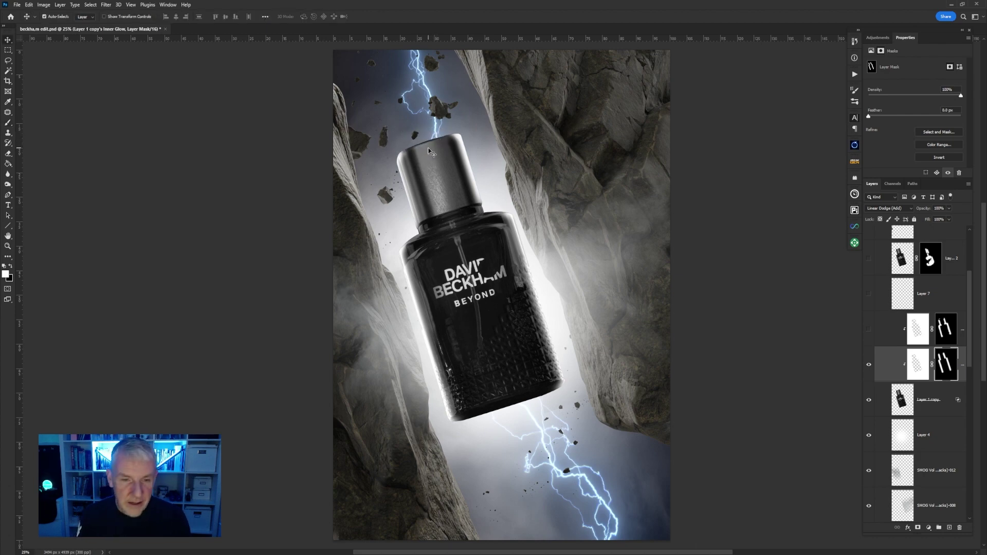
key("b")
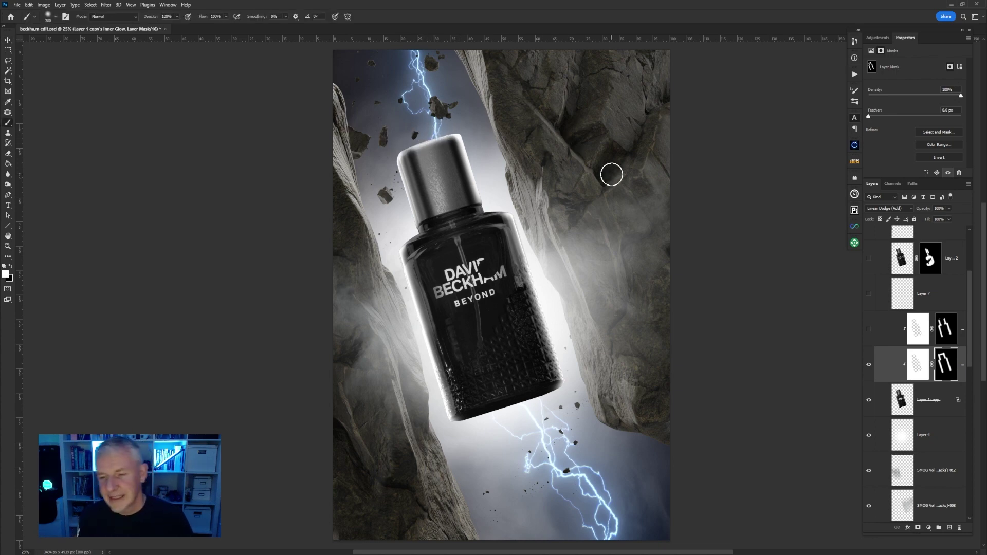
- Delete the newly made Inner Glow layer and show the original masked glow layer above Layer 1 copy
left_click(891, 376)
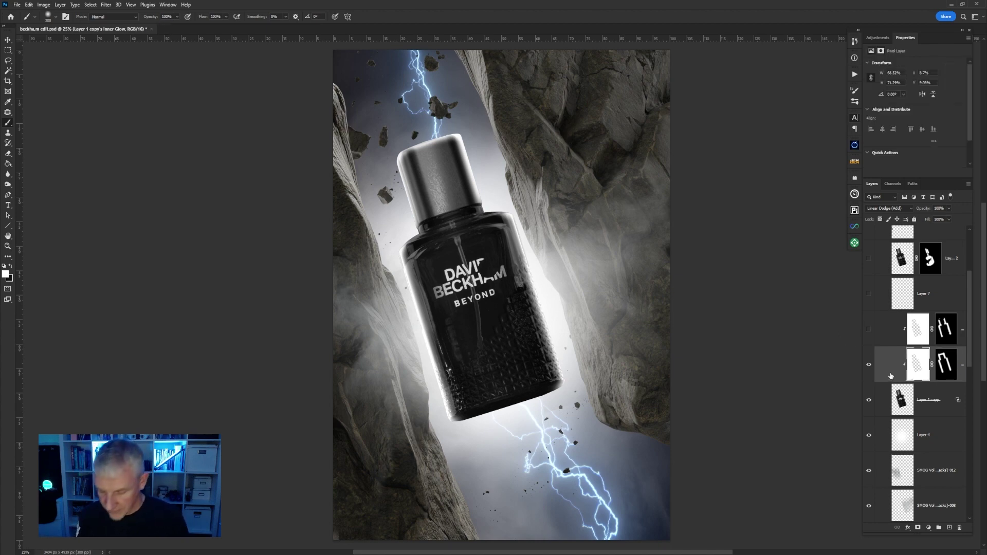
key("Delete")
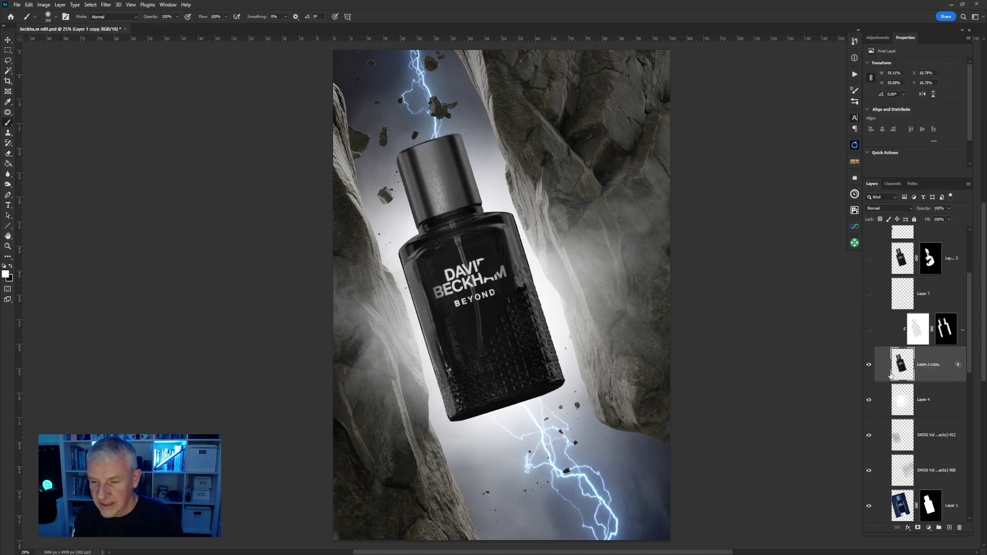
left_click(869, 330)
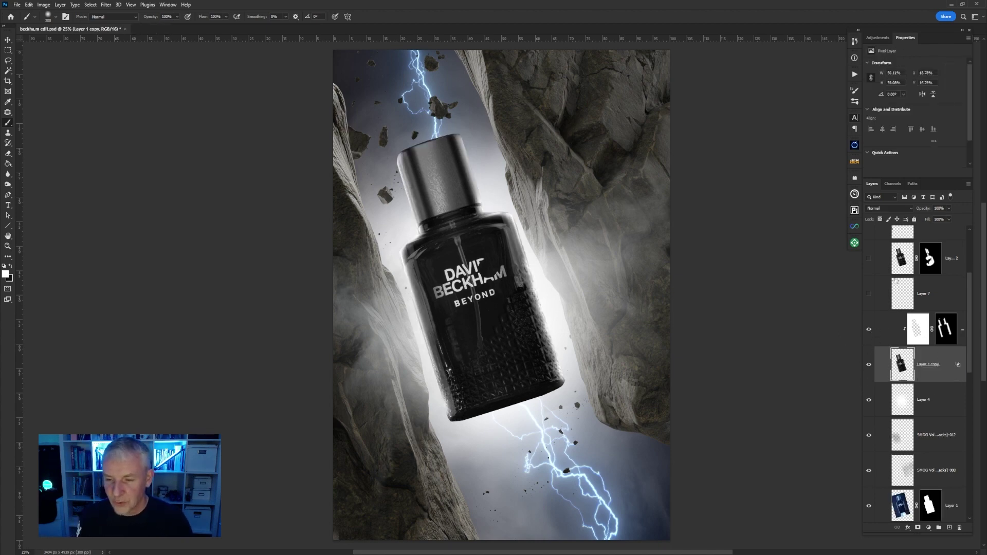
- Compare the bottle's edges with and without Layer 7, leaving Layer 7 hidden
left_click(869, 295)
left_click(870, 297)
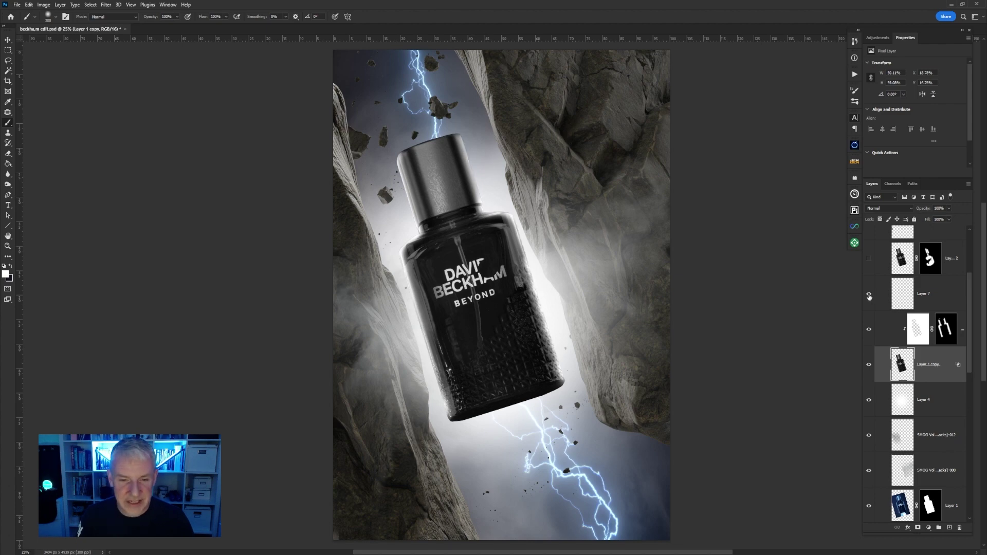
left_click(870, 297)
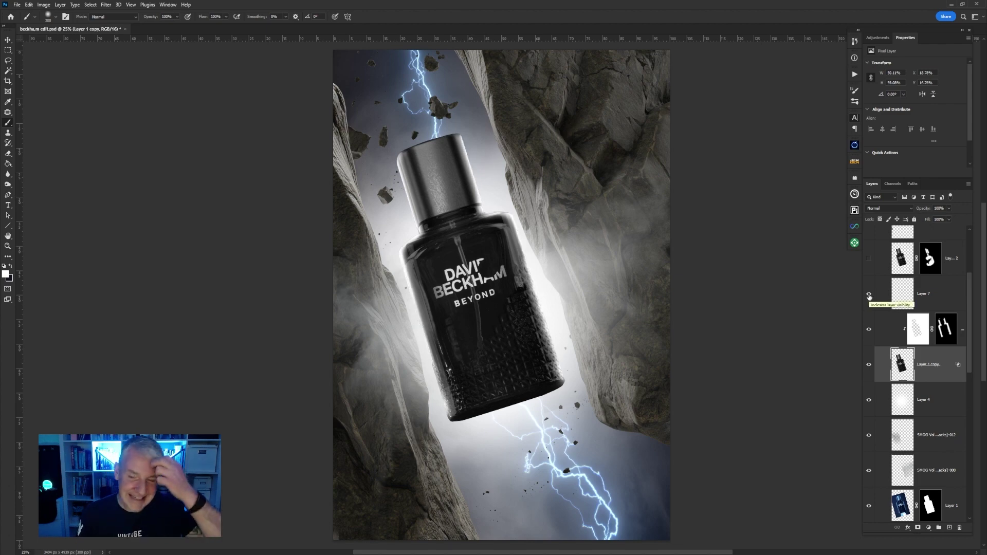
left_click(869, 297)
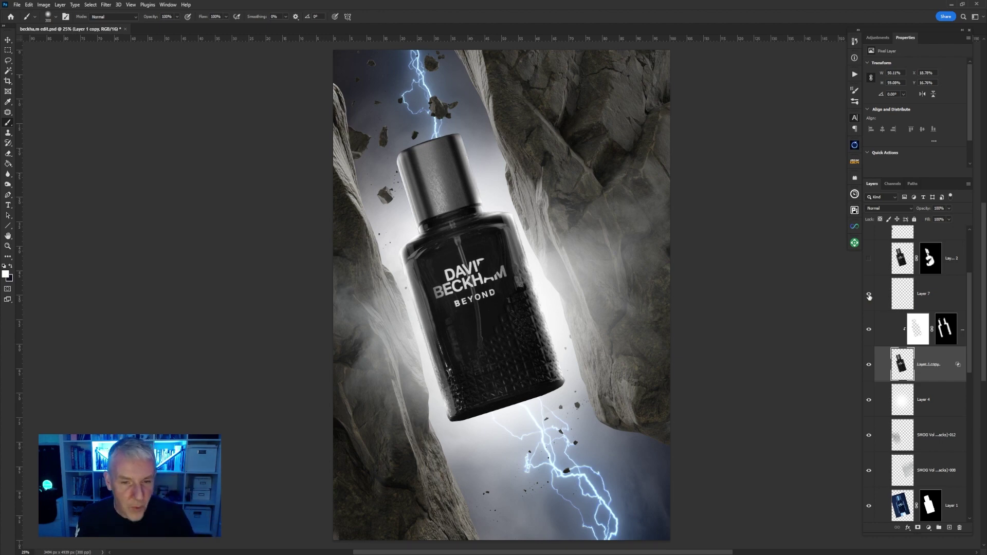
left_click(869, 297)
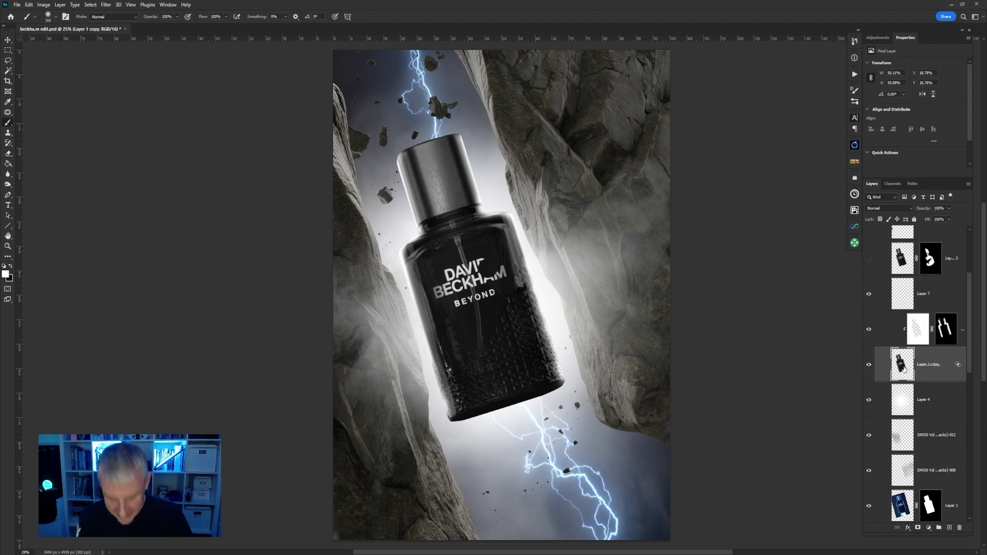
left_click(869, 294)
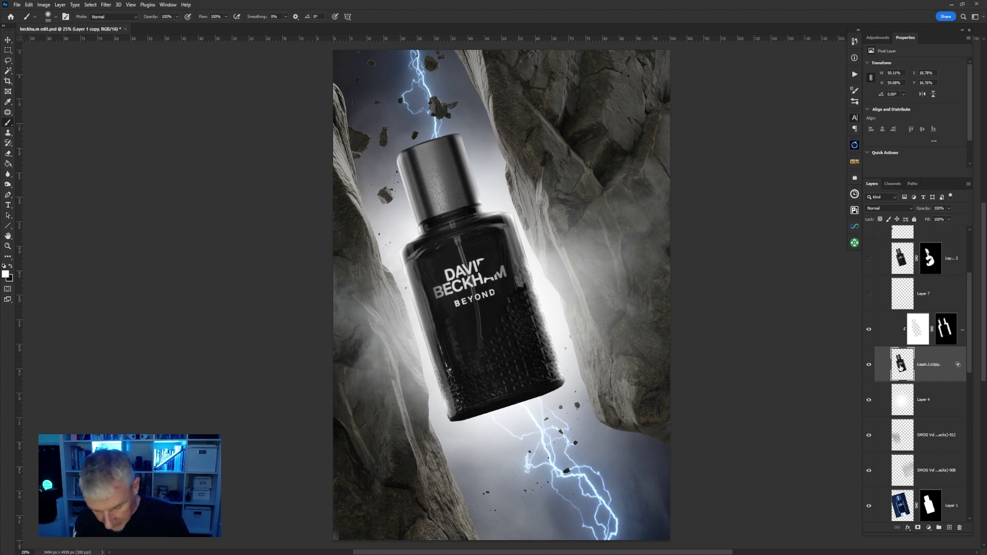
- Load Layer 1 copy's outline as a selection and paint white along the bottle's right edge on a new layer above the glow layer
left_click(902, 365, "ctrl")
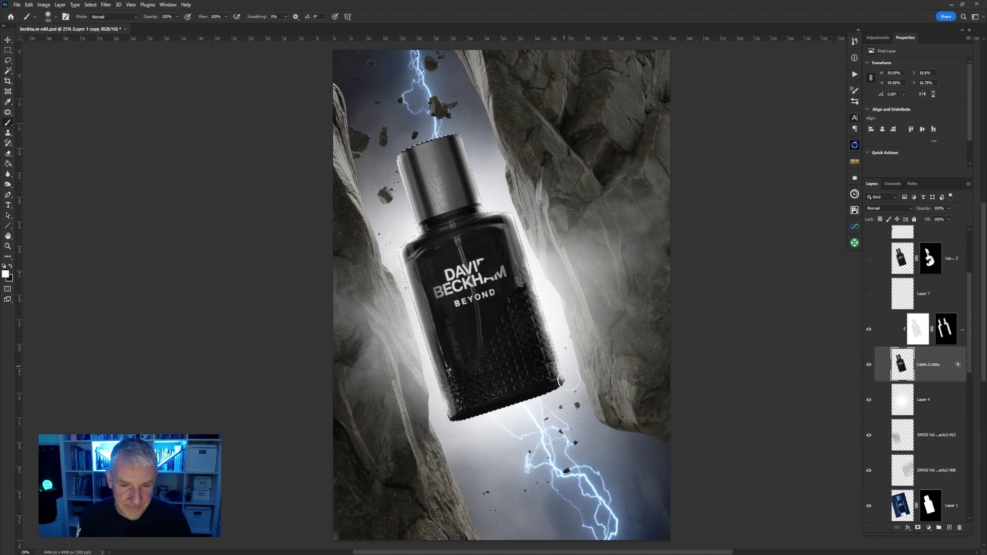
left_click(892, 332)
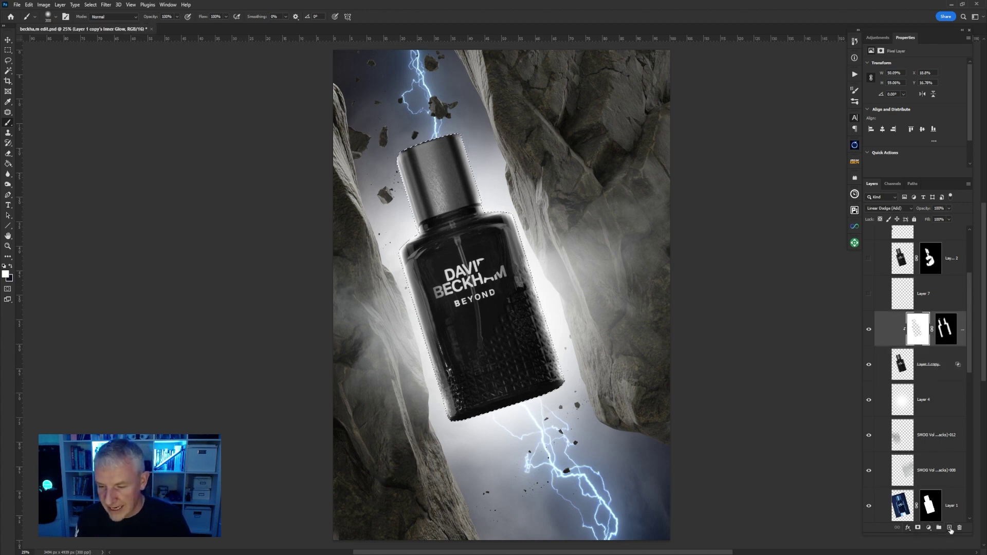
left_click(950, 528)
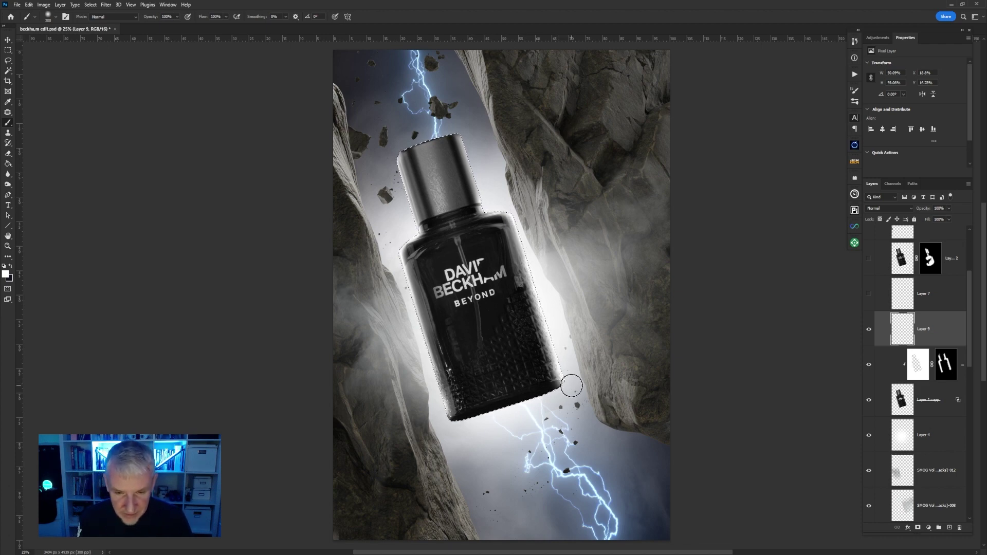
left_click_drag(506, 216, 560, 384)
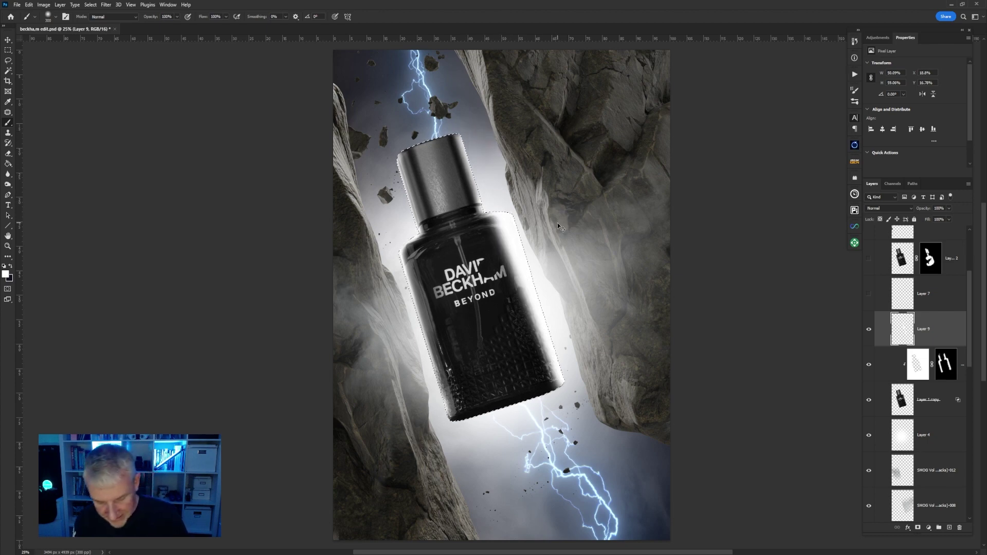
- Discard the white edge painting together with its Layer 9, and show Layer 7
key("ctrl+z")
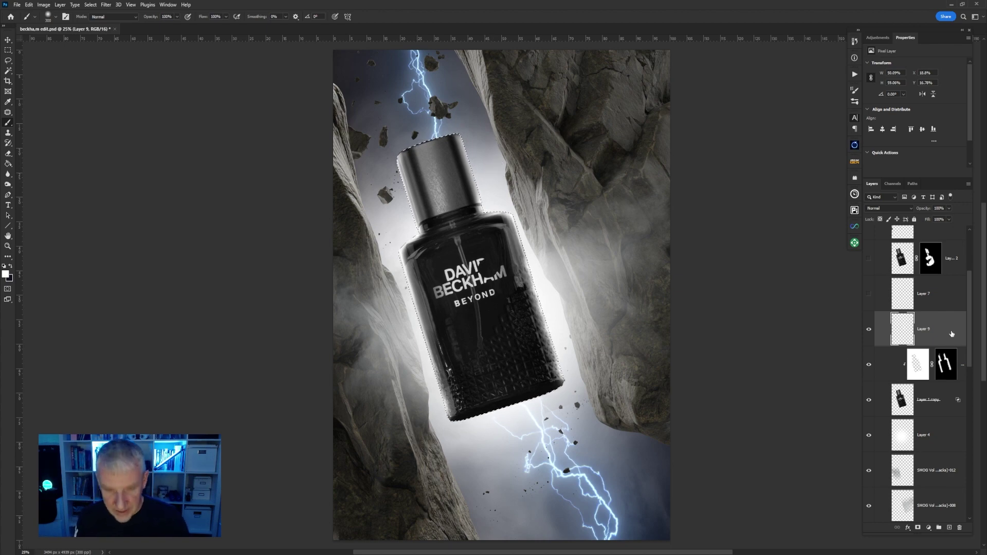
key("ctrl+d")
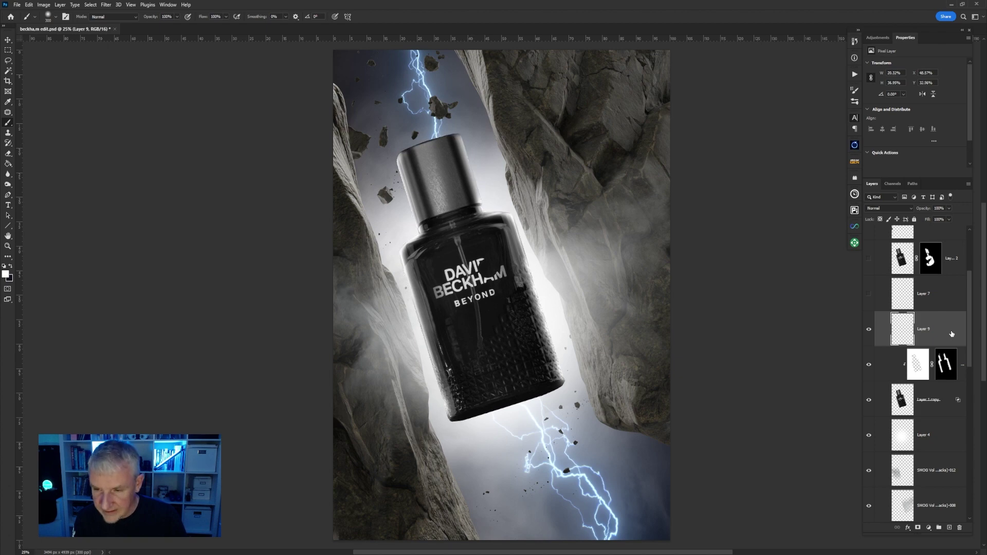
left_click_drag(952, 334, 967, 515)
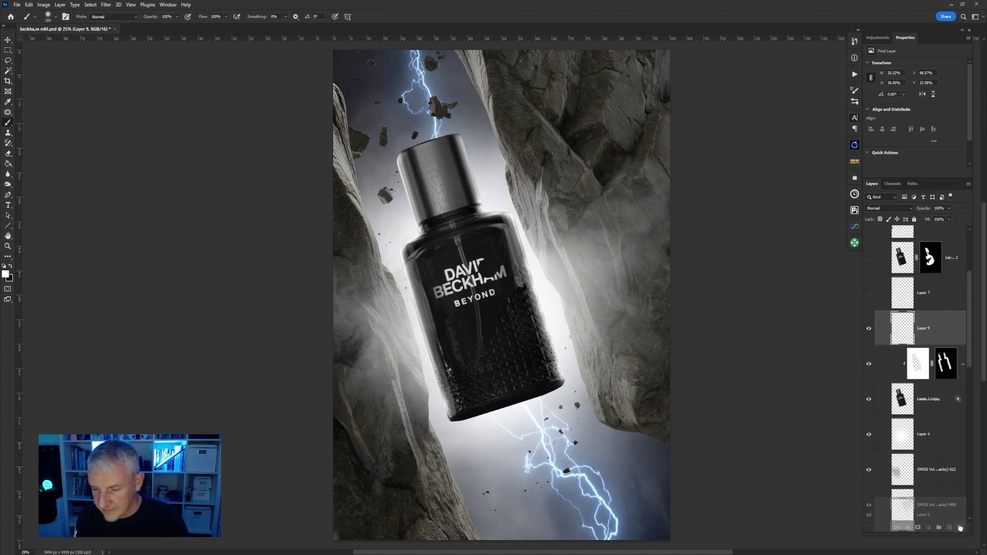
left_click(897, 332)
left_click(870, 294)
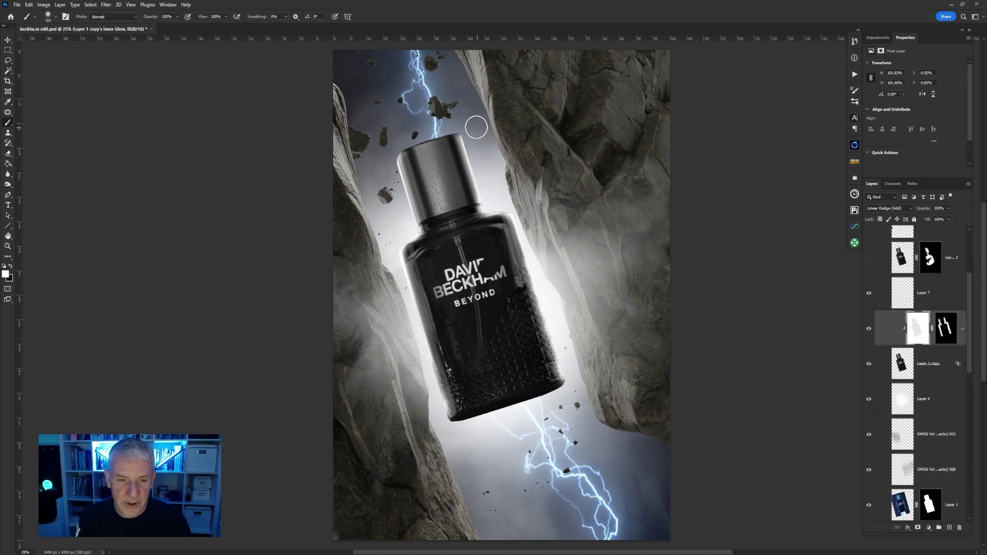
- Compare the bottle with and without the masked Layer 1 copy 2, leaving that layer hidden
left_click(873, 262)
left_click(872, 262)
left_click(873, 262)
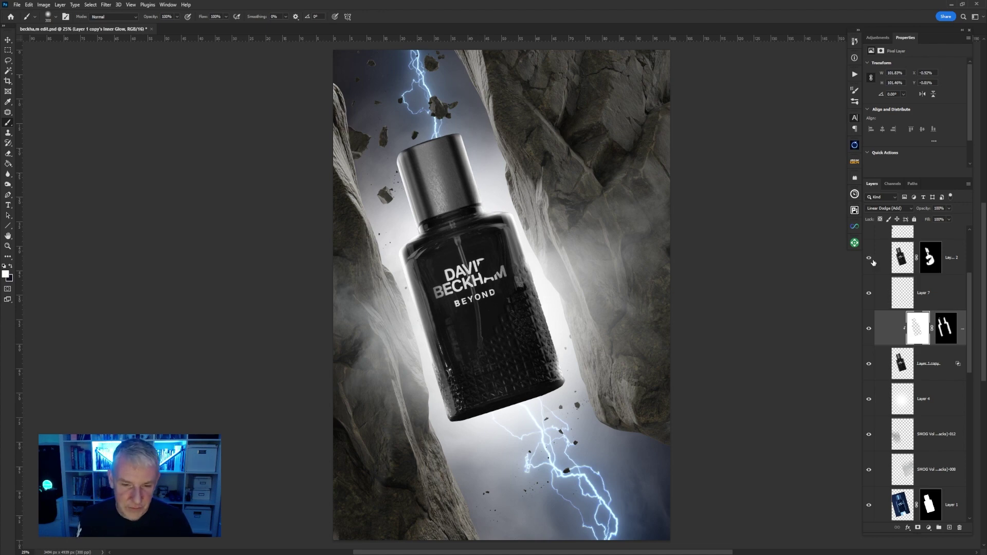
left_click(873, 262)
left_click(873, 263)
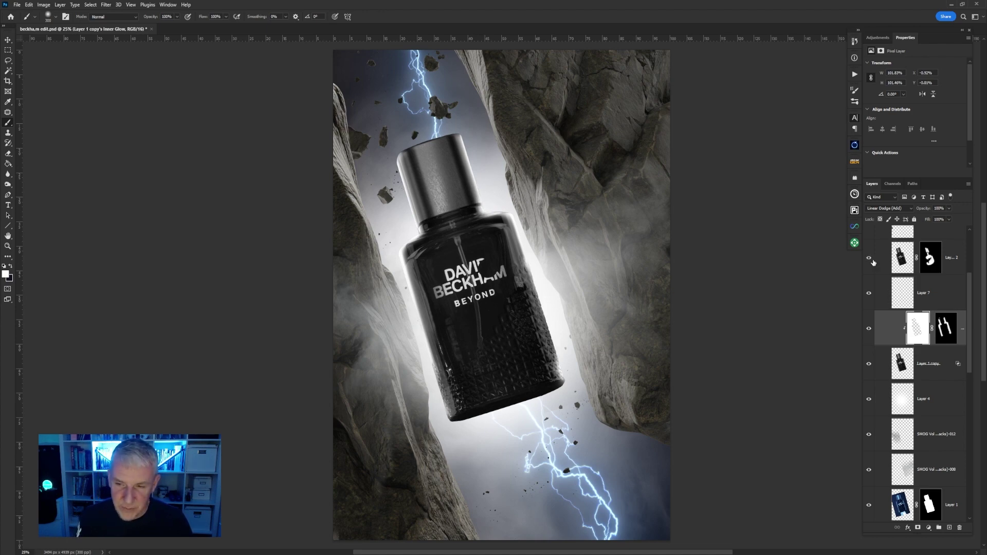
left_click(872, 263)
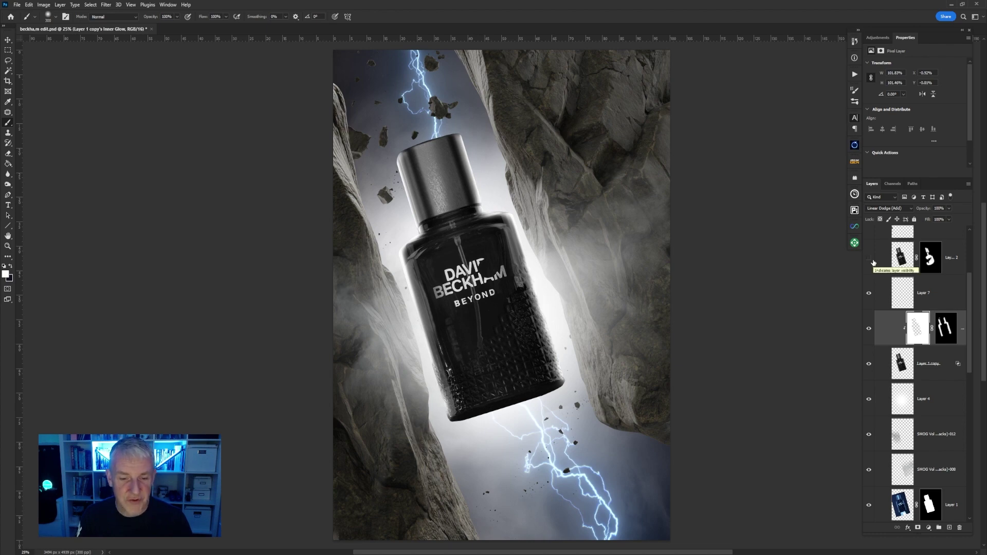
- Show Layer 1 copy 2 and give it a red colour label
scroll(905, 297, "up", 3)
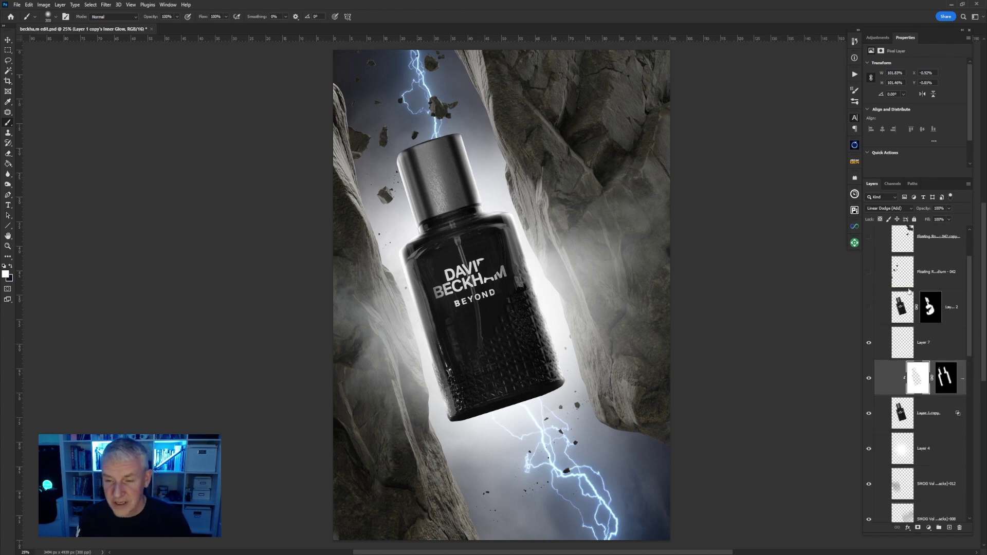
left_click(869, 357)
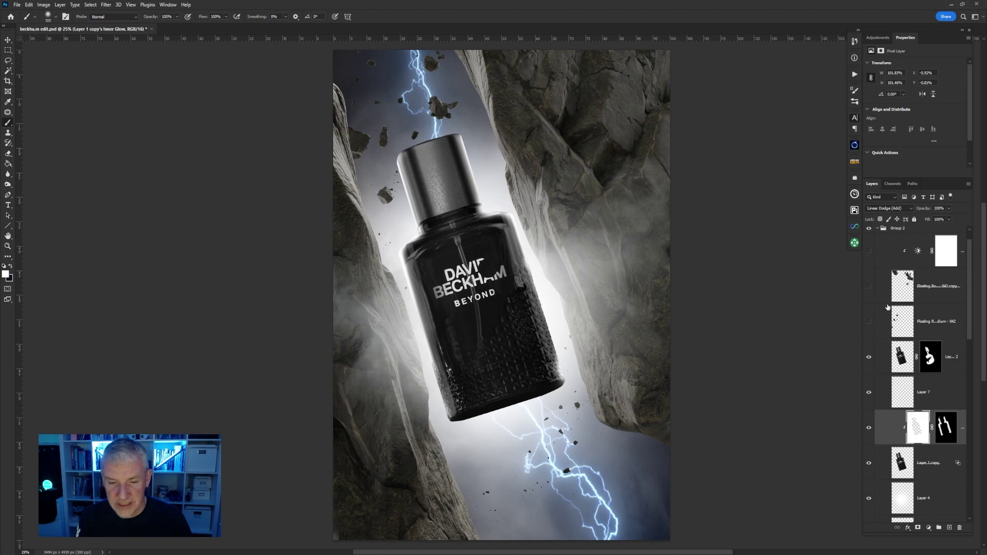
right_click(867, 372)
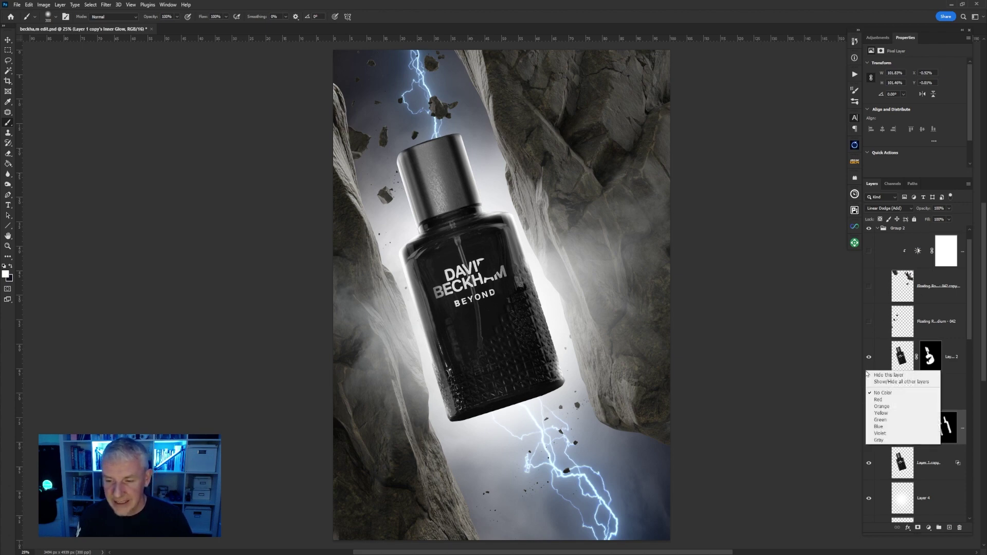
left_click(882, 396)
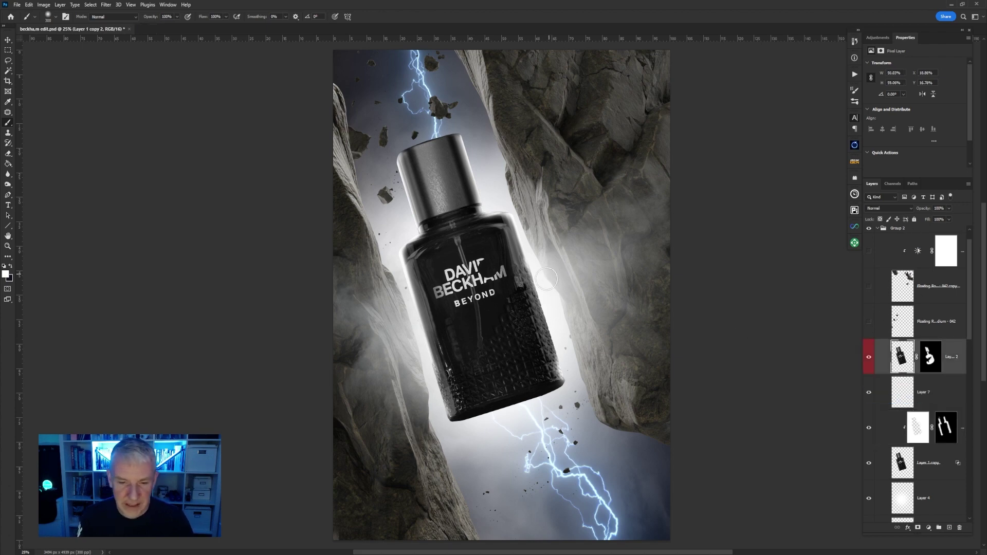
- Examine the effect of the red-labelled bottle layer and view its mask on its own, leaving the layer hidden
left_click(870, 361)
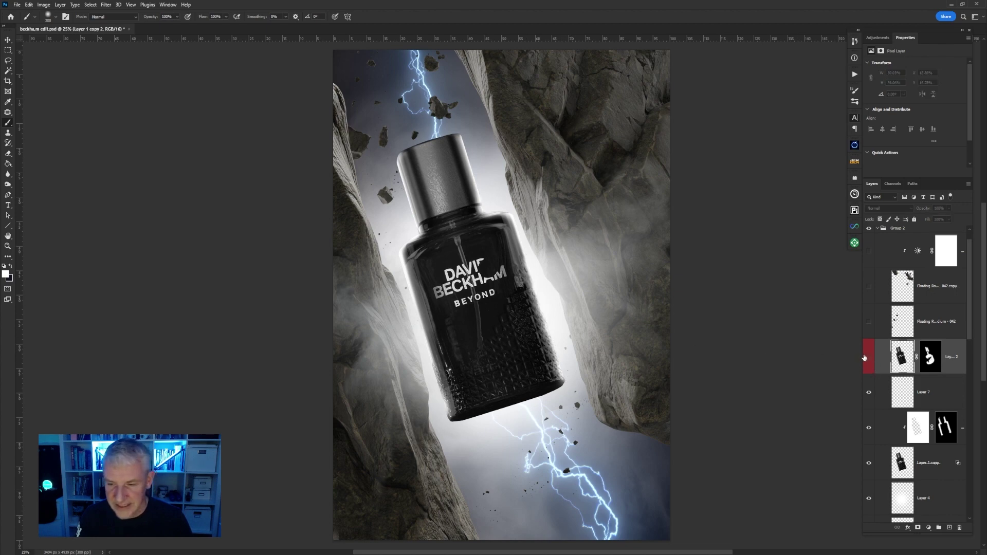
left_click(866, 358)
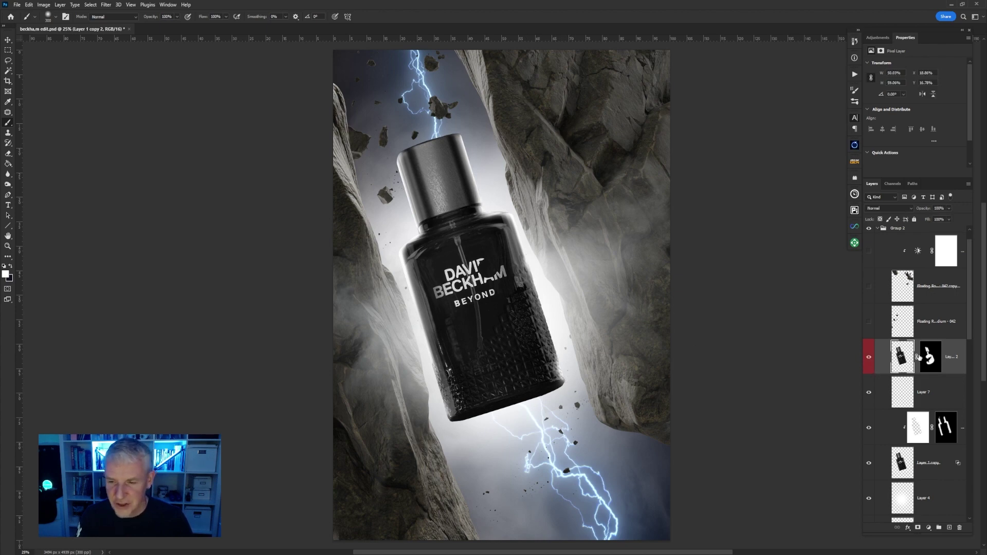
left_click(869, 359)
left_click(869, 358)
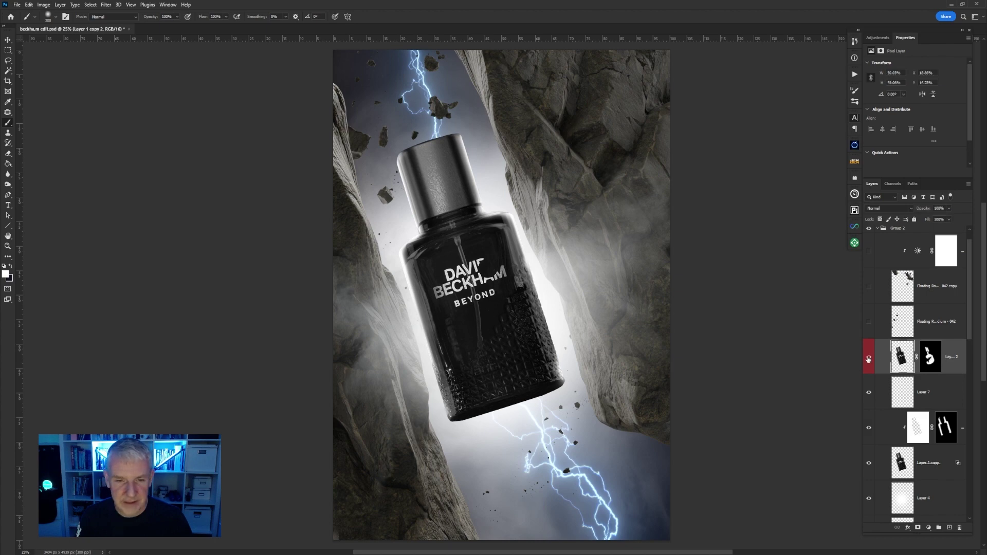
left_click(869, 359)
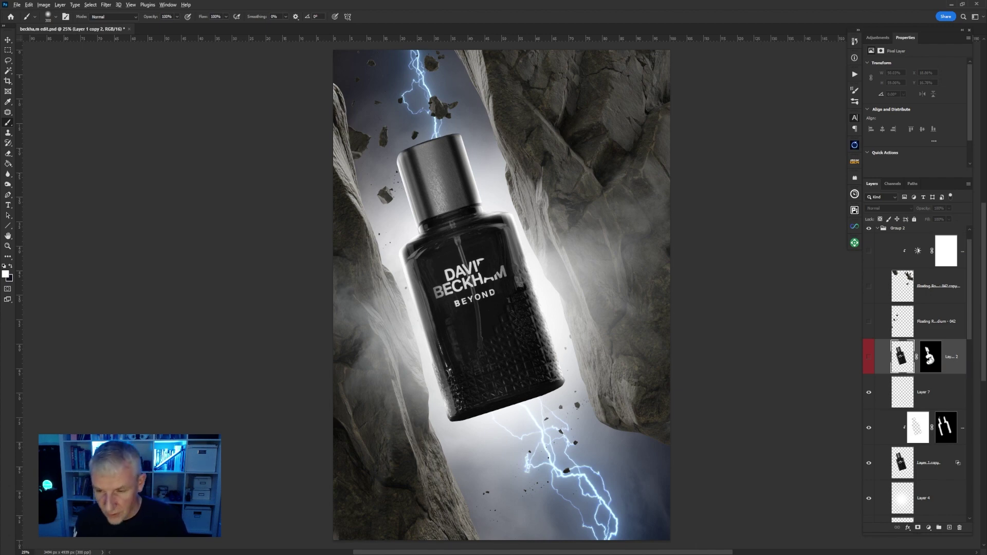
left_click(929, 359, "alt")
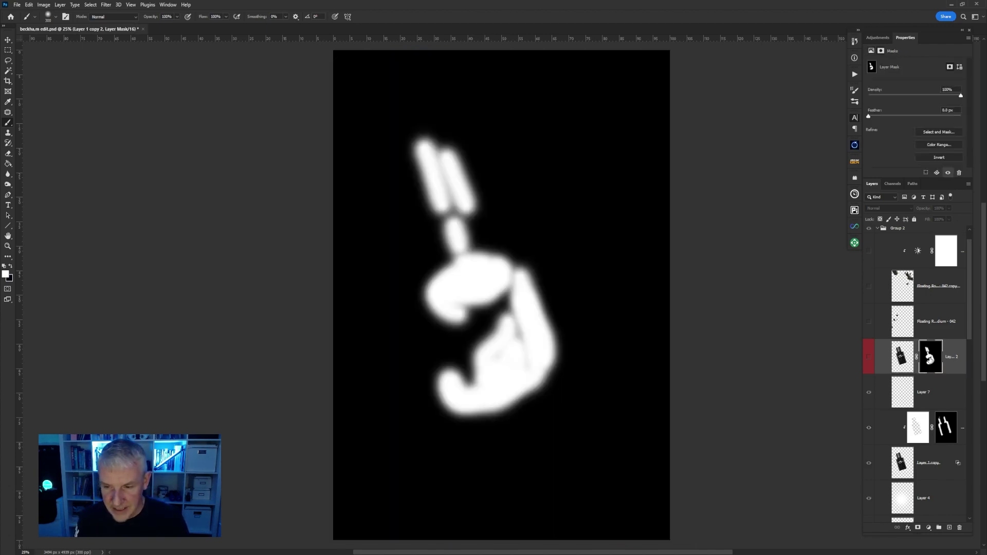
left_click(930, 358, "alt")
left_click(870, 358)
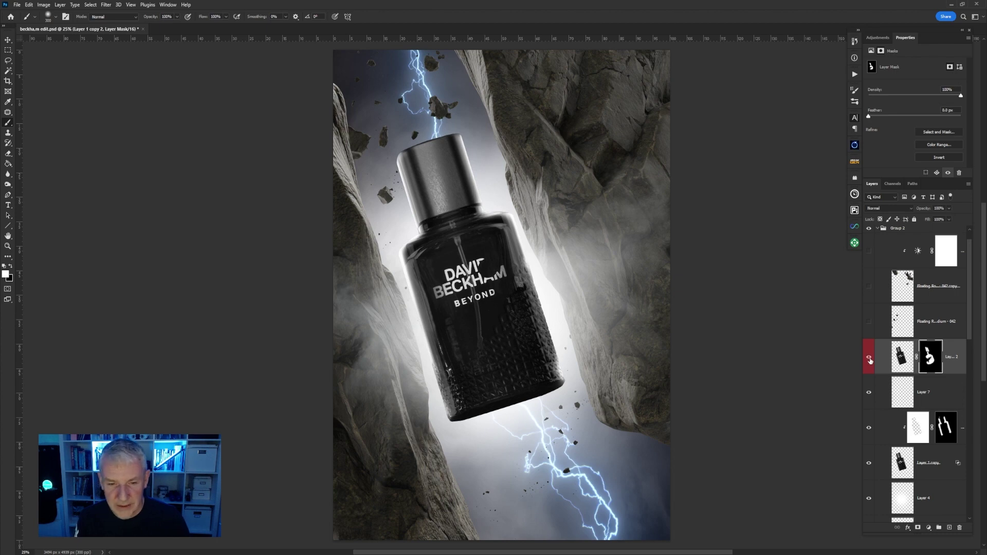
left_click(870, 360)
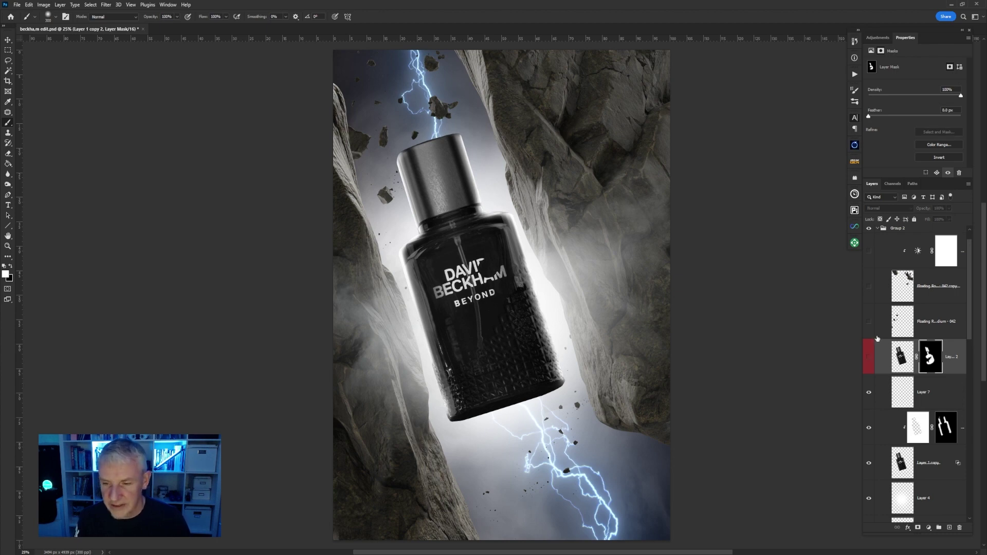
- Show both floating rock layers in Group 2 and the Brightness/Contrast adjustment clipped above them, comparing the rocks with and without it
left_click(869, 322)
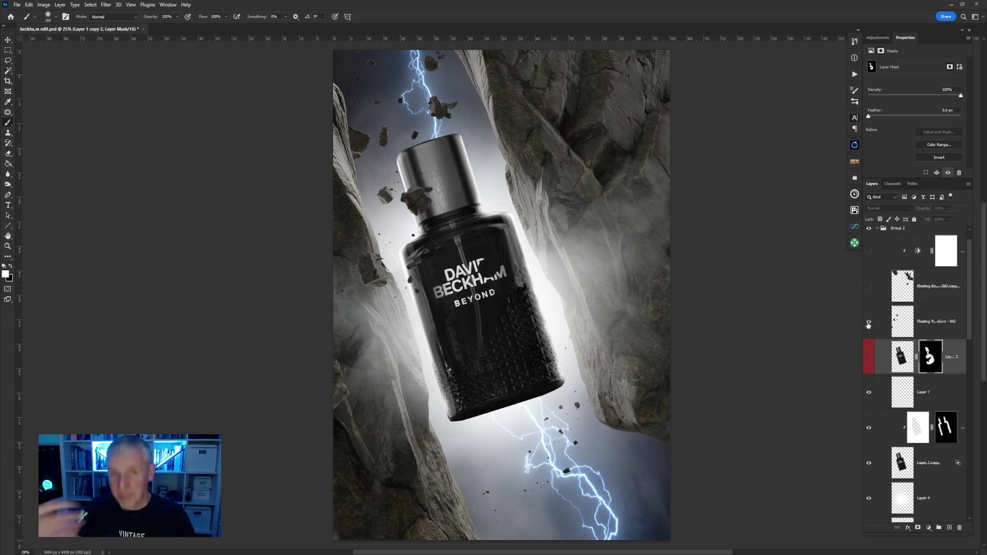
left_click(869, 286)
scroll(969, 381, "up", 1)
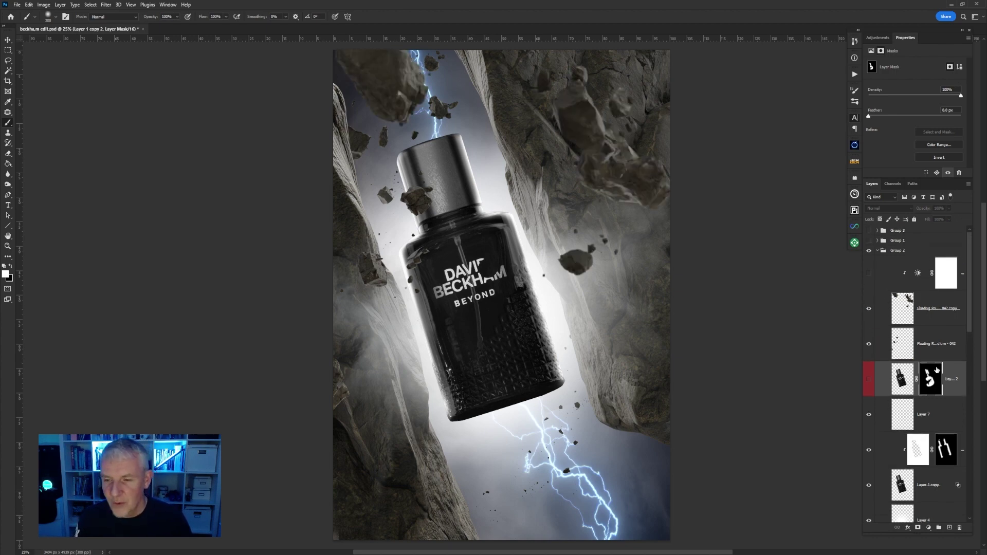
left_click(869, 275)
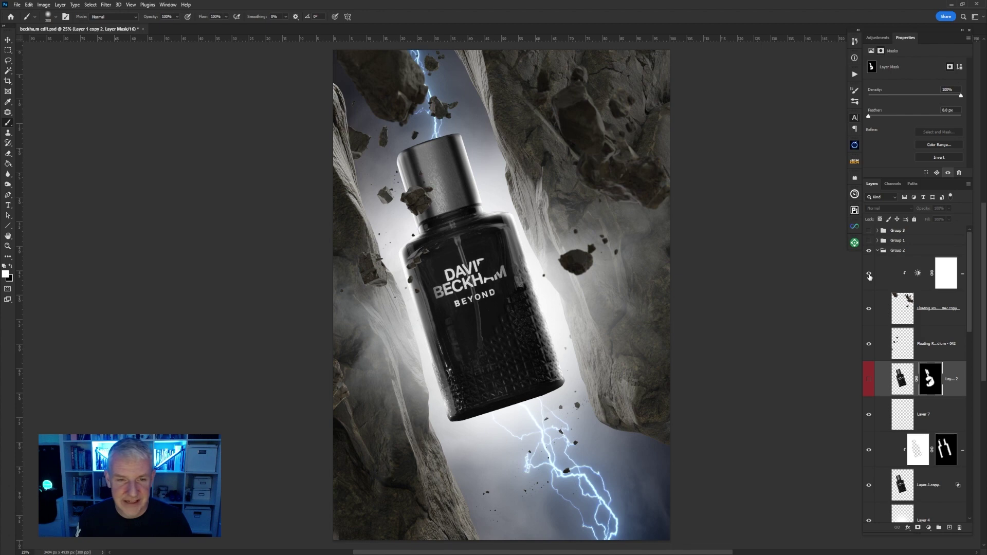
left_click(869, 277)
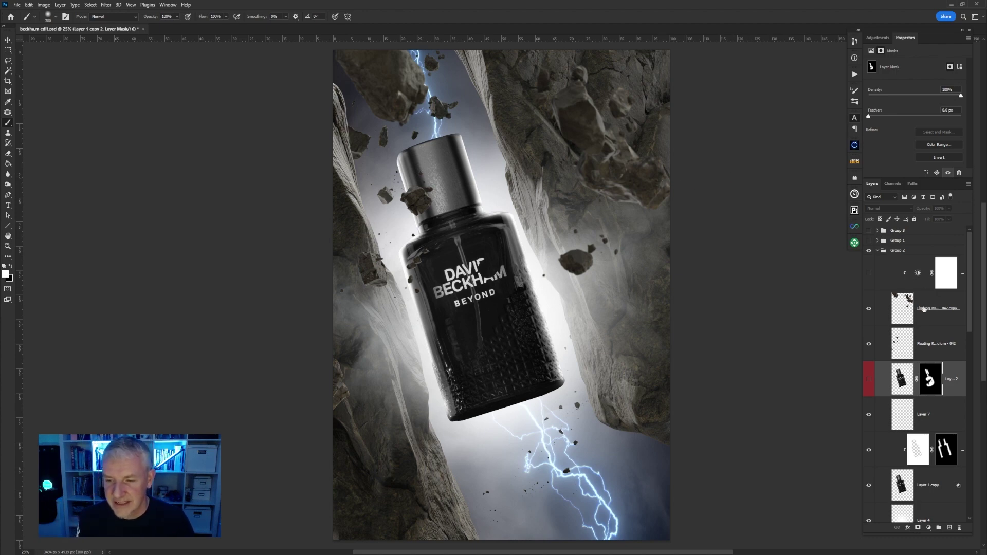
left_click(870, 275)
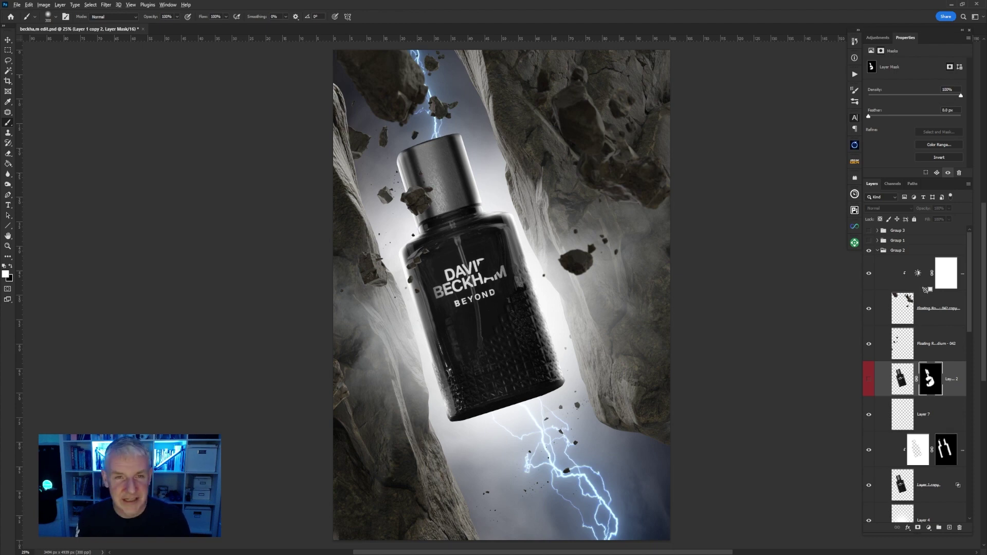
- Examine the brightness and contrast settings of the adjustment clipped to the floating rocks
left_click(917, 276)
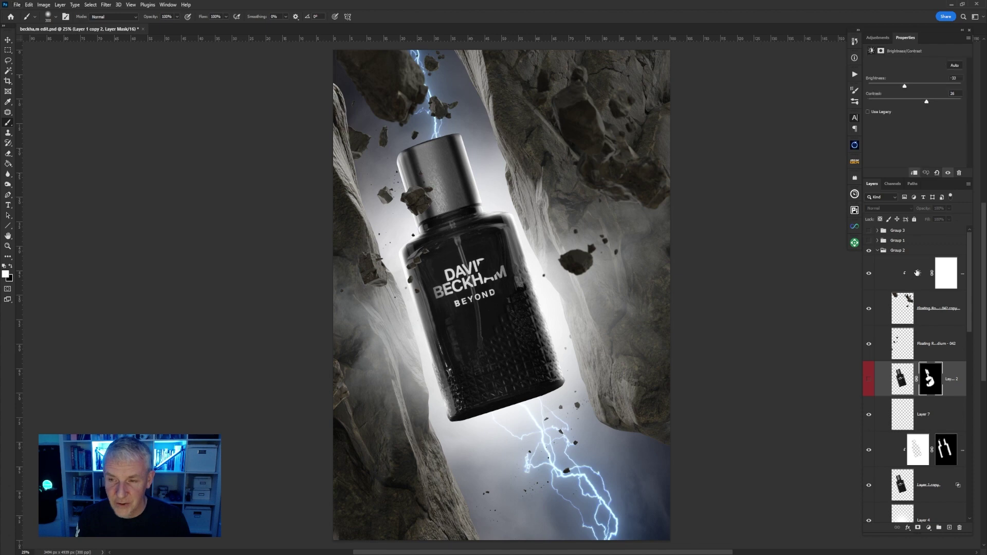
left_click_drag(927, 103, 931, 107)
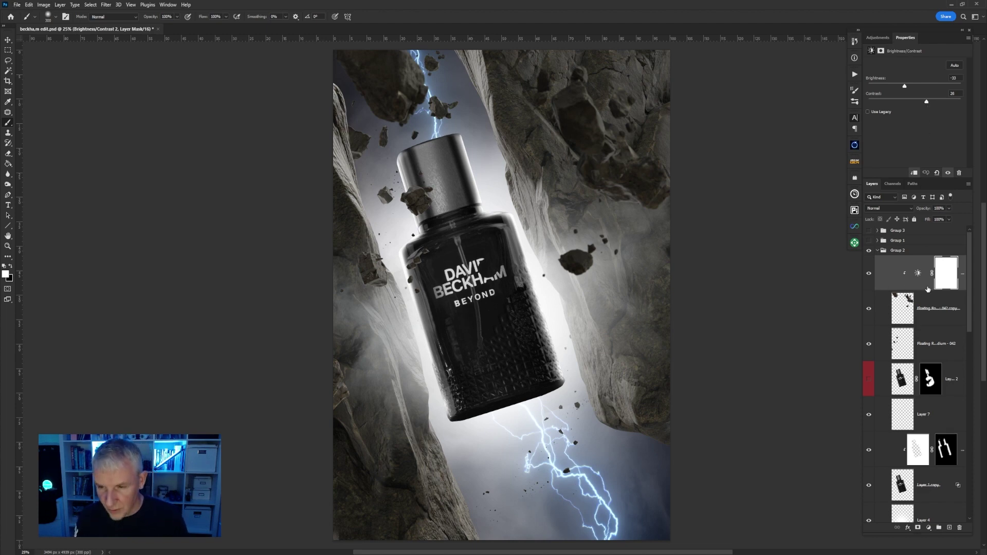
left_click_drag(928, 290, 925, 288)
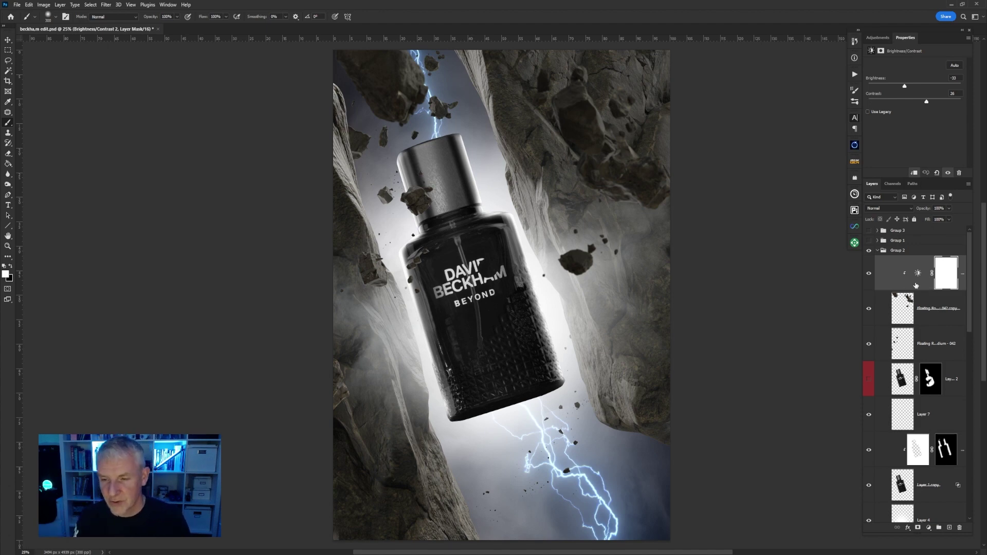
- Collapse Group 2, then show and expand Group 1 with its foreground rocks
left_click(877, 252)
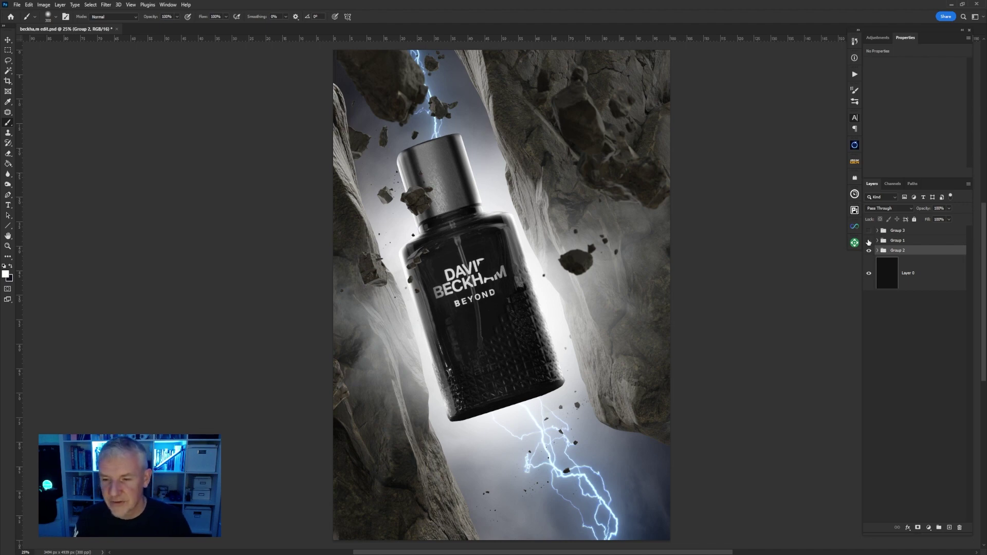
left_click(869, 241)
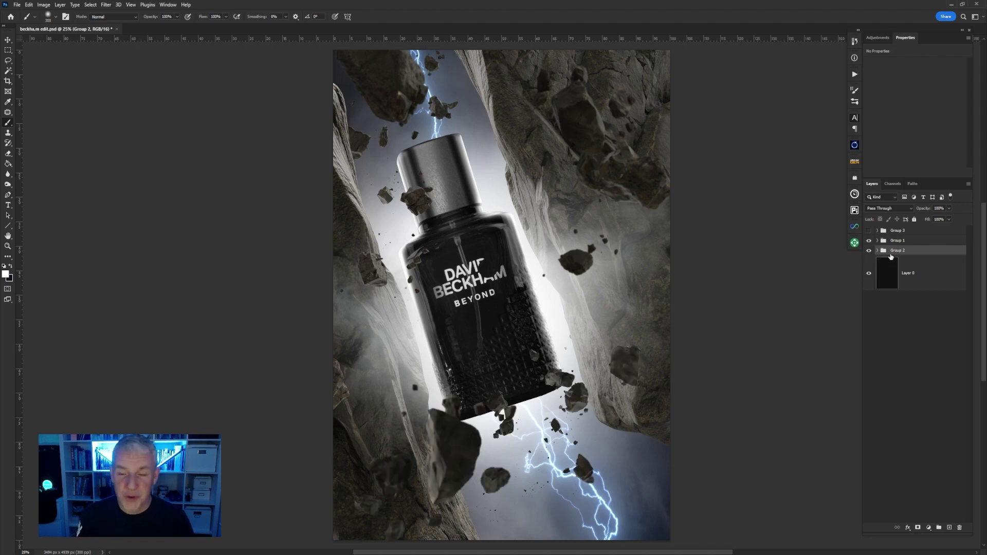
left_click(877, 241)
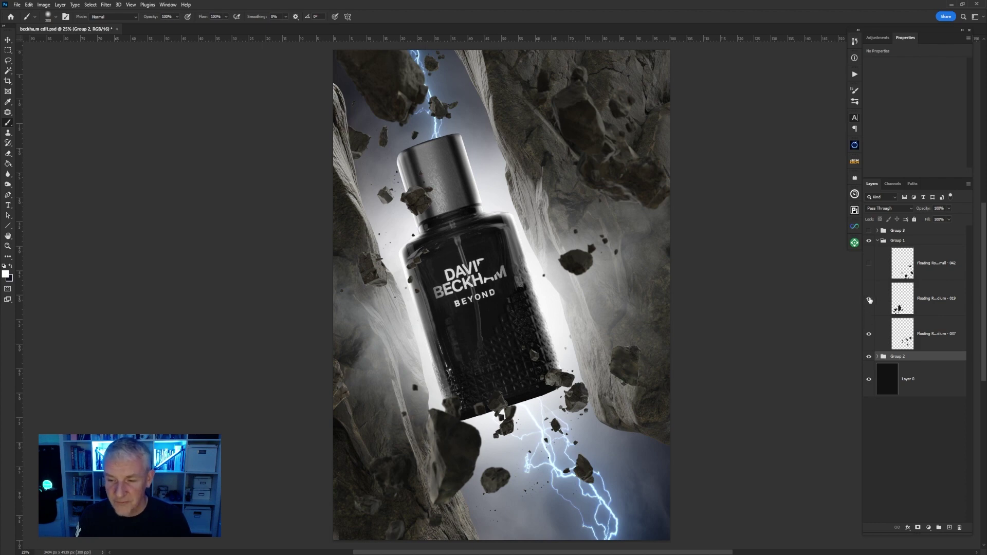
- Preview Group 1's rock layers one at a time, leaving the two medium ones visible and the small one hidden
left_click(869, 301)
left_click(868, 334)
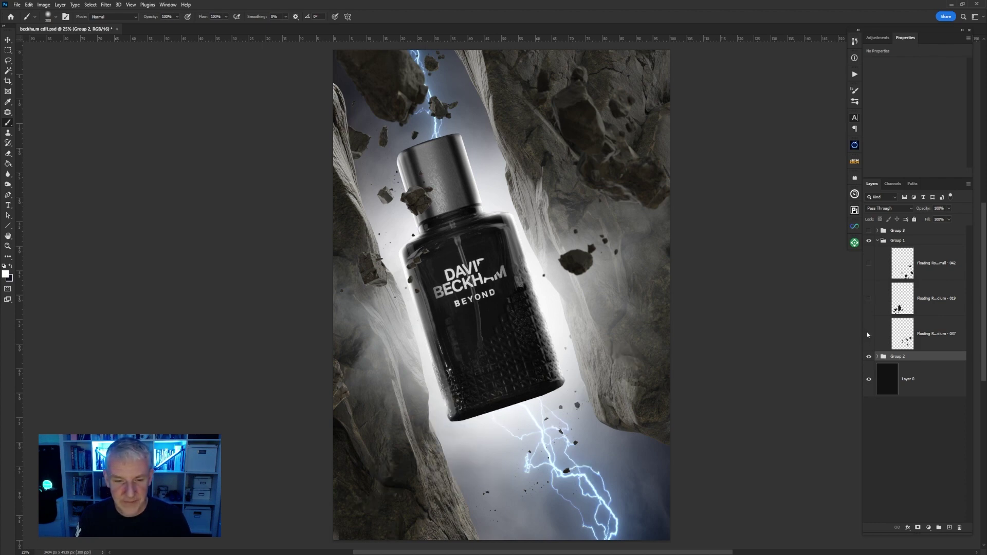
left_click(869, 334)
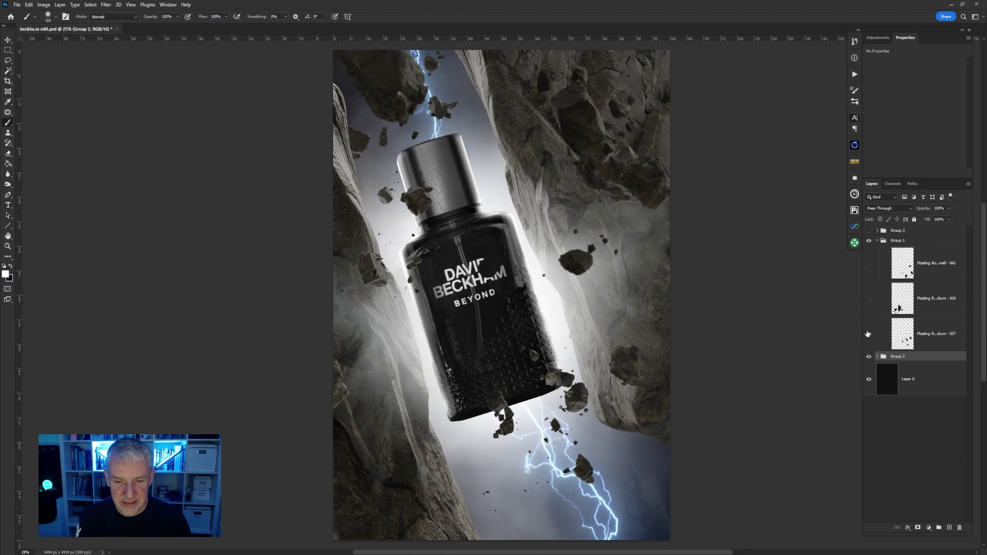
left_click(870, 300)
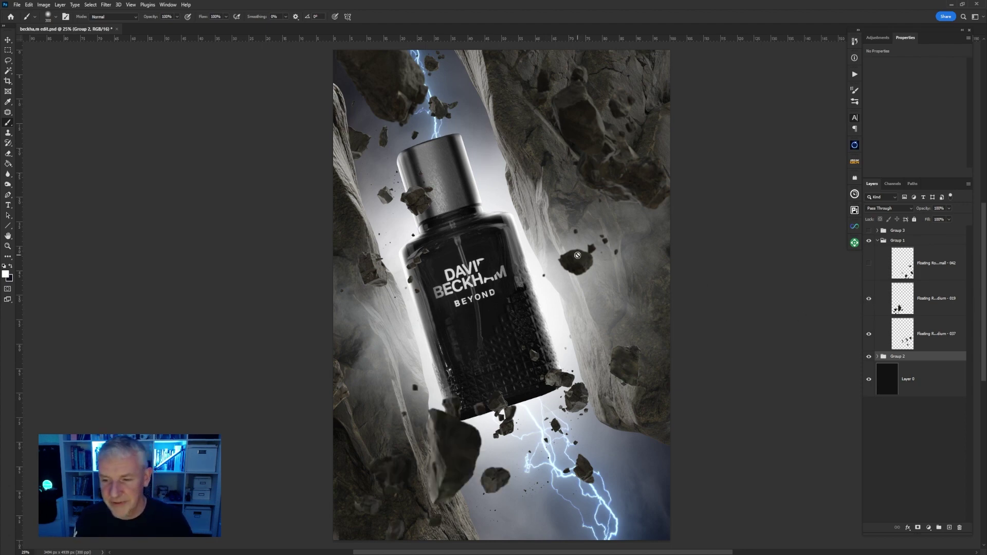
left_click(870, 265)
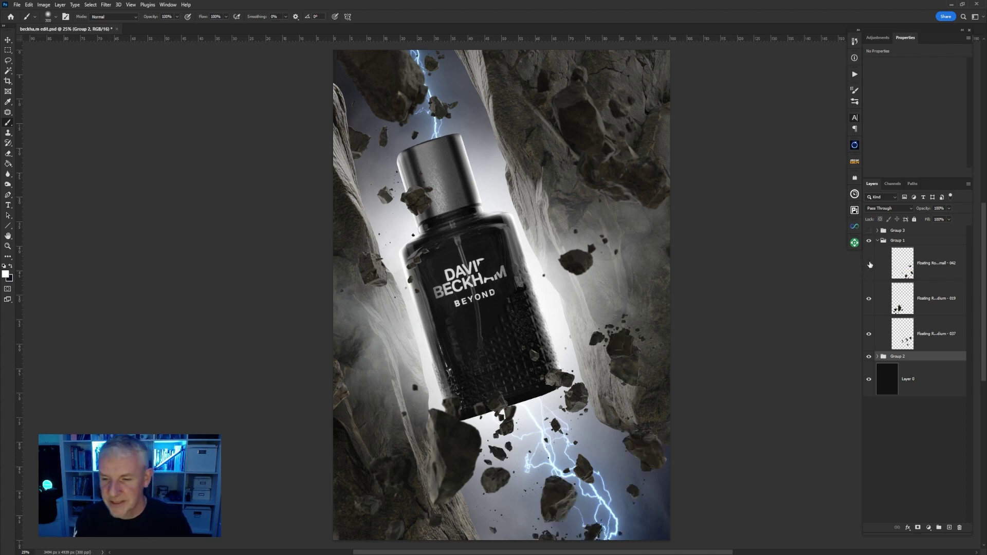
left_click(870, 265)
- Collapse Group 1 and expand Group 3 to list its layers
left_click(878, 242)
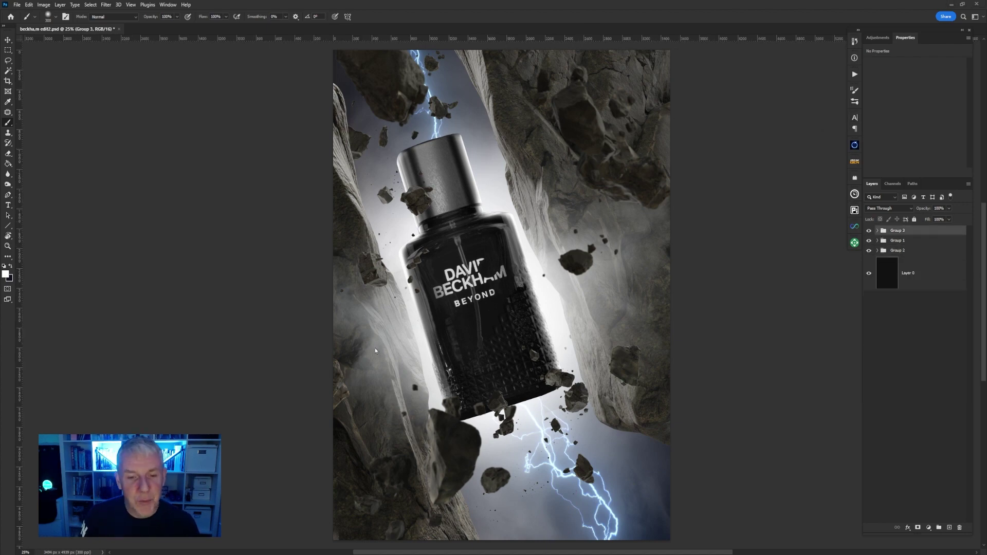
left_click(878, 231)
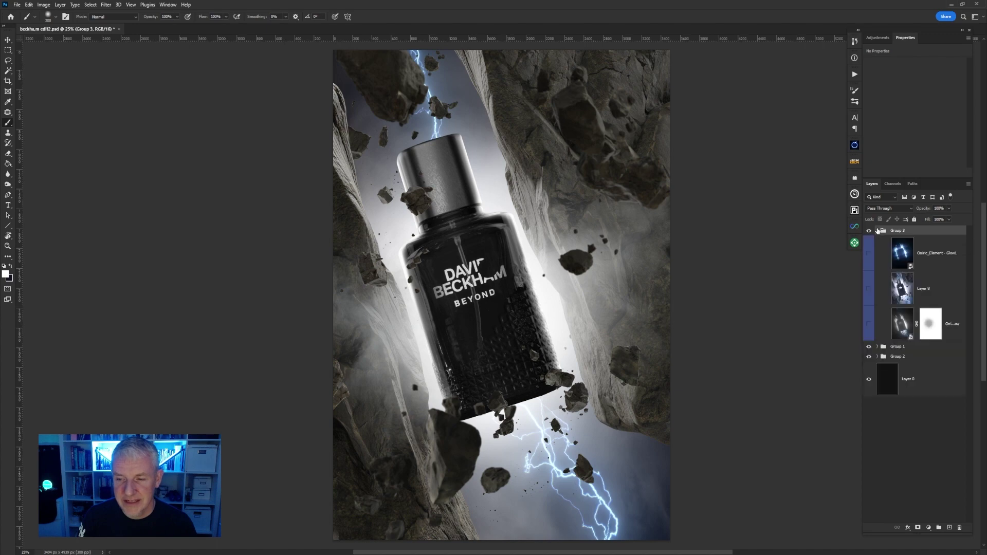
- Preview Group 3's three effect layers by showing them cumulatively from the lowest up, then hide them all again
left_click(869, 324)
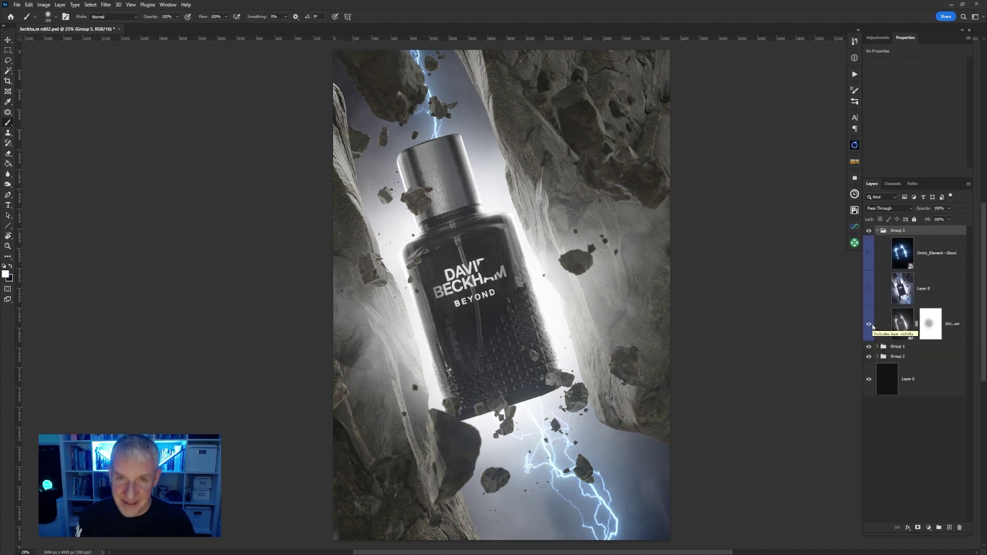
left_click(869, 289)
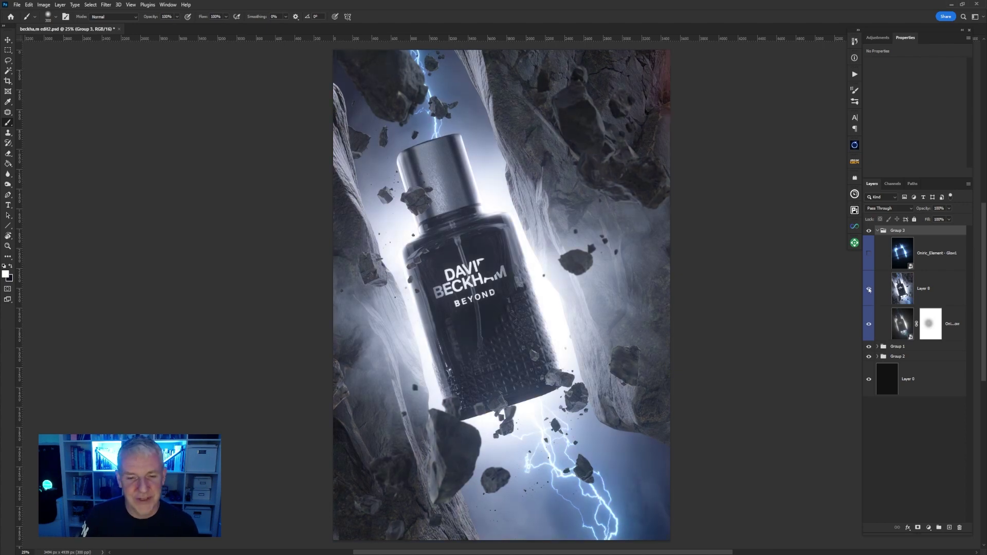
left_click(870, 254)
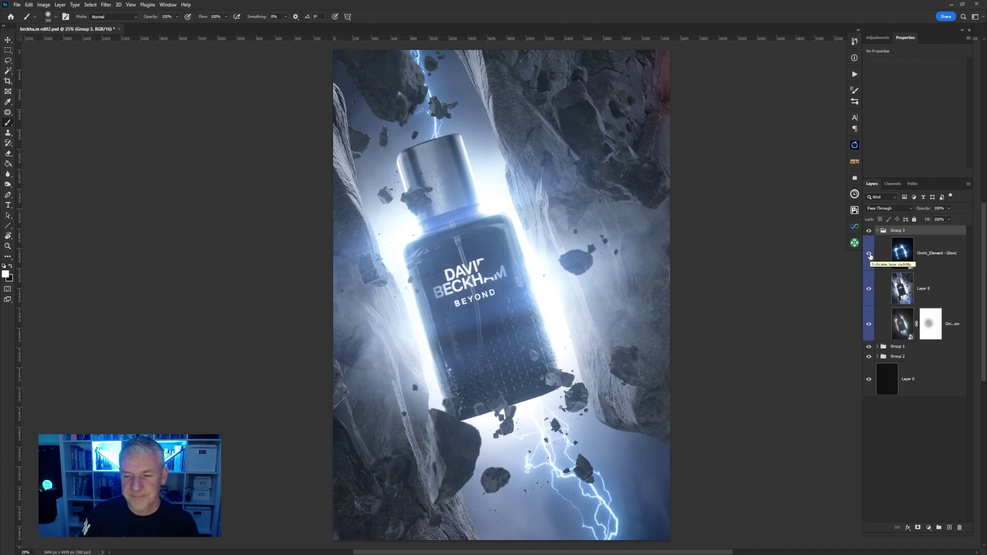
left_click(870, 254)
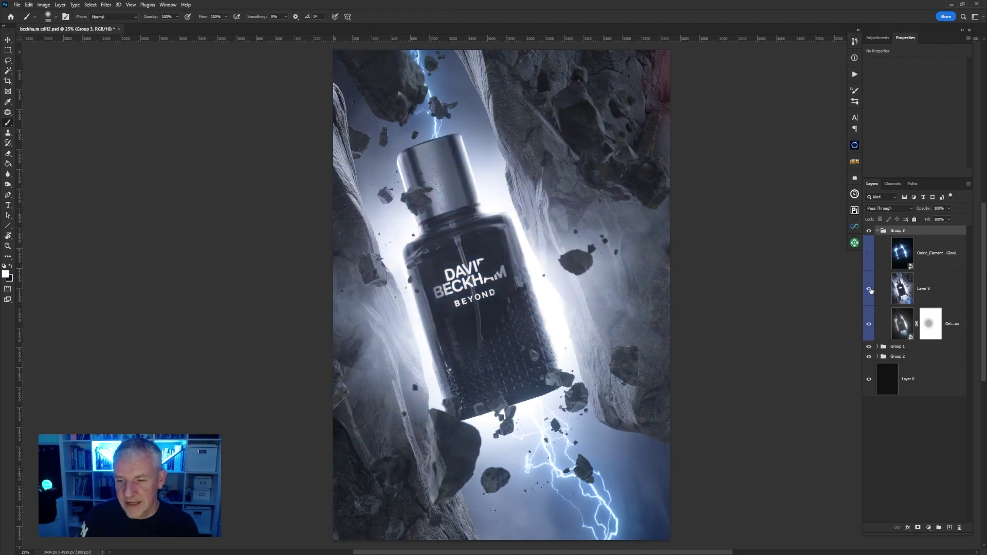
left_click(869, 291)
left_click(870, 324)
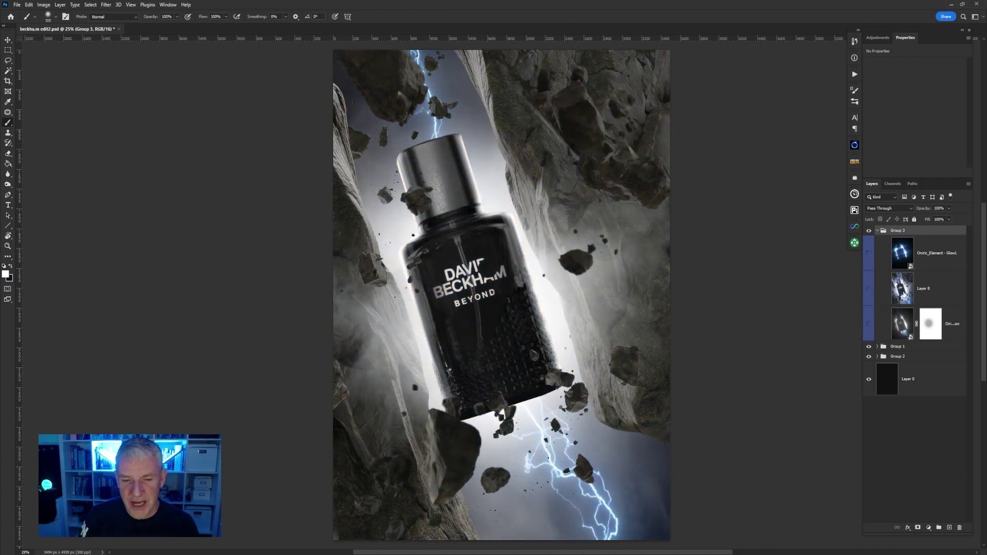
- Show Group 3's effect layers again and compare the image with and without the blue Oniric glow layer
left_click(870, 325)
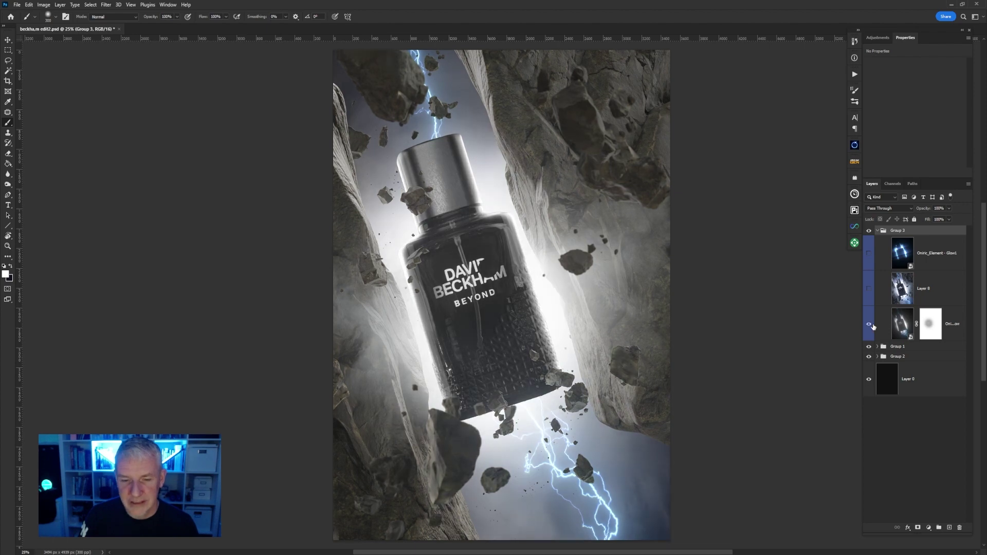
left_click(870, 289)
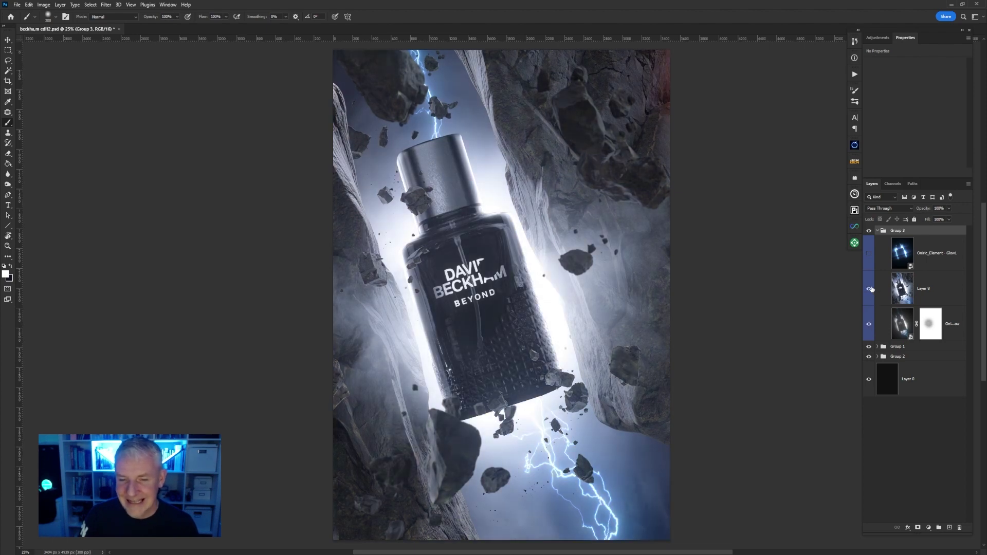
left_click(869, 254)
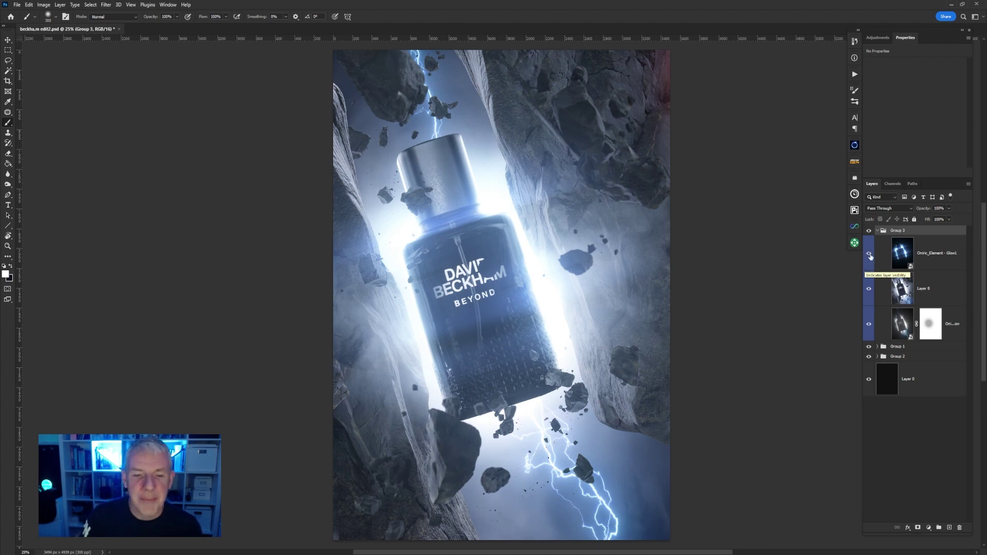
left_click(870, 254)
left_click(870, 254)
left_click(870, 255)
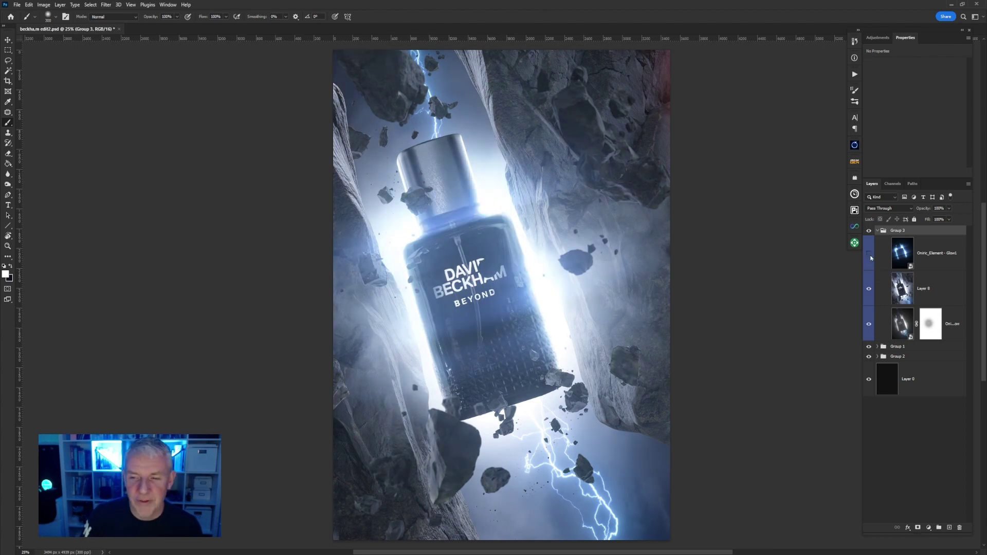
- Collapse Group 3 and delete it with its finished effect layers
left_click(878, 232)
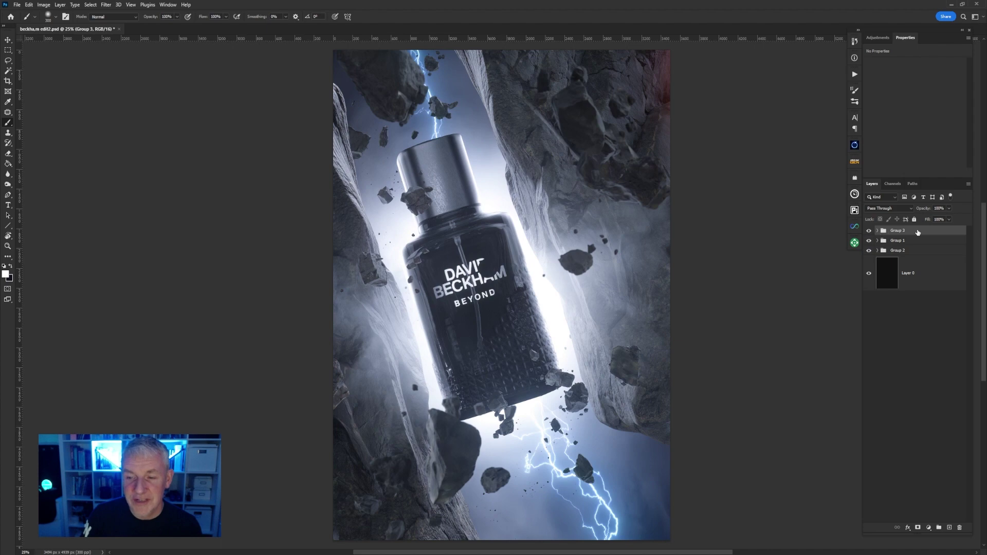
left_click_drag(918, 233, 961, 530)
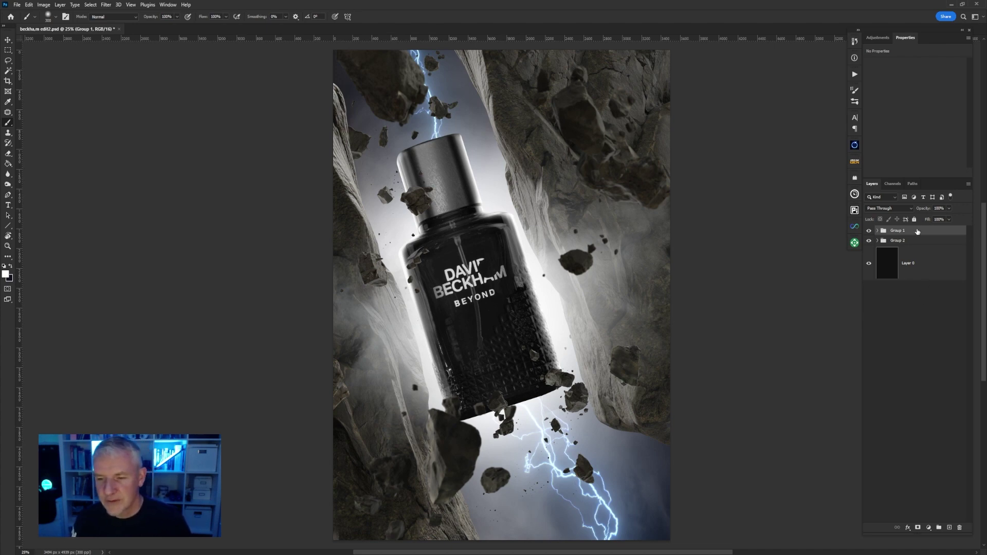
- Create an Oniric glow above Group 1 with main opacity 80, core opacity 73, radius 1000 and gamma 2.2, and save it
left_click(855, 146)
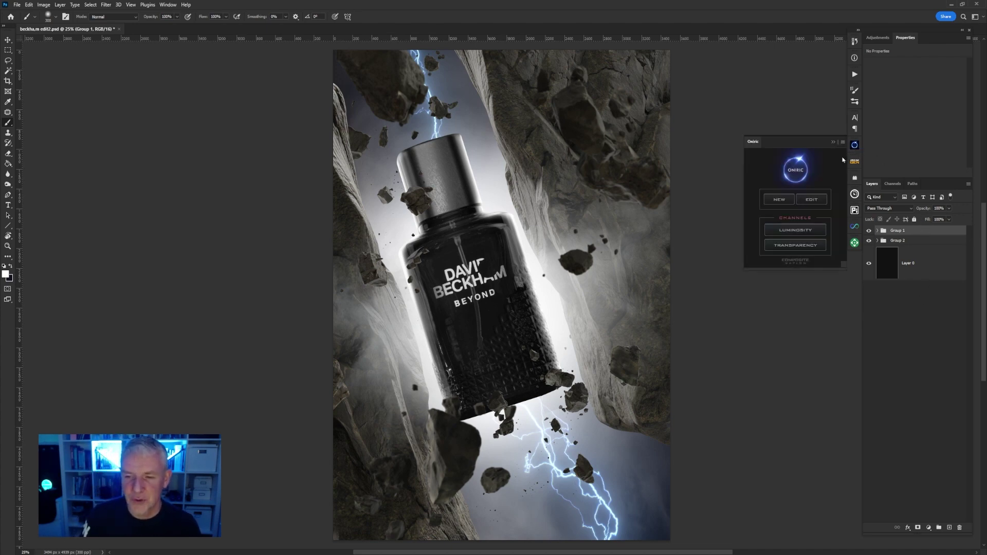
left_click(786, 201)
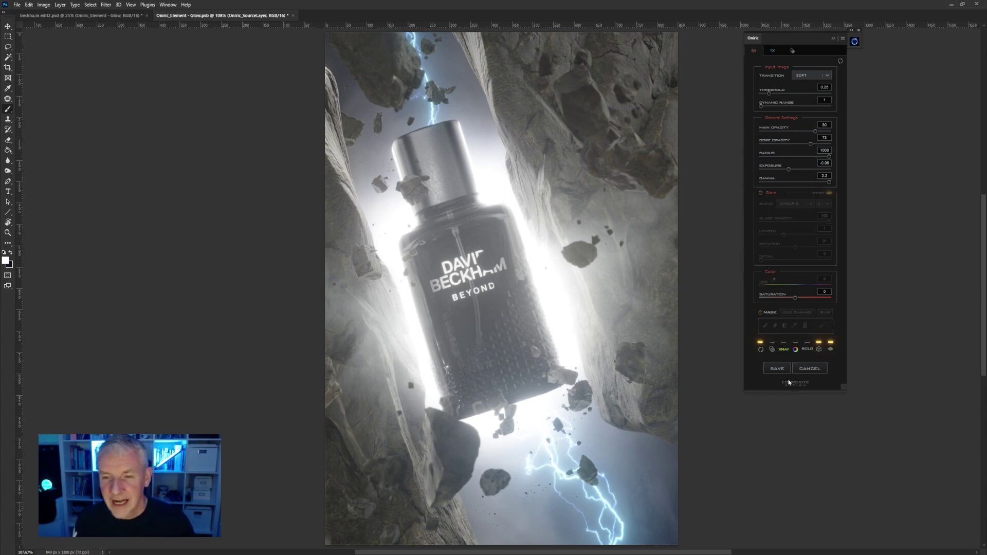
left_click(777, 369)
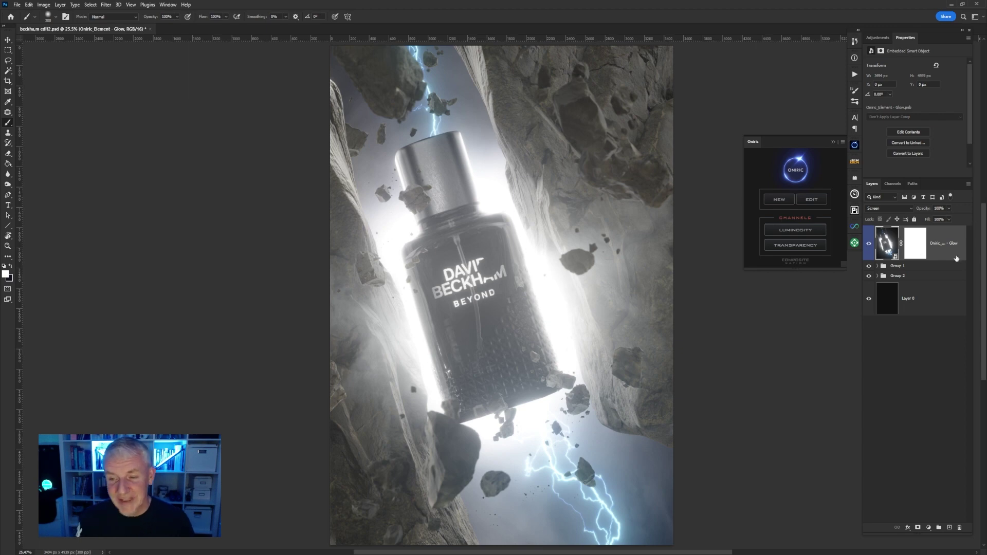
- Lower the white glow layer's opacity to 58% and hide the layer
left_click(950, 208)
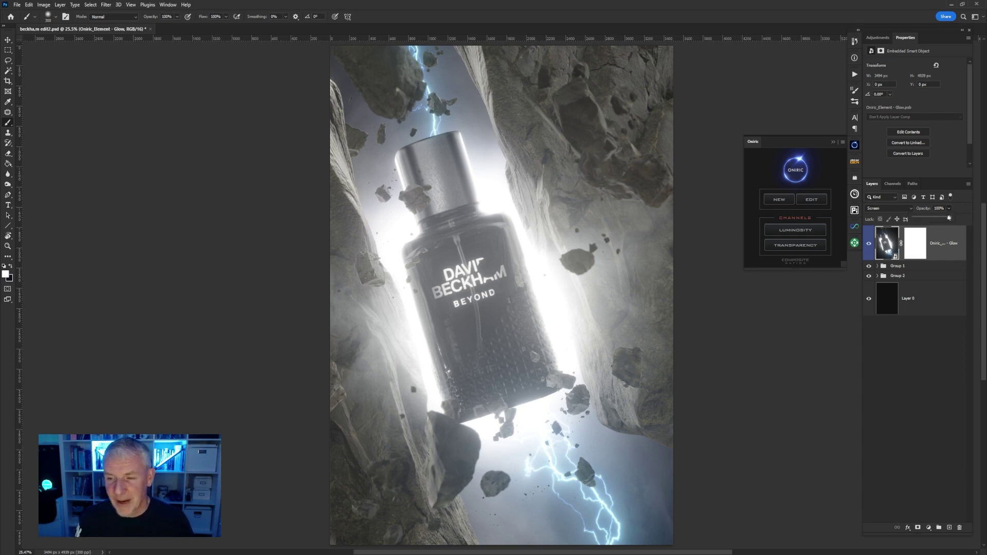
left_click_drag(949, 219, 939, 221)
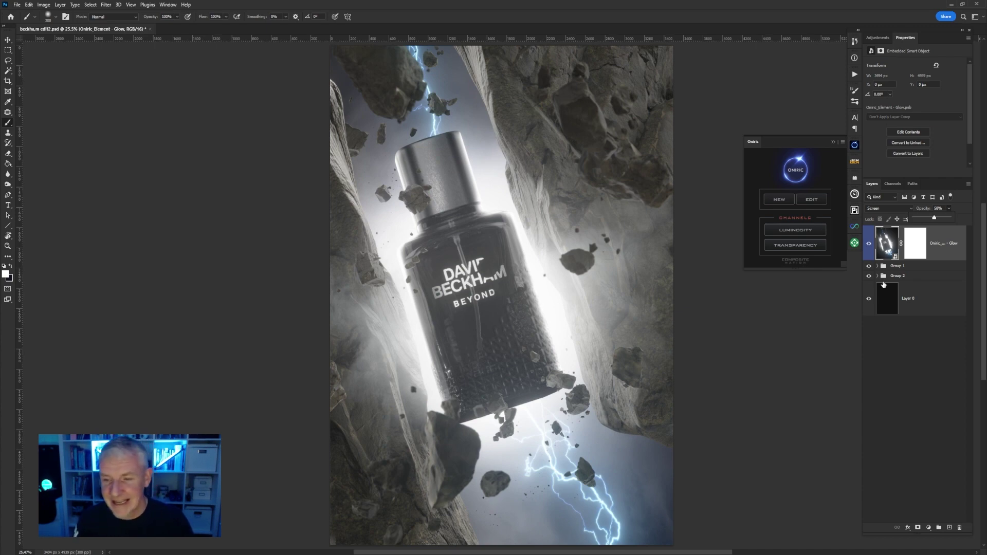
left_click(869, 242)
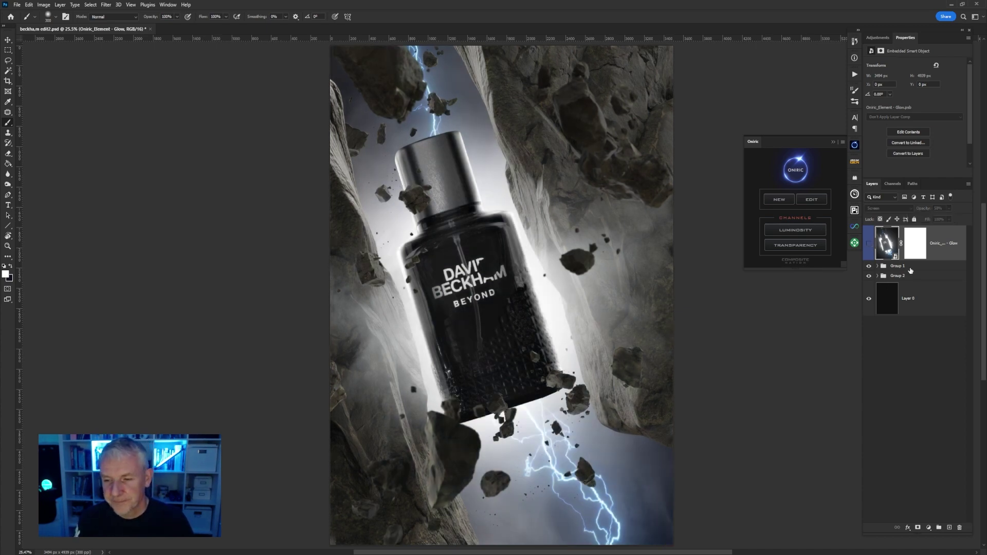
- Start a second Oniric glow from Group 1 with main opacity 58, core opacity 49, exposure about -0.95 and threshold 0.2
left_click(909, 268)
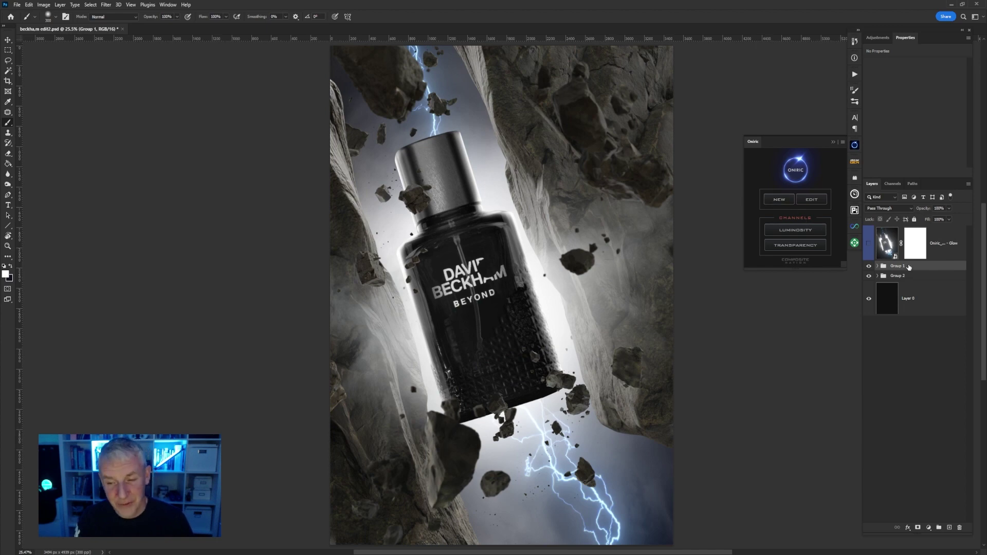
left_click(779, 200)
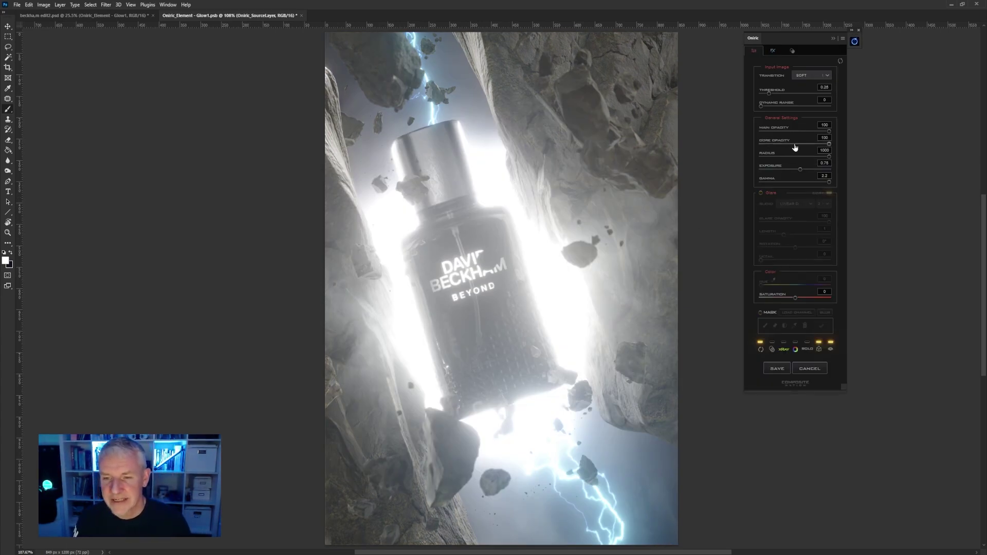
left_click(795, 145)
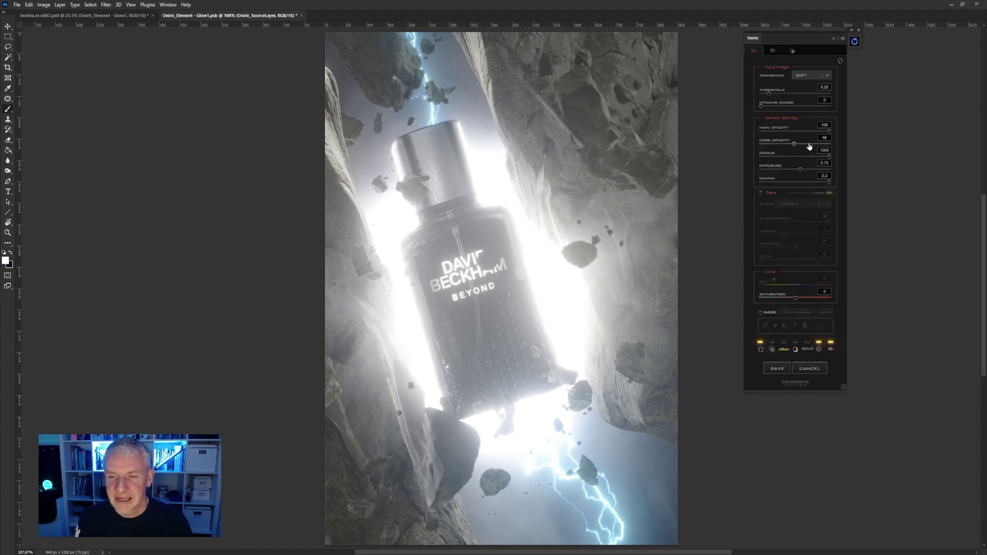
left_click(802, 133)
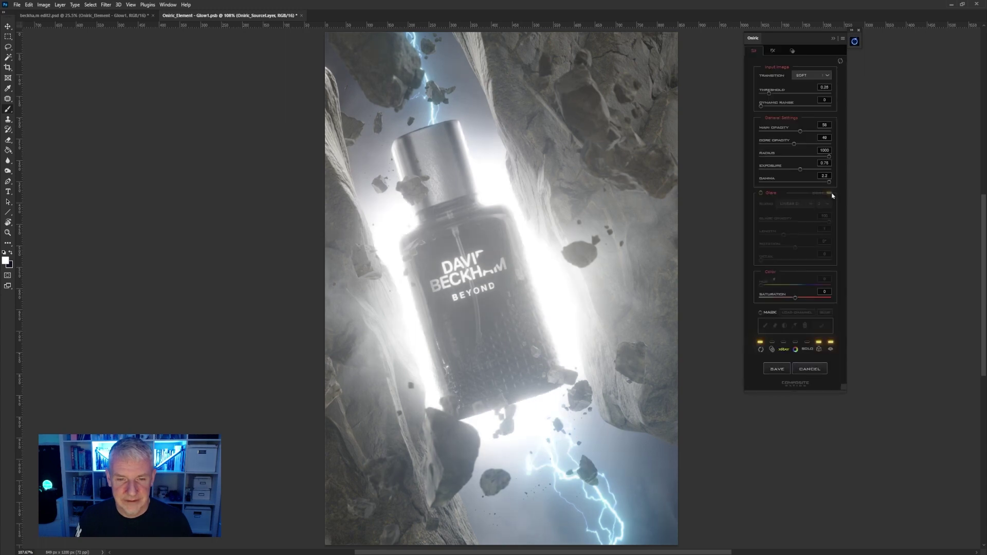
left_click(790, 171)
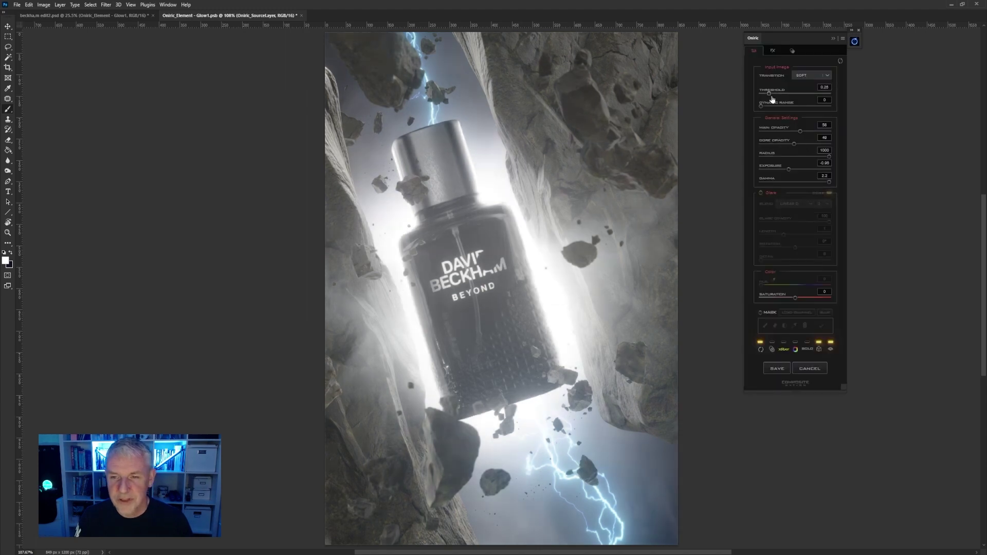
left_click(768, 95)
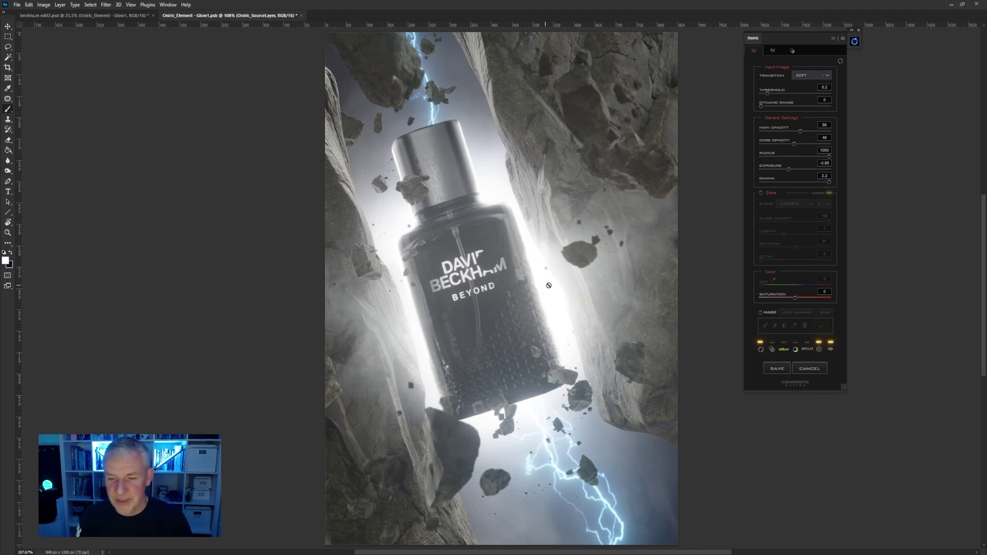
- Colorize the second glow with a blue hue at saturation 100 and save it
left_click(796, 348)
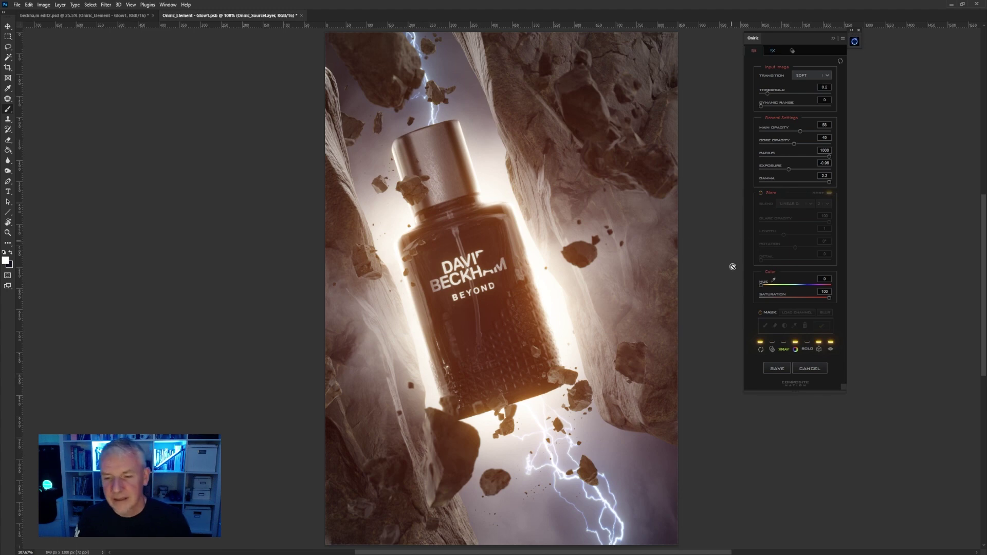
left_click(805, 288)
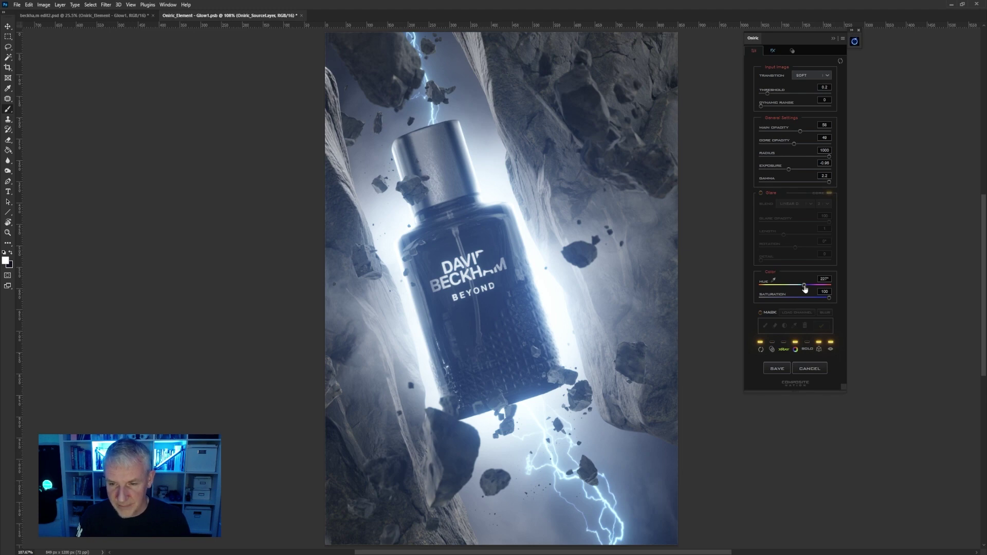
left_click(777, 369)
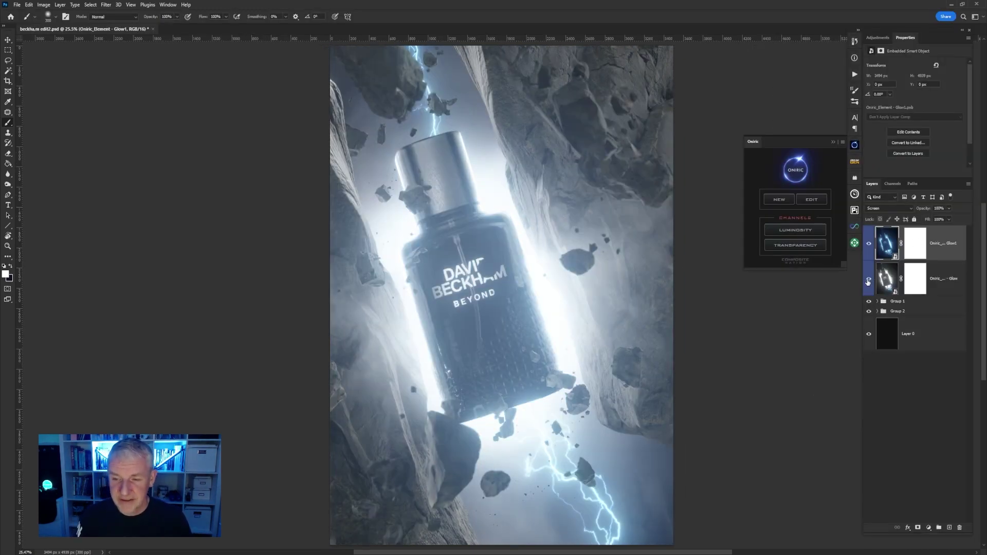
- Show the lower white glow layer again and compare the image with and without each glow, leaving both visible
left_click(869, 280)
left_click(870, 281)
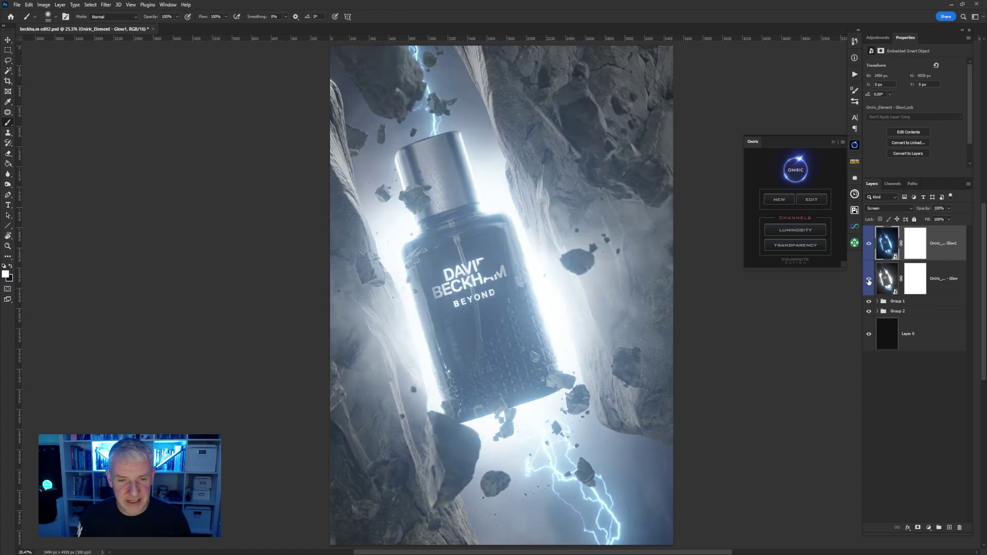
left_click(869, 246)
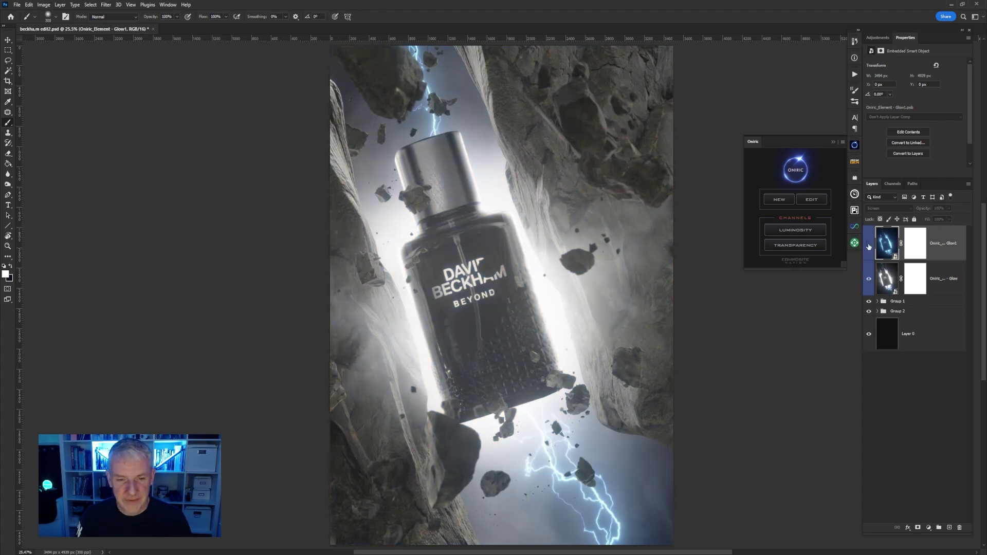
left_click(869, 246)
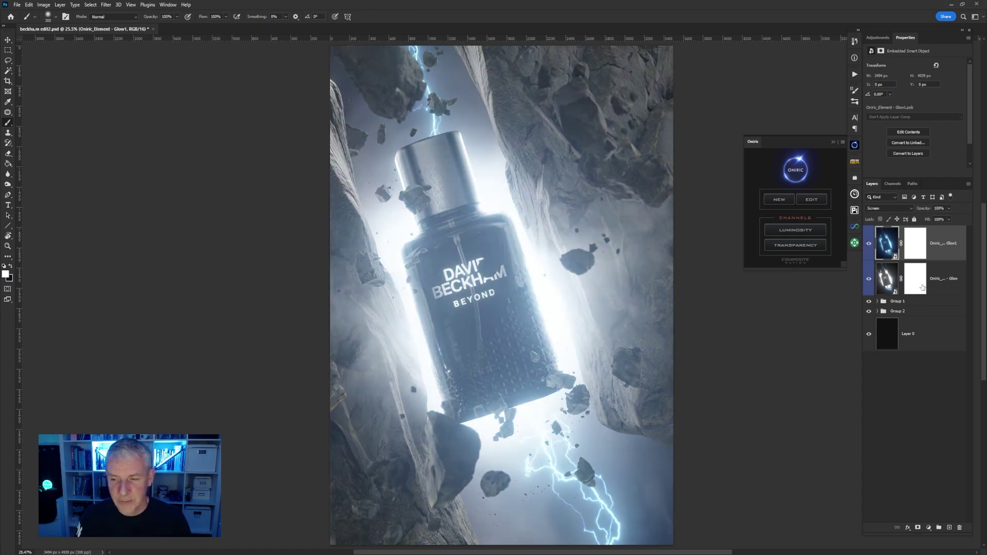
- Reduce the lower white glow layer's opacity to 37%
left_click(941, 288)
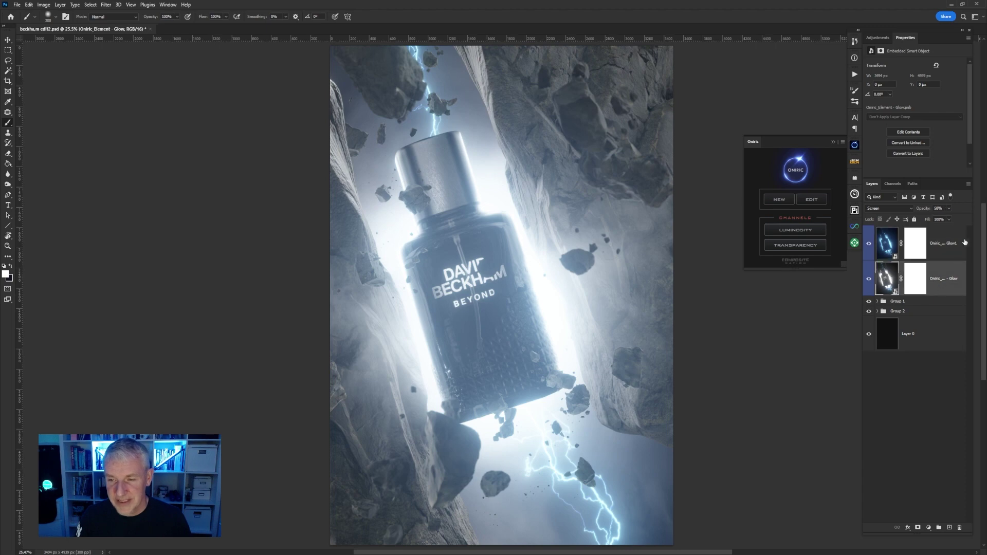
left_click(950, 208)
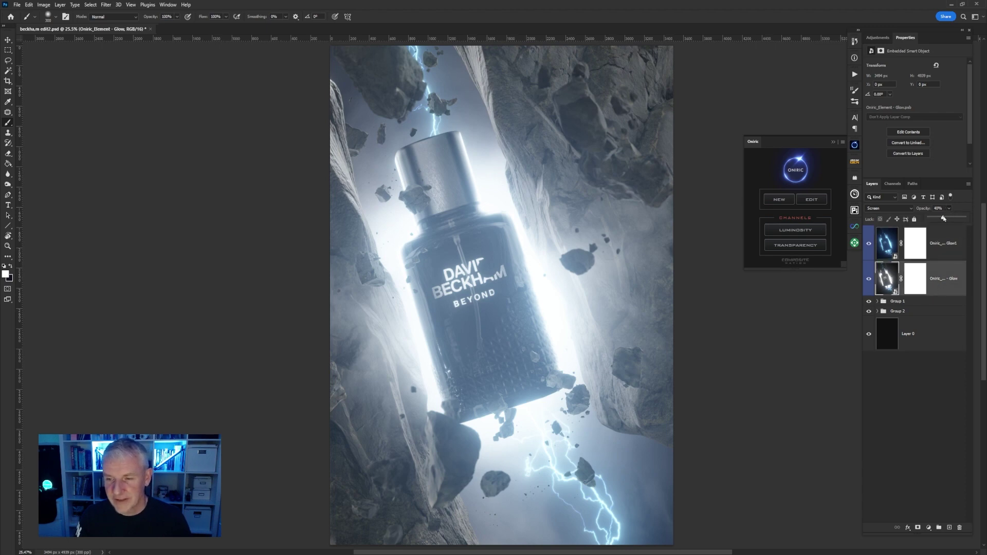
left_click(947, 246)
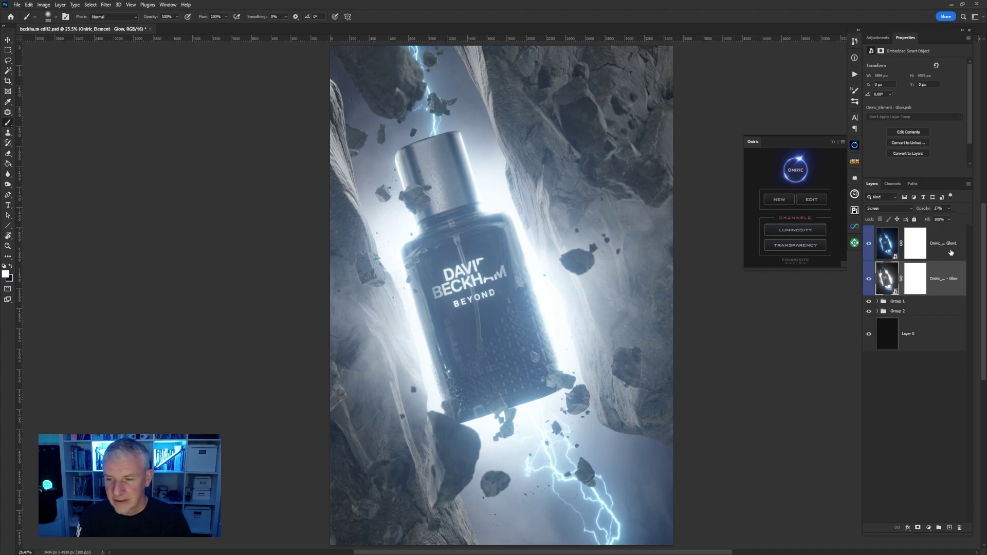
- Reduce the upper blue glow layer's opacity to 72%
left_click(946, 246)
left_click(950, 209)
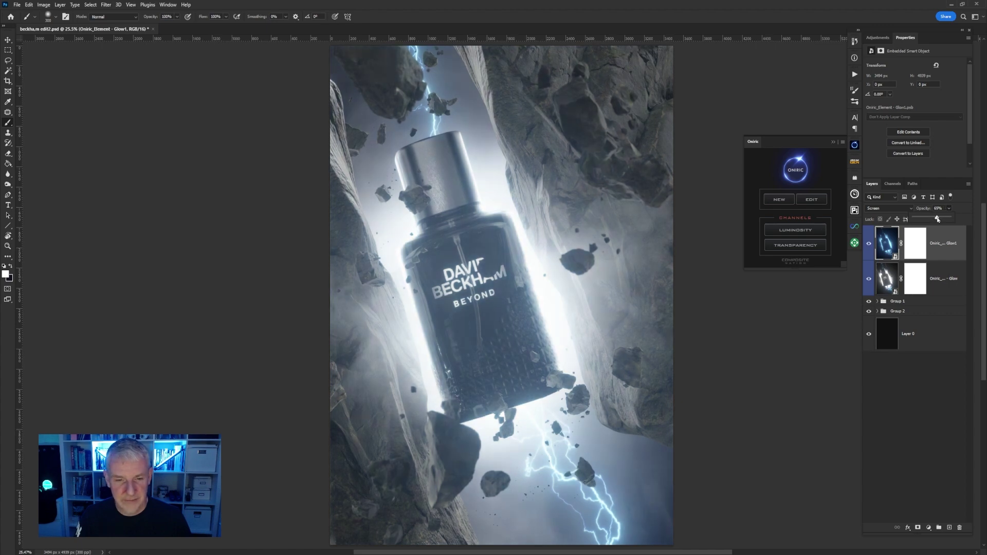
left_click_drag(937, 218, 939, 219)
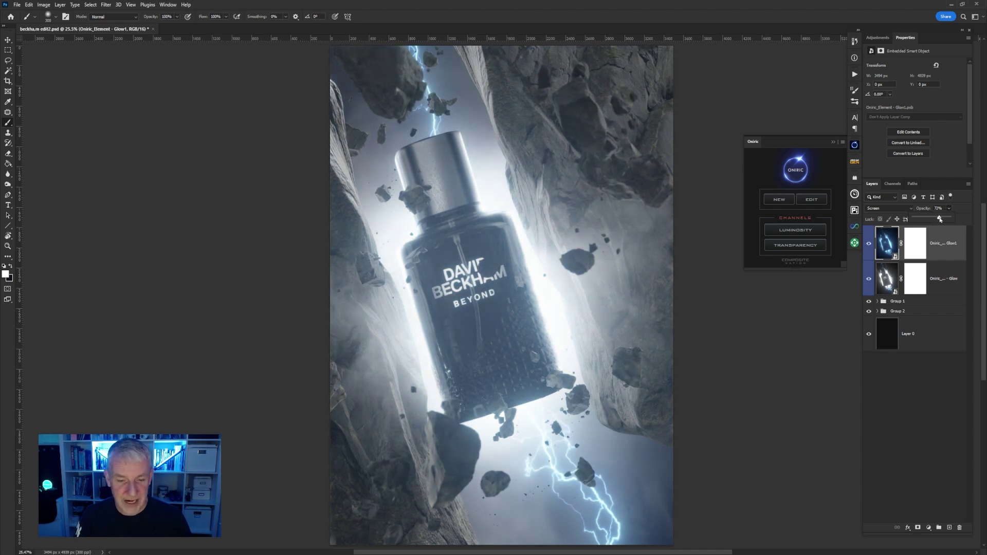
left_click(935, 238)
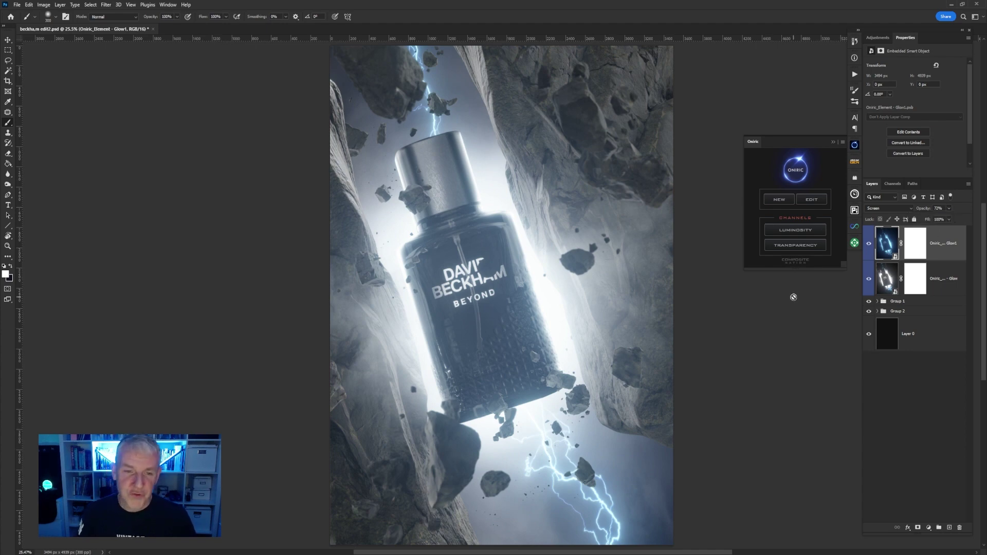
- Close the Oniric panel and raise the upper blue glow layer's opacity to 89%
left_click(834, 142)
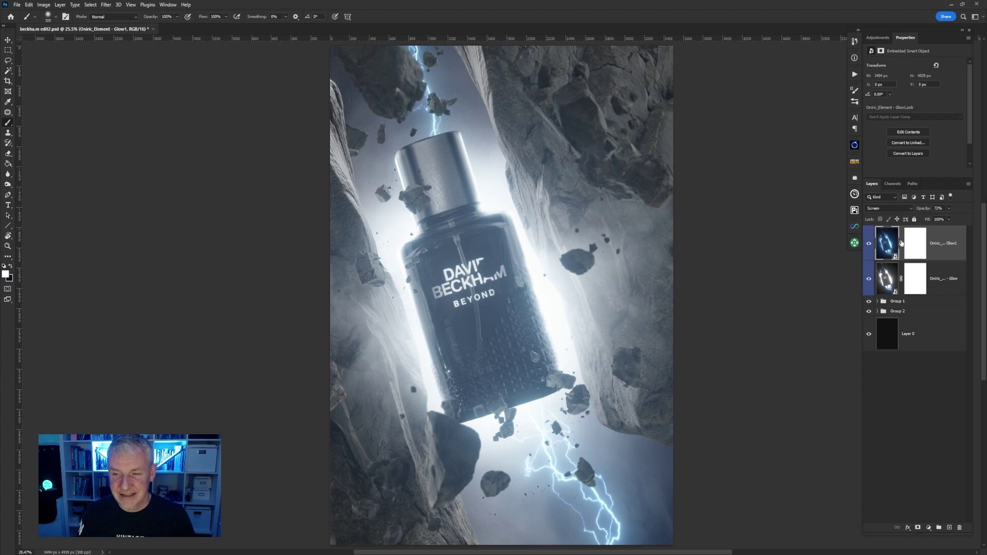
left_click(950, 210)
left_click_drag(951, 219, 955, 219)
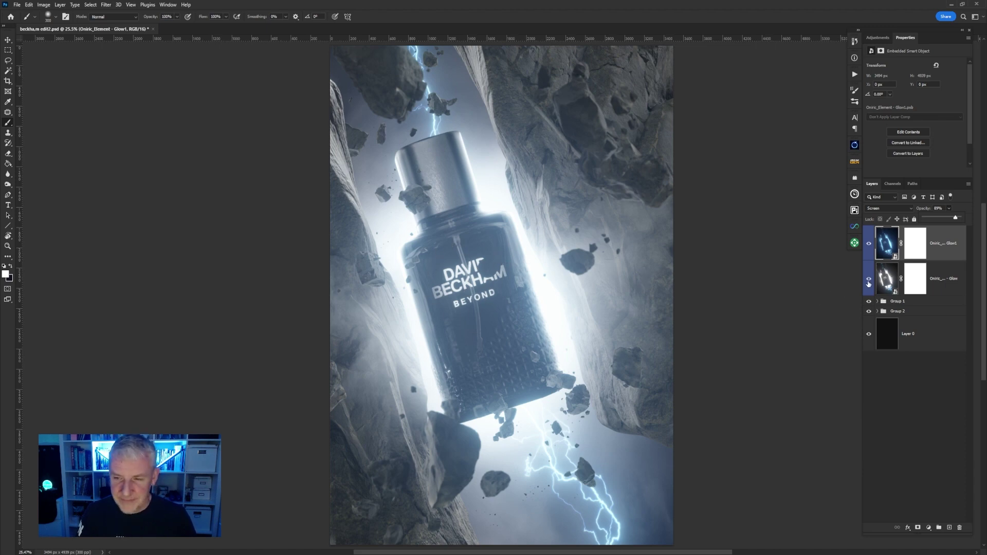
- Compare the image with and without the lower white glow layer, leaving it visible
left_click(869, 279)
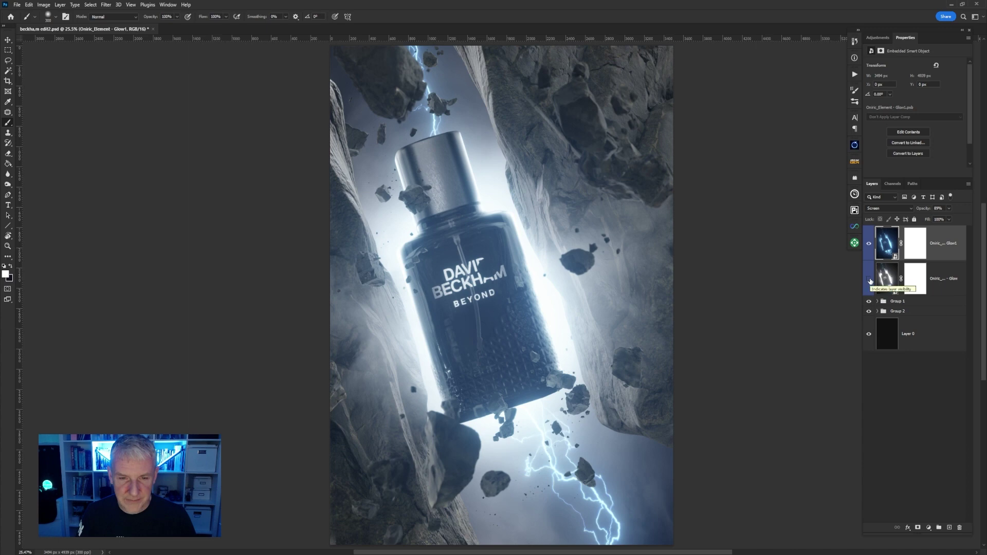
left_click(869, 279)
left_click(870, 279)
left_click(870, 279)
left_click(869, 279)
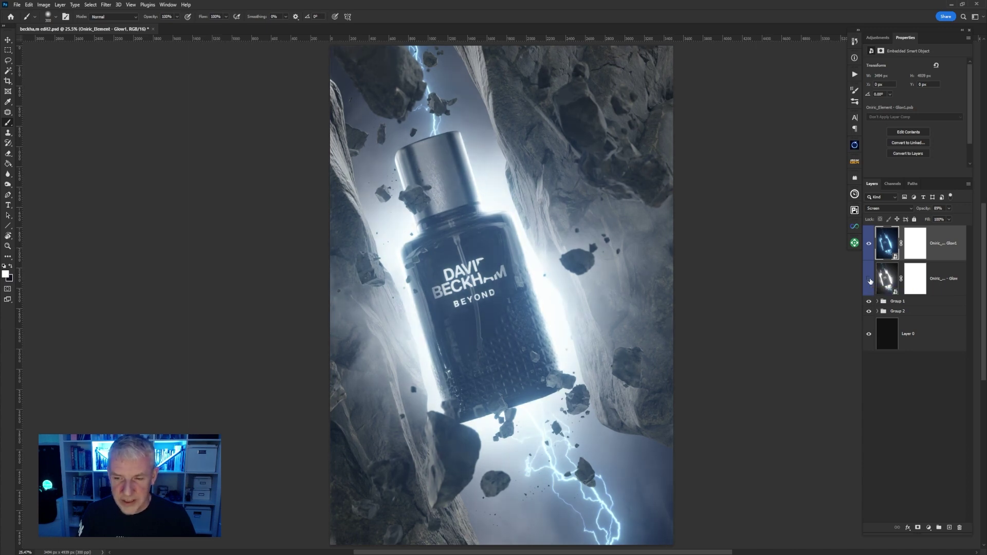
left_click(869, 280)
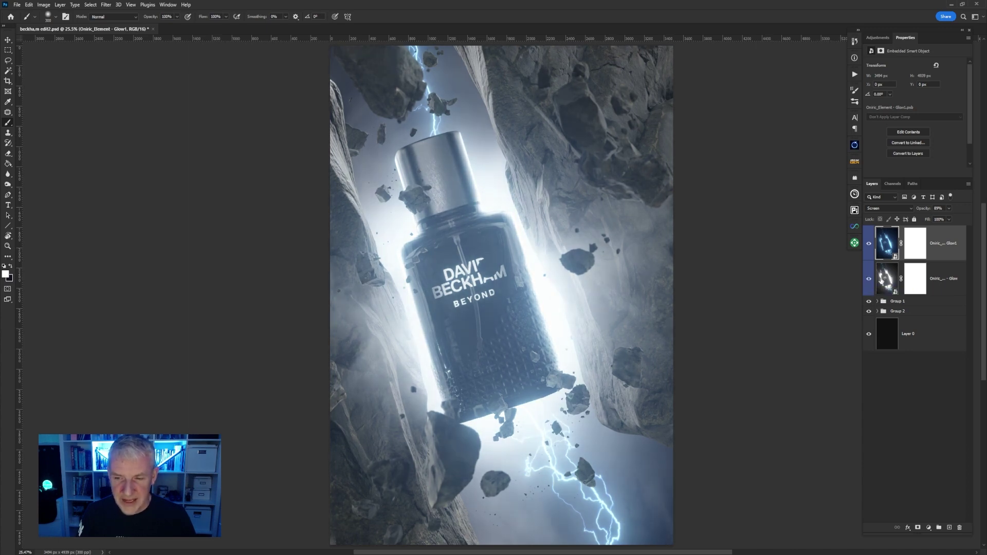
- Invert the lower white glow layer's mask to black to hide the glow
left_click(917, 282)
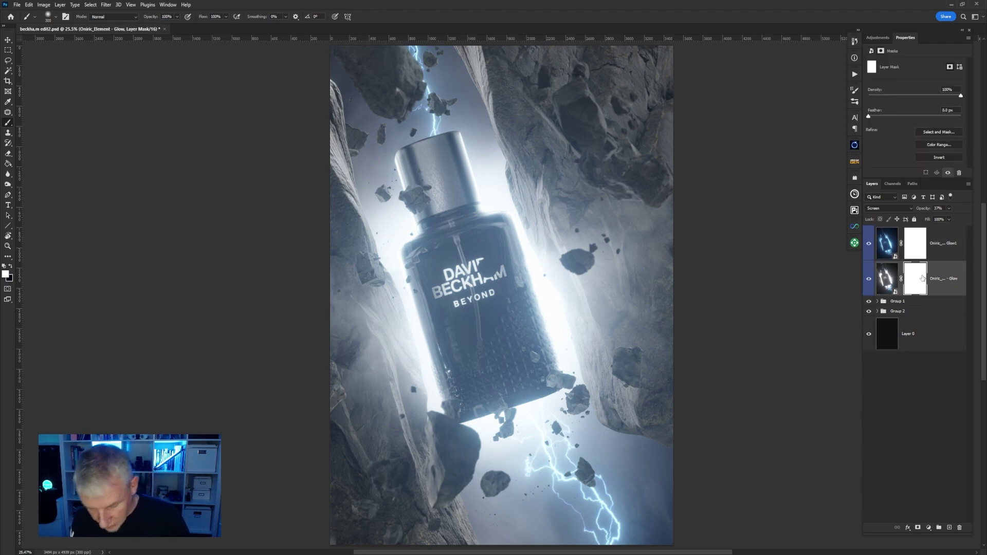
key("ctrl+i")
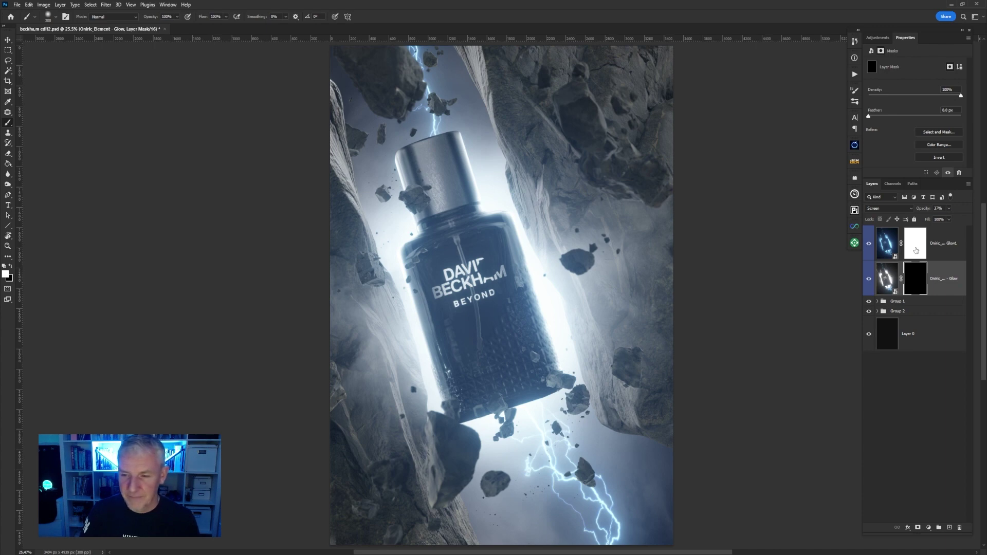
- Select the upper blue glow layer's mask and set up a large black brush about 1100 px in size
left_click(916, 250)
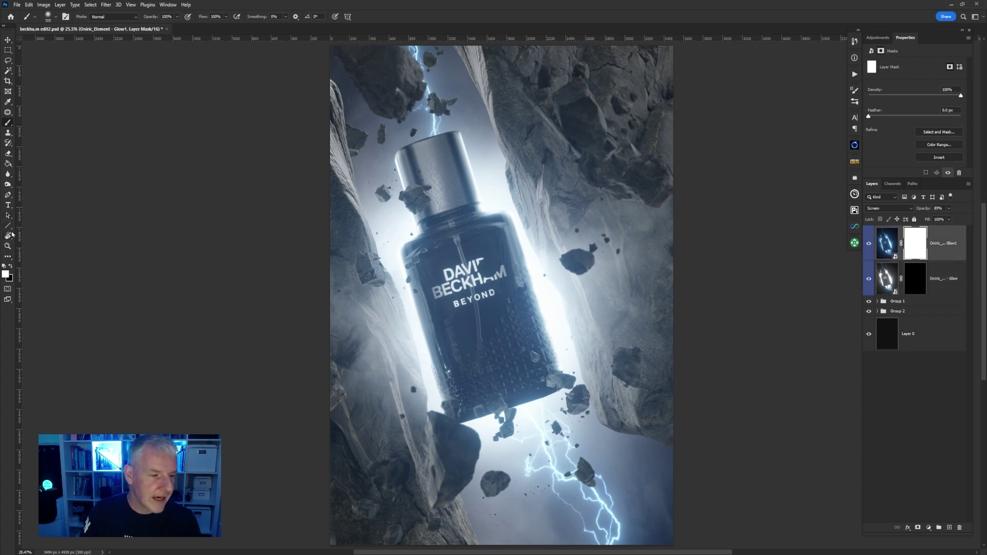
key("g")
left_click(10, 267)
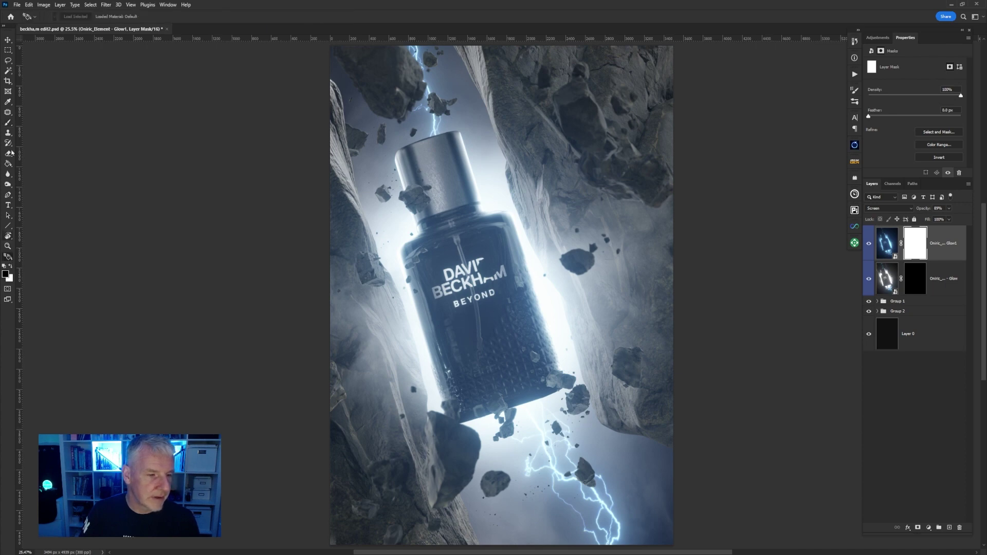
left_click(7, 122)
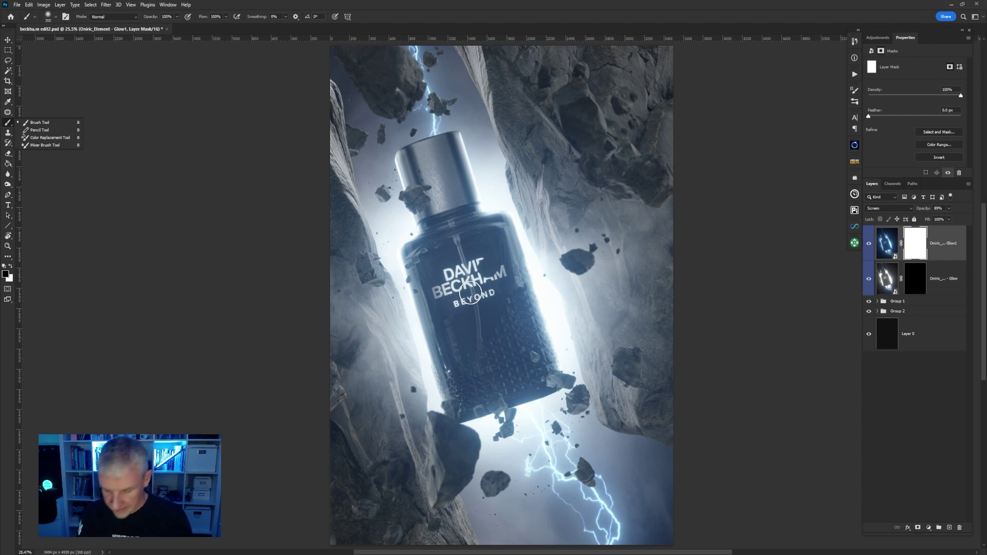
key("bracketright")
key("bracketright")
key("bracketright")
key("bracketright")
key("bracketright")
key("bracketright")
key("bracketright")
key("bracketright")
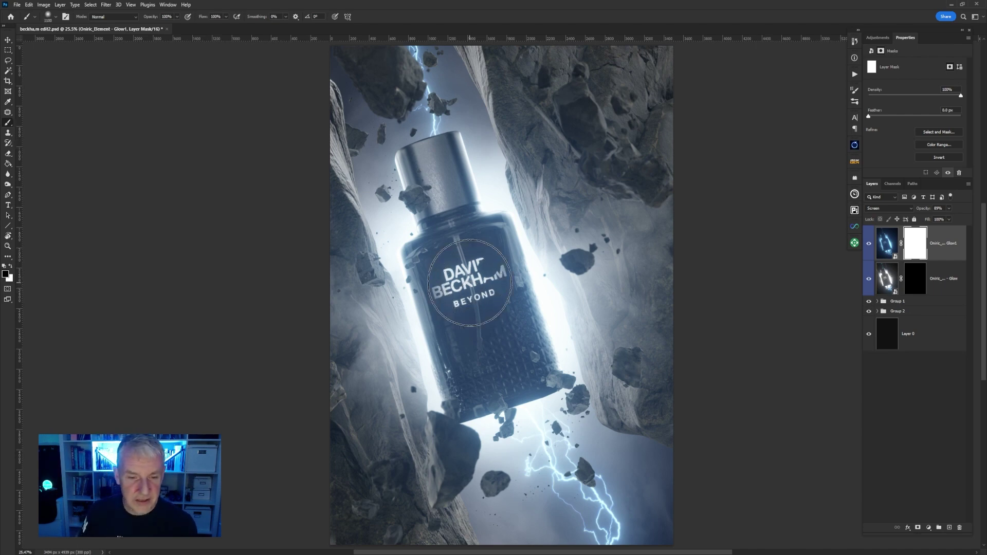
- Try softening the blue glow over the bottle label with one black dab at reduced brush opacity, and undo it
left_click(177, 18)
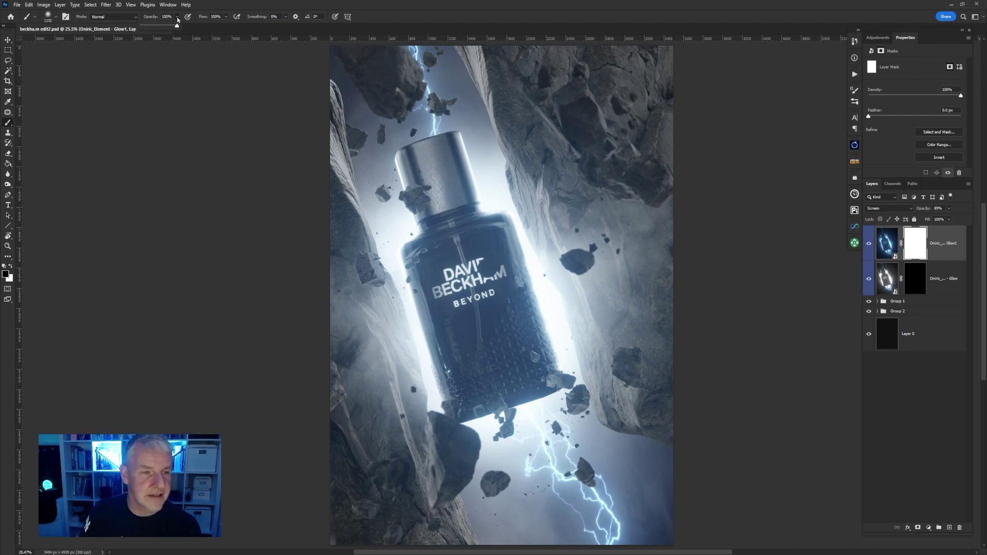
left_click(156, 26)
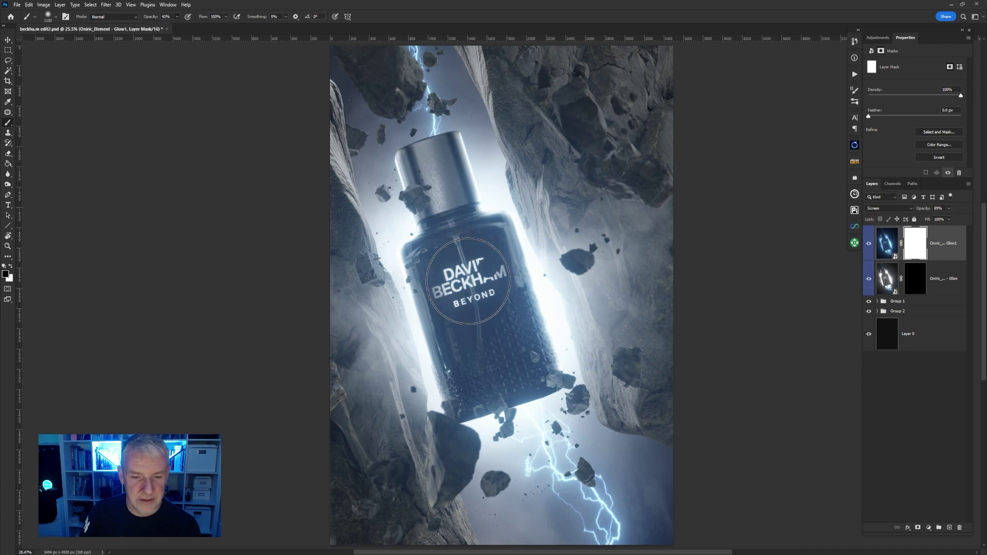
left_click(470, 283)
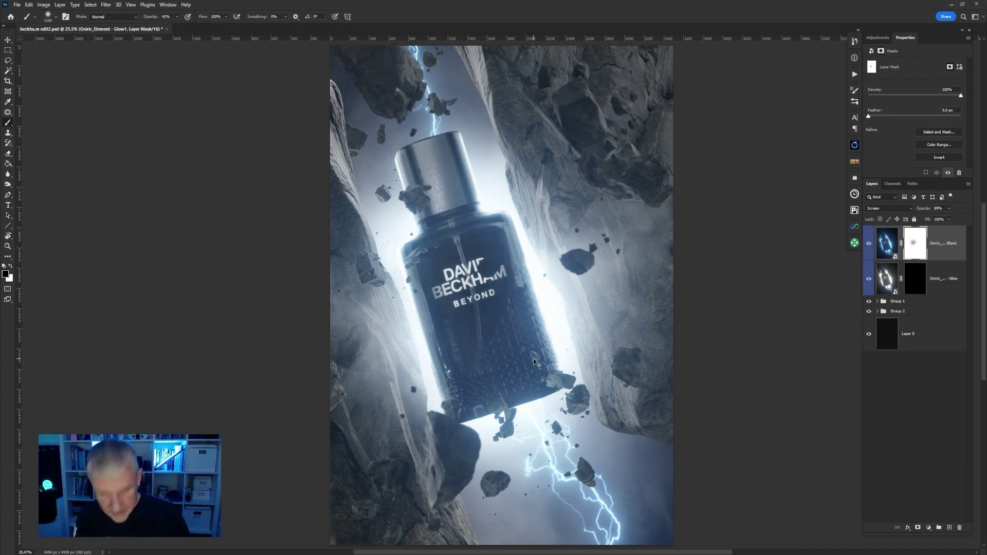
key("ctrl+z")
- Lower the brush opacity to 16% and dab black over the bottle's front on the blue glow's mask, enlarging the brush between dabs
left_click(178, 18)
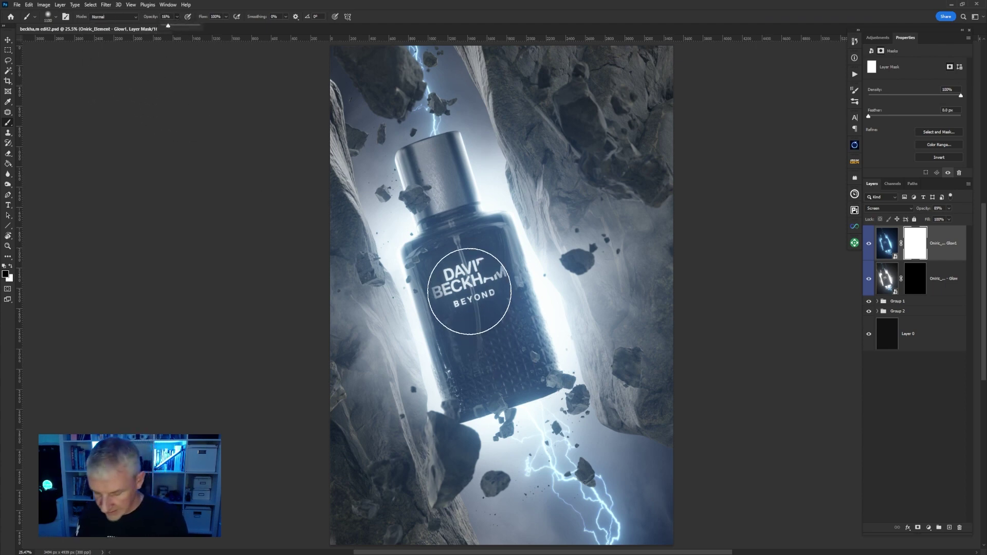
left_click(469, 291)
key("bracketright")
key("bracketright")
key("bracketright")
left_click(473, 291)
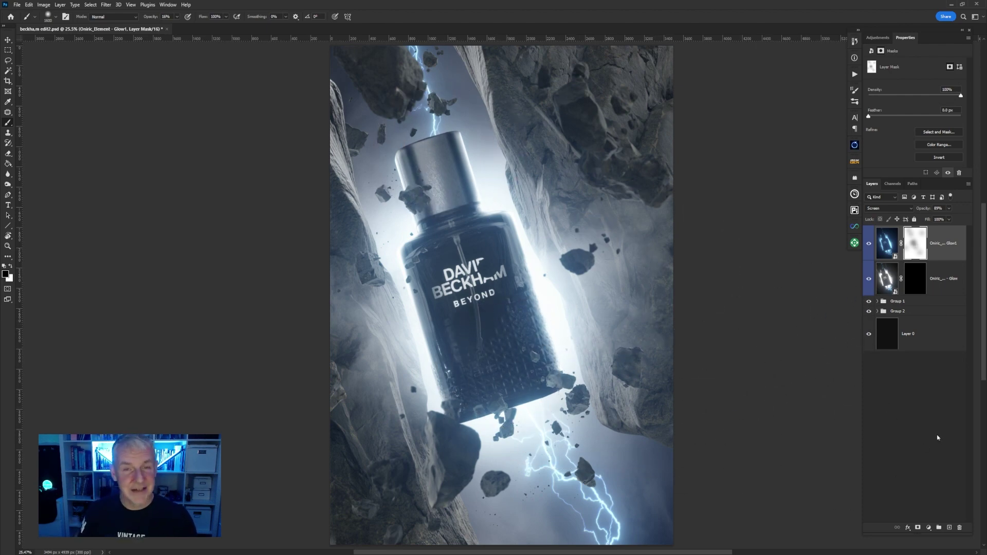
- Paint white on the lower white glow layer's mask to bring back the glow beside the bottle's upper right edge
left_click(918, 279)
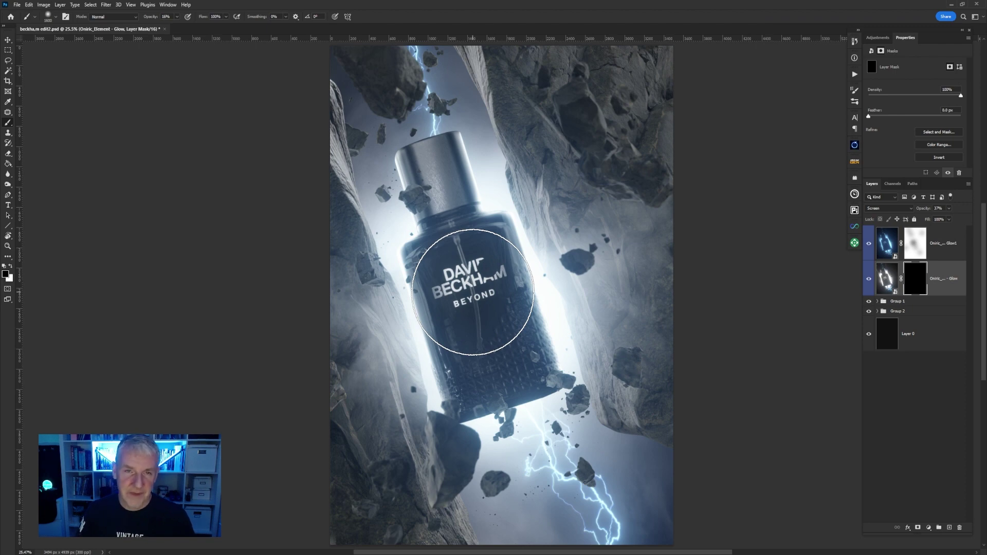
left_click(9, 266)
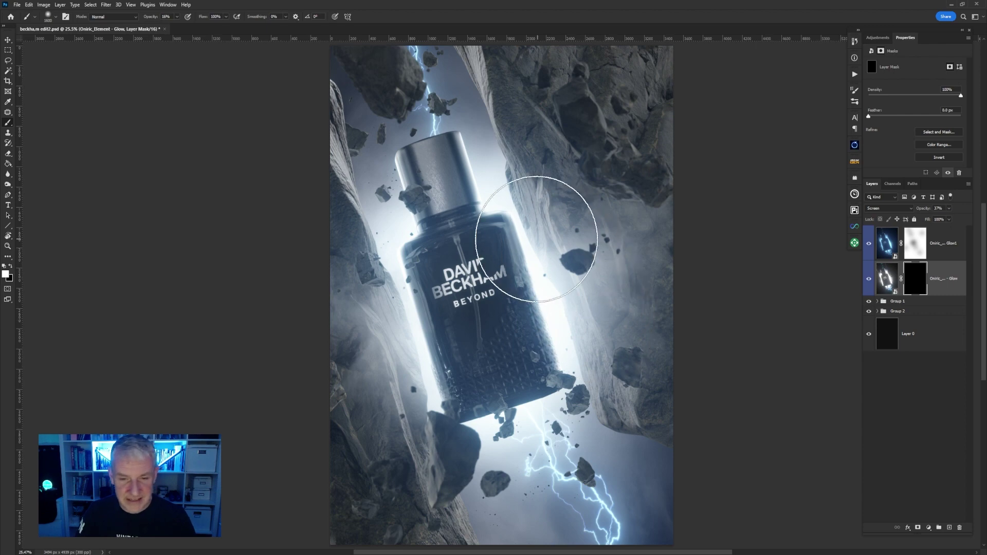
left_click(535, 245)
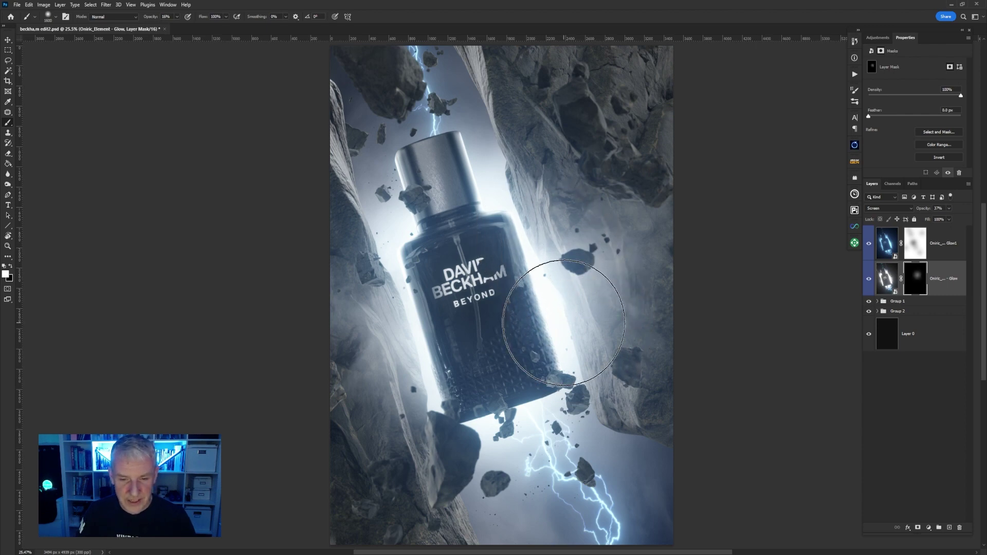
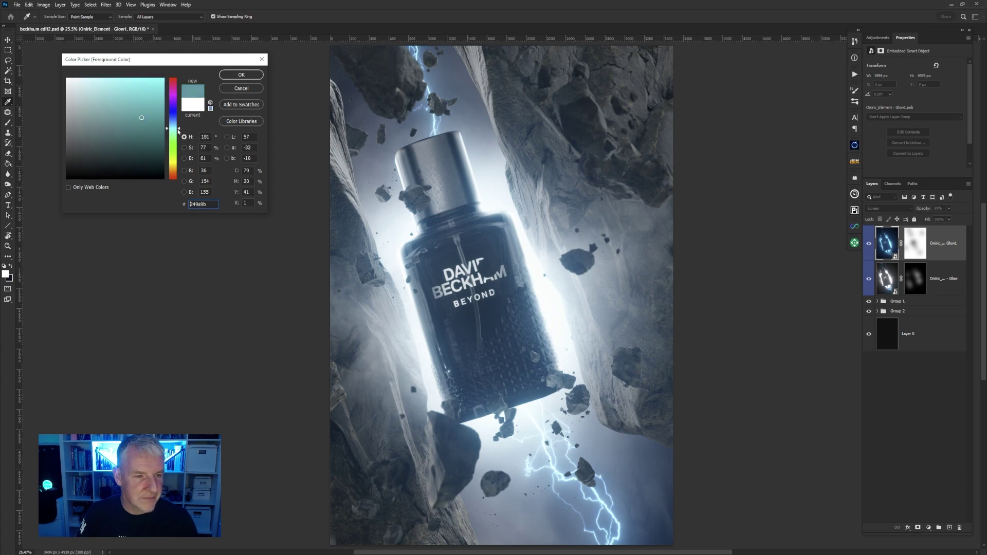
- Set the foreground colour to blue #3293cb and add a Solid Color fill layer in that colour above the glows
left_click(140, 98)
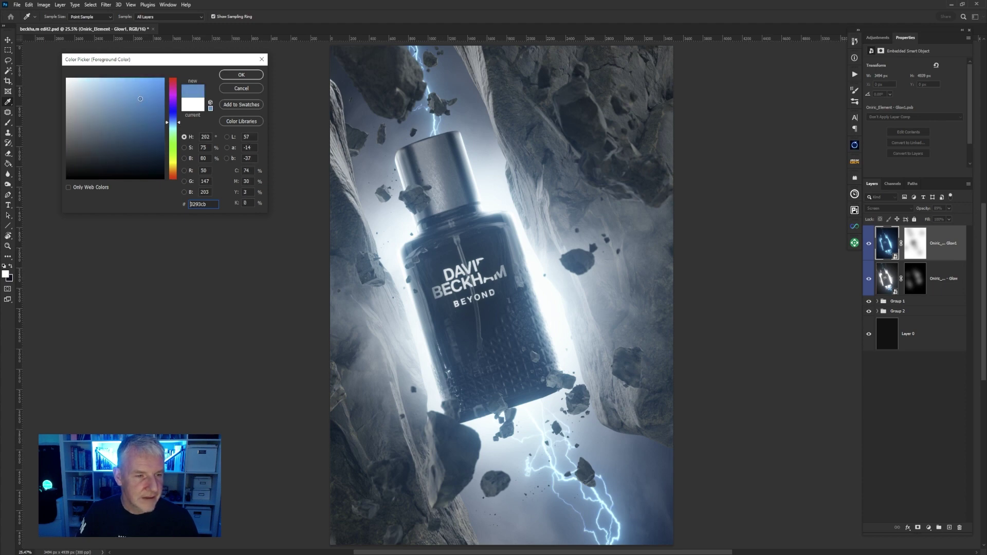
left_click(241, 75)
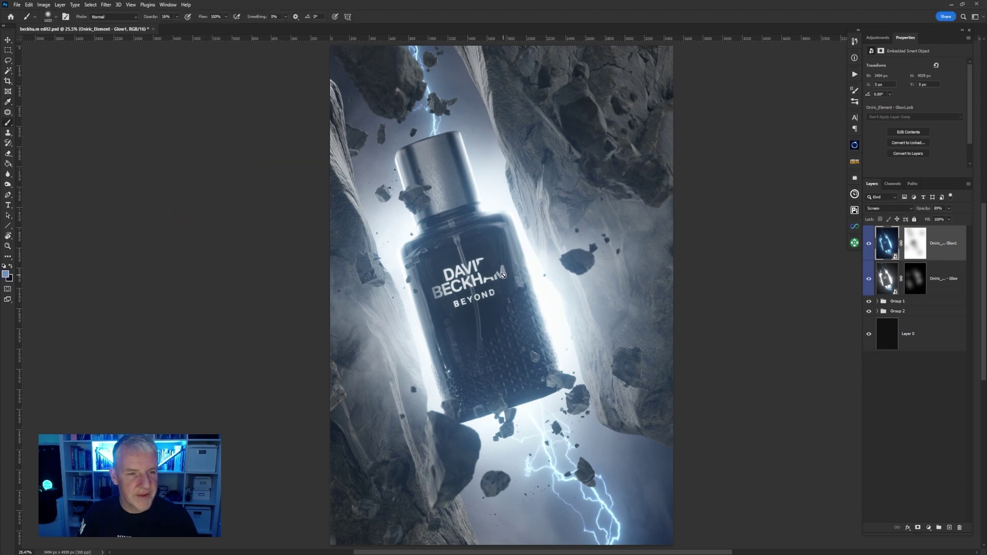
left_click(929, 528)
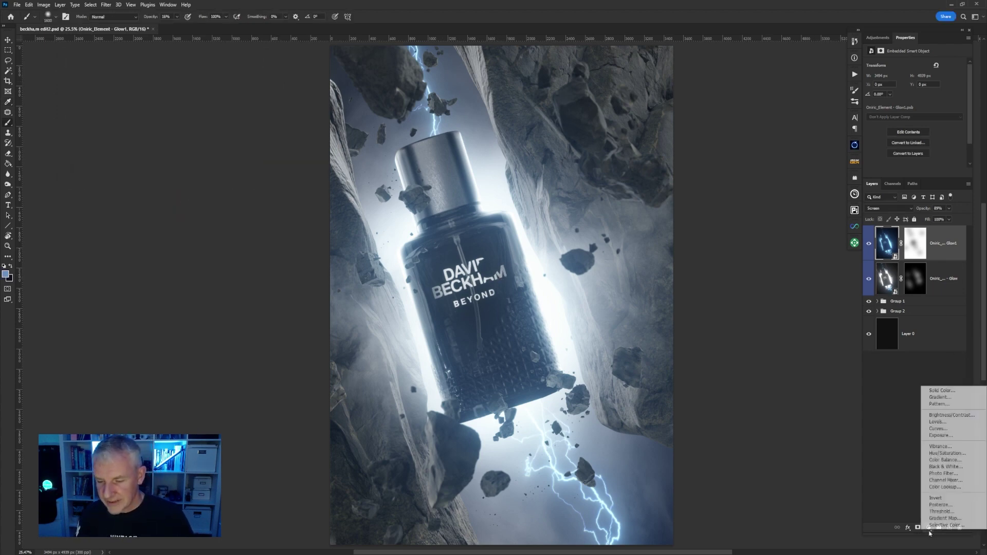
left_click(954, 392)
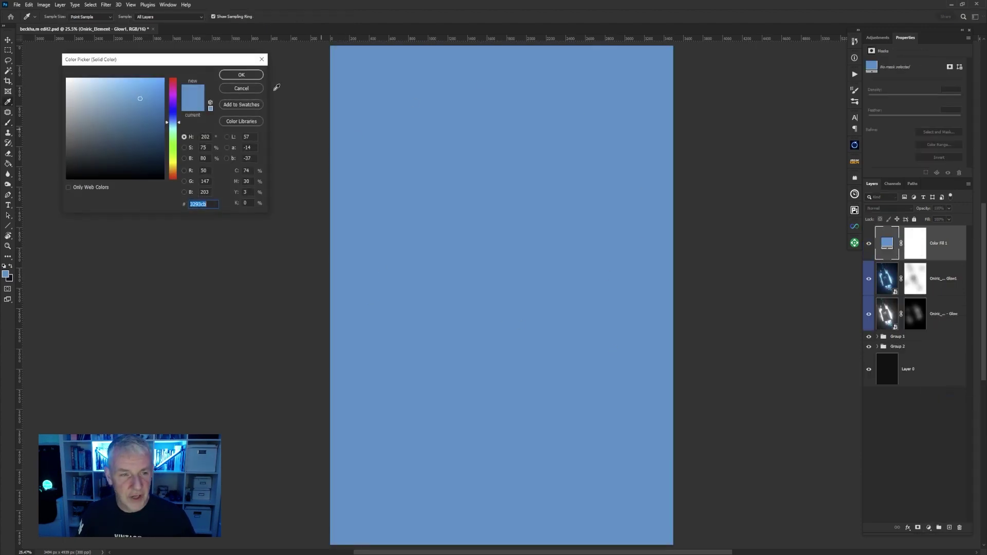
left_click(242, 75)
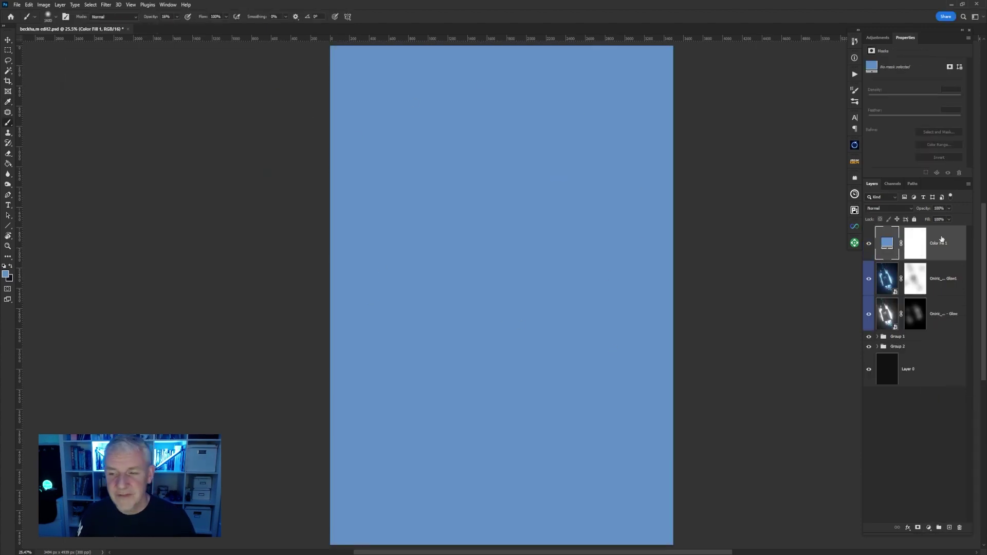
- Try the Multiply blend mode on the blue fill layer at 38% opacity
left_click(911, 209)
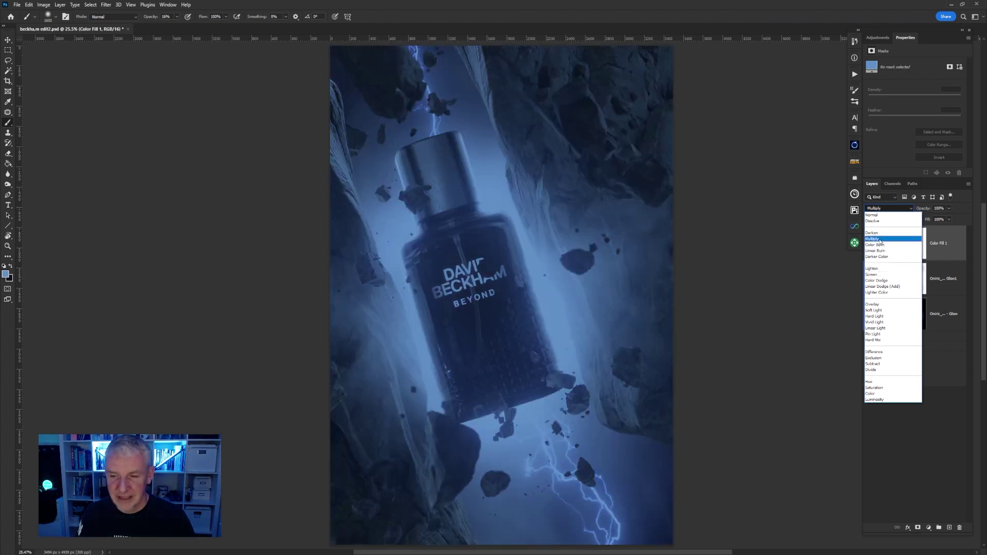
left_click(878, 239)
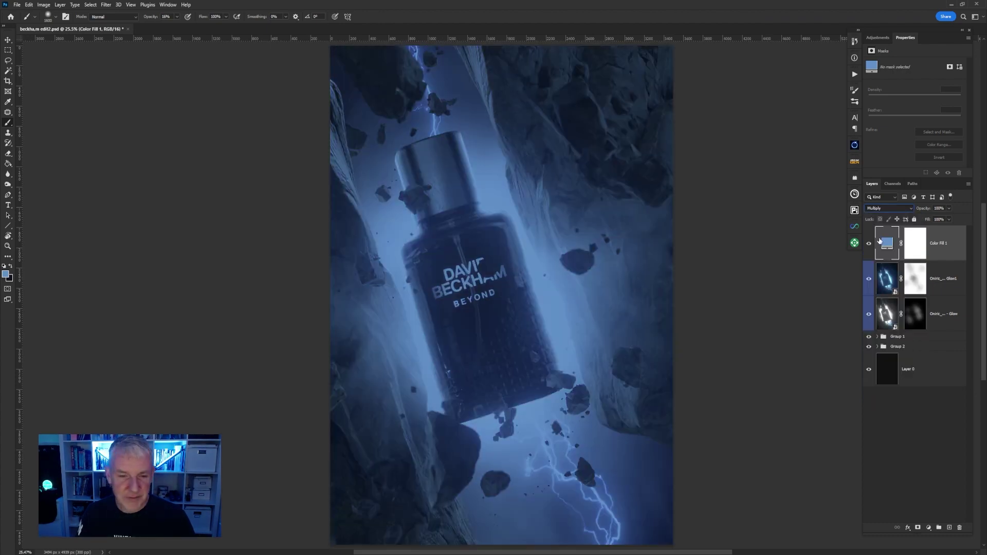
left_click(949, 209)
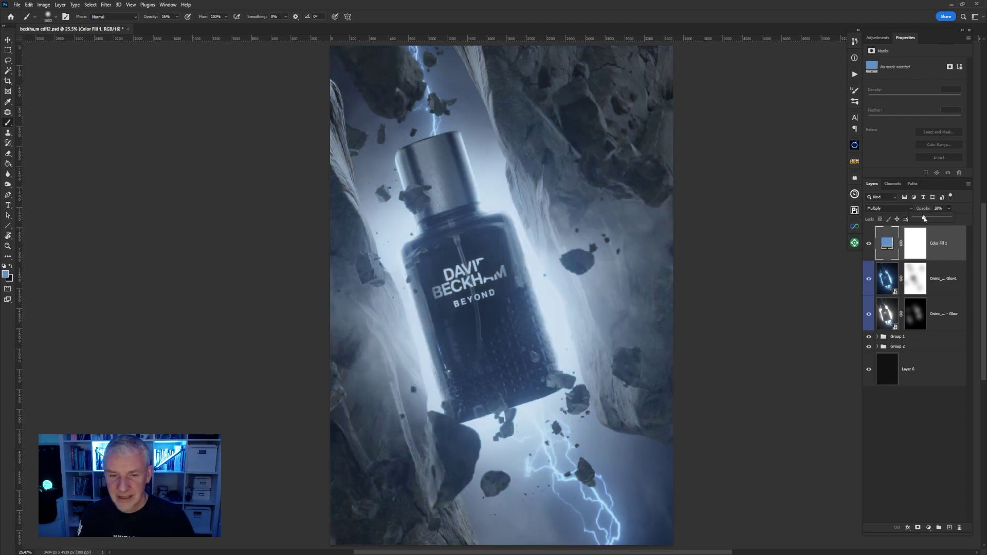
left_click_drag(925, 219, 927, 218)
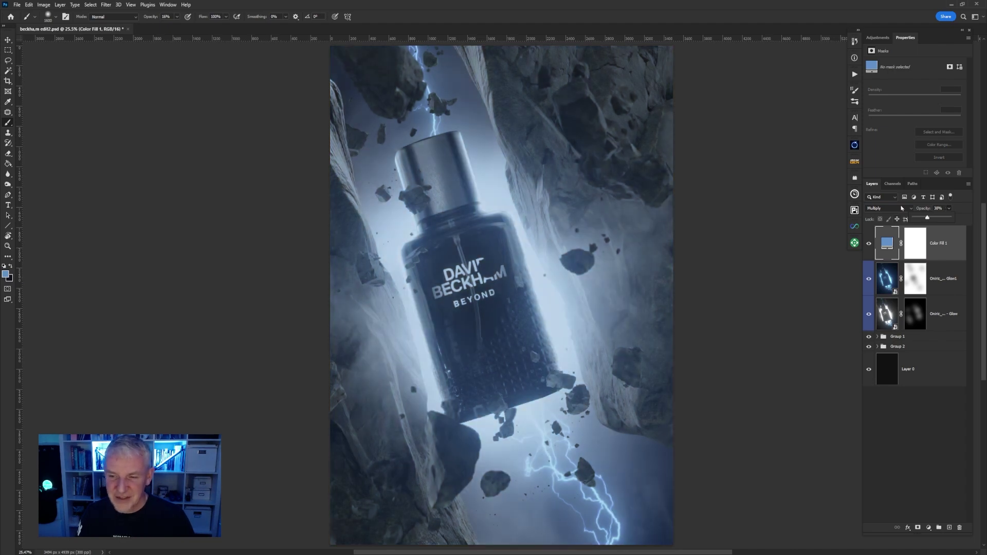
- Set the blue fill layer's blend mode to Overlay and reduce its opacity to about 30%
left_click(906, 209)
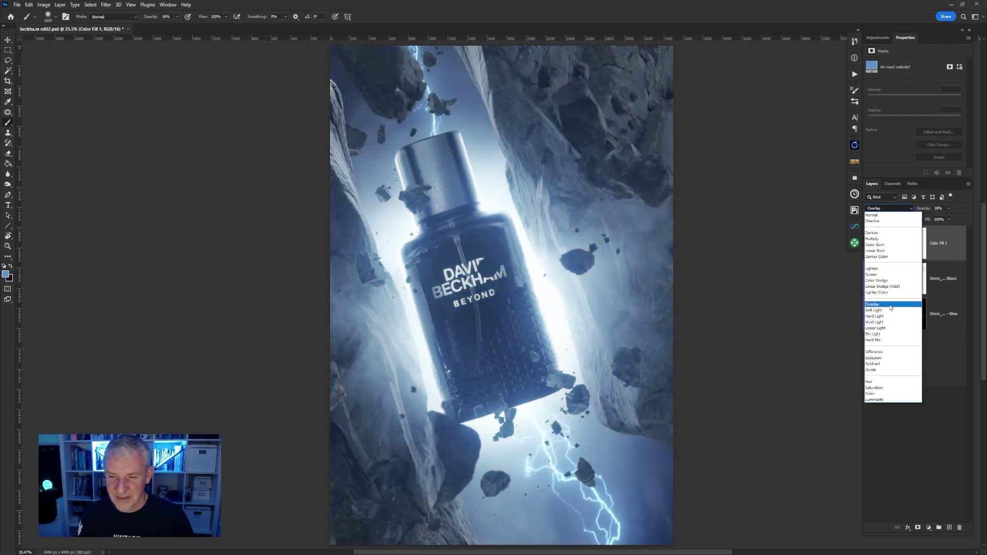
left_click(891, 306)
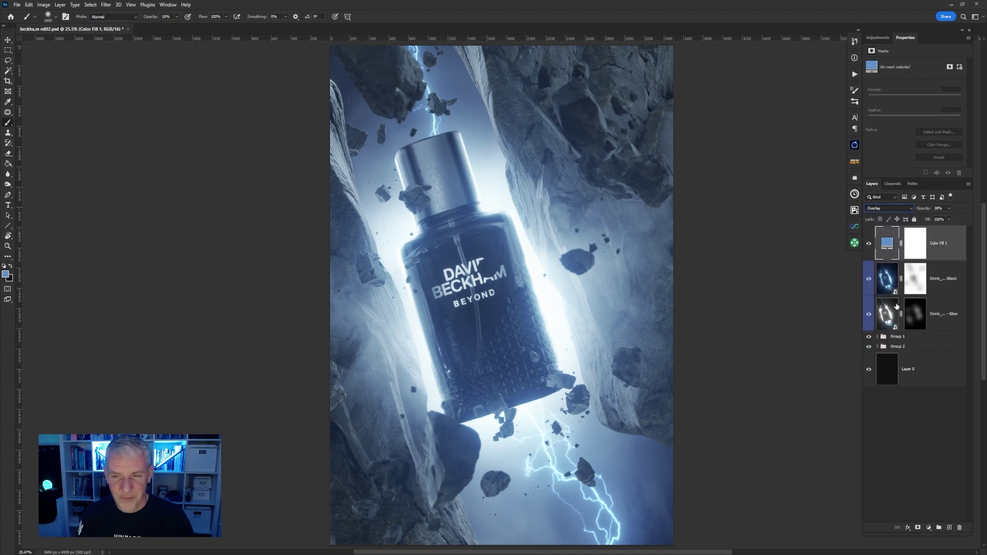
left_click(949, 209)
left_click_drag(944, 220, 939, 219)
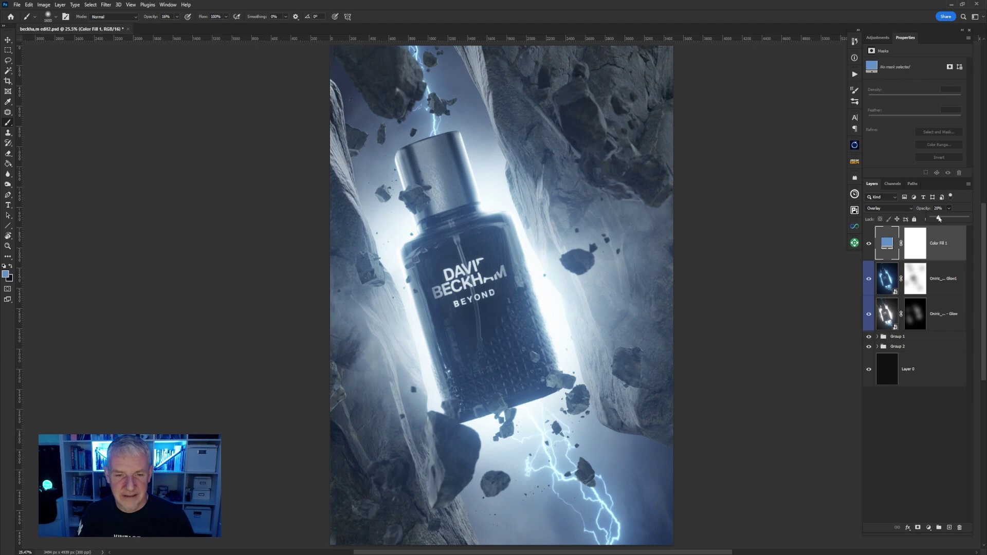
- Change the fill layer's colour to a deeper blue, hue 216 (#326fcb), and return to the Brush tool
double_click(887, 243)
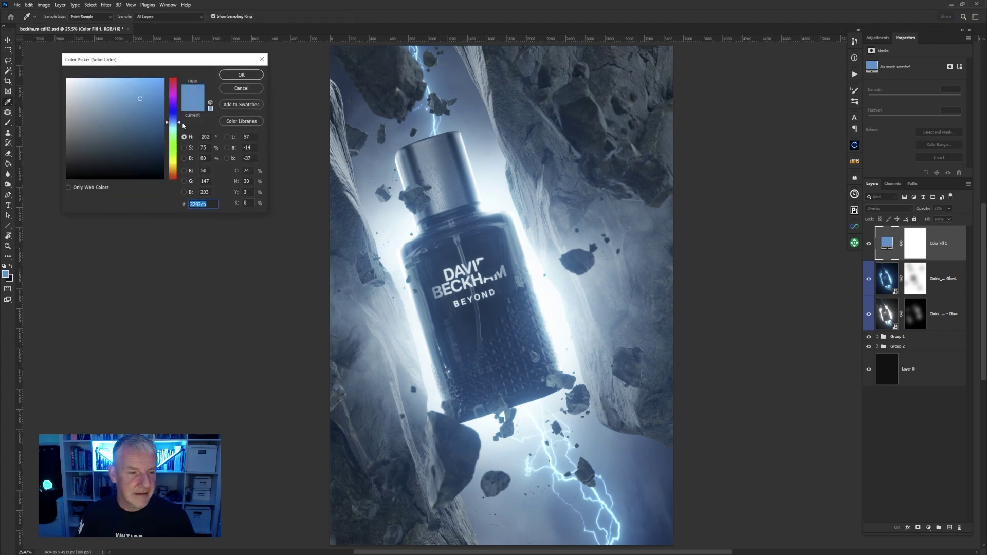
left_click_drag(179, 124, 180, 123)
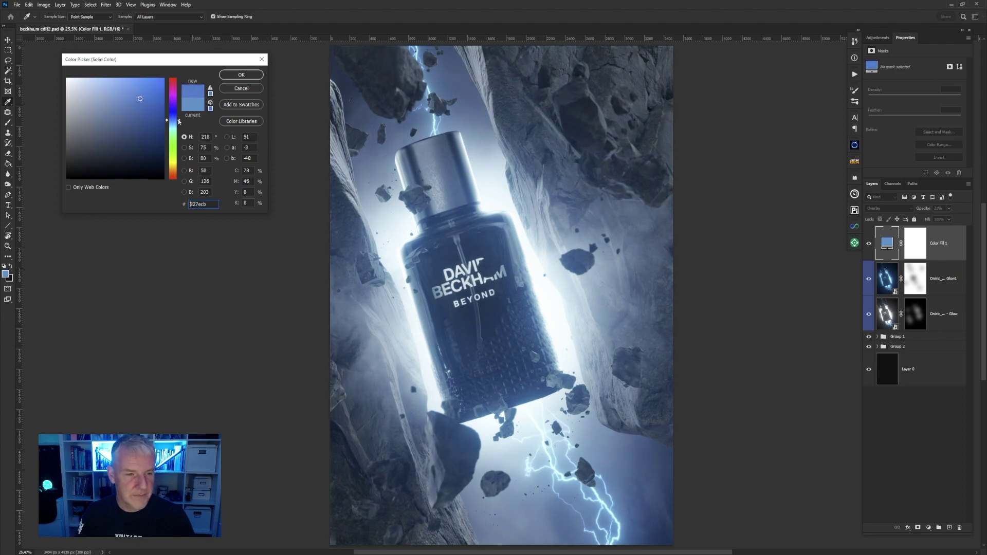
mouse_move(180, 122)
left_mouse_down()
mouse_move(170, 141)
mouse_move(172, 119)
left_mouse_up()
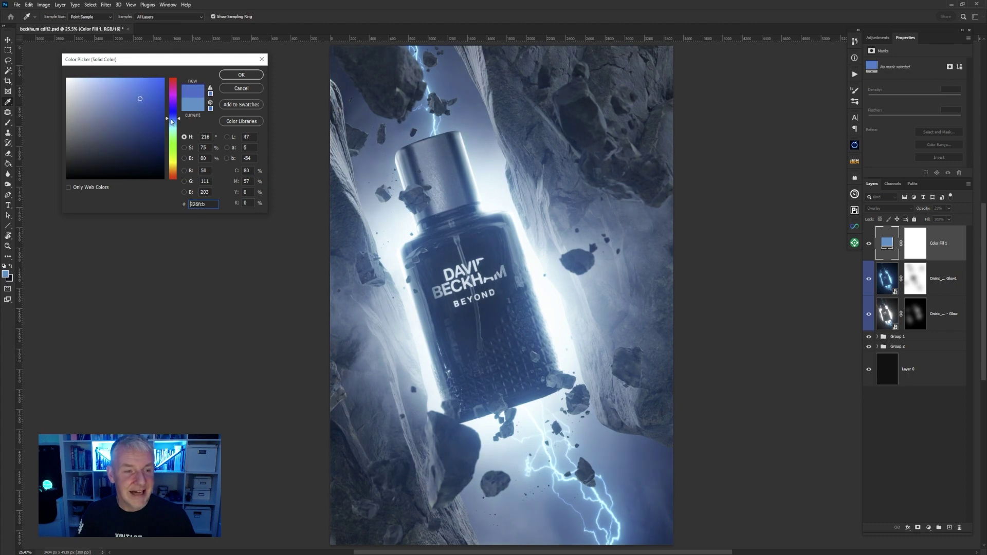
left_click(241, 75)
key("b")
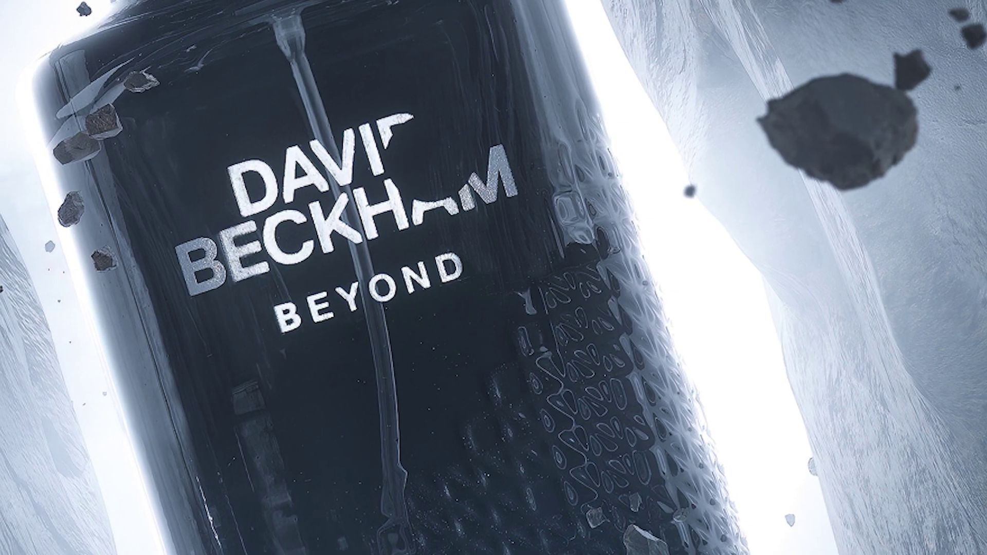